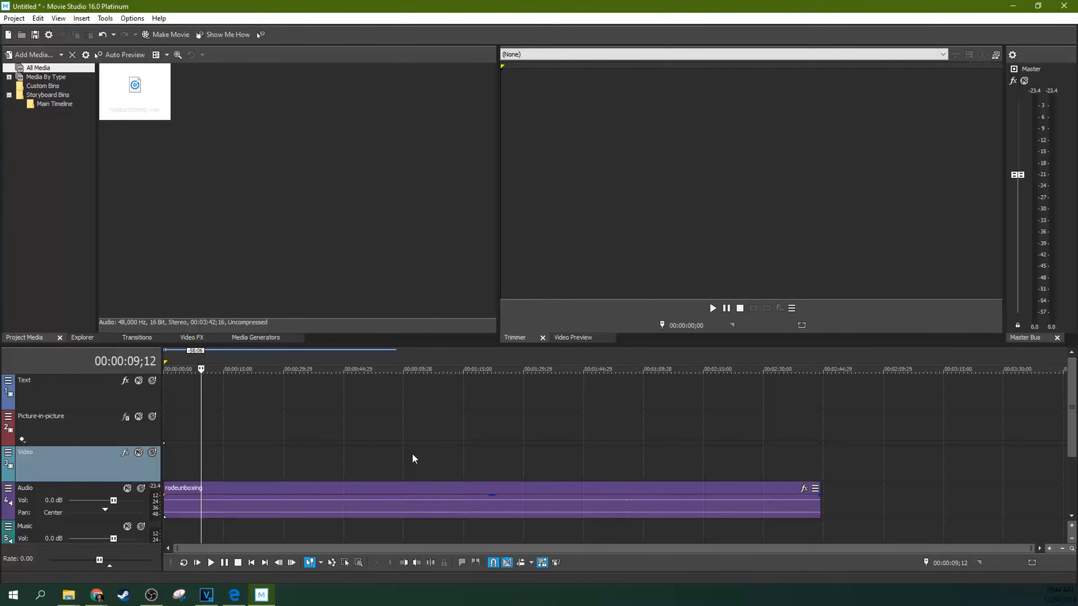
{"action": "left_click", "coordinate": [241, 454]}
{"action": "left_click", "coordinate": [369, 466]}
{"action": "left_click", "coordinate": [471, 467]}
{"action": "left_click", "coordinate": [558, 463]}
{"action": "left_click", "coordinate": [311, 466]}
{"action": "left_click", "coordinate": [243, 461]}
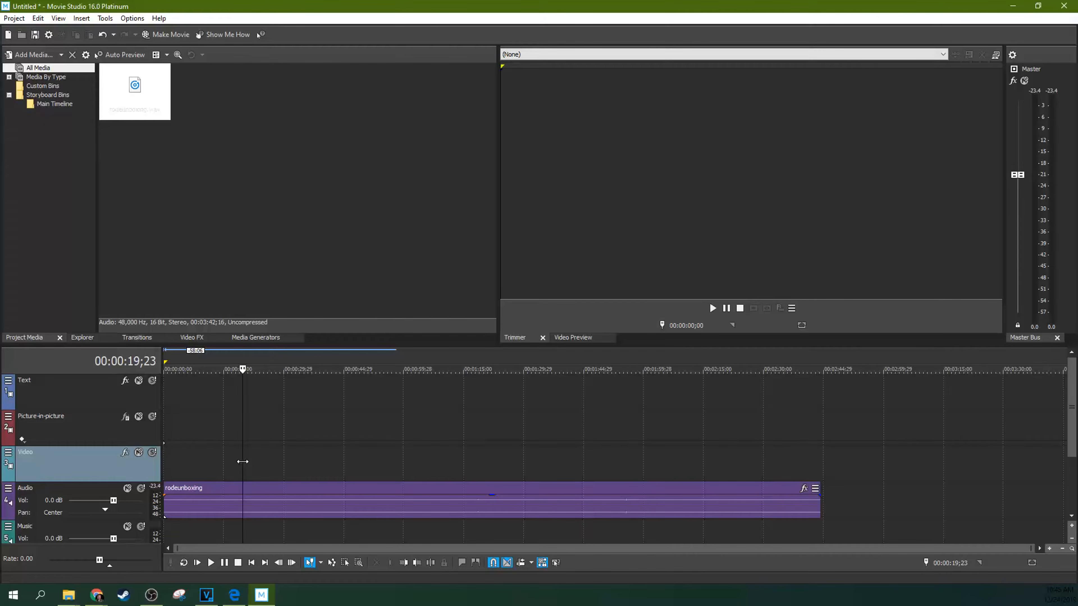
{"action": "left_click", "coordinate": [362, 470]}
{"action": "left_click", "coordinate": [179, 468]}
{"action": "left_click", "coordinate": [195, 467]}
{"action": "left_click", "coordinate": [173, 471]}
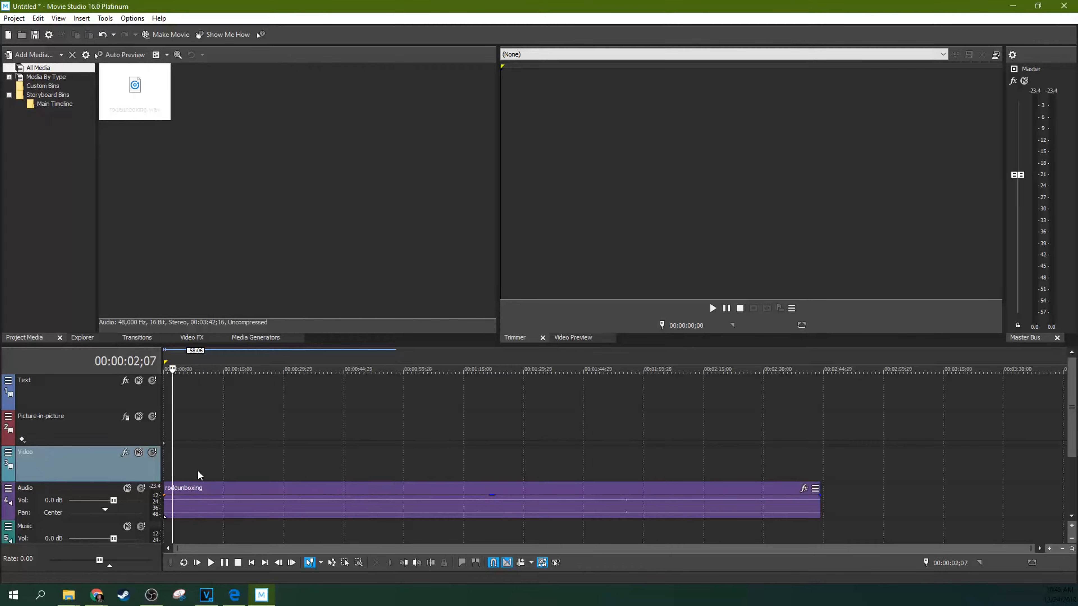
{"action": "scroll", "coordinate": [196, 470], "scroll_direction": "up", "scroll_amount": 4}
{"action": "left_click", "coordinate": [187, 471]}
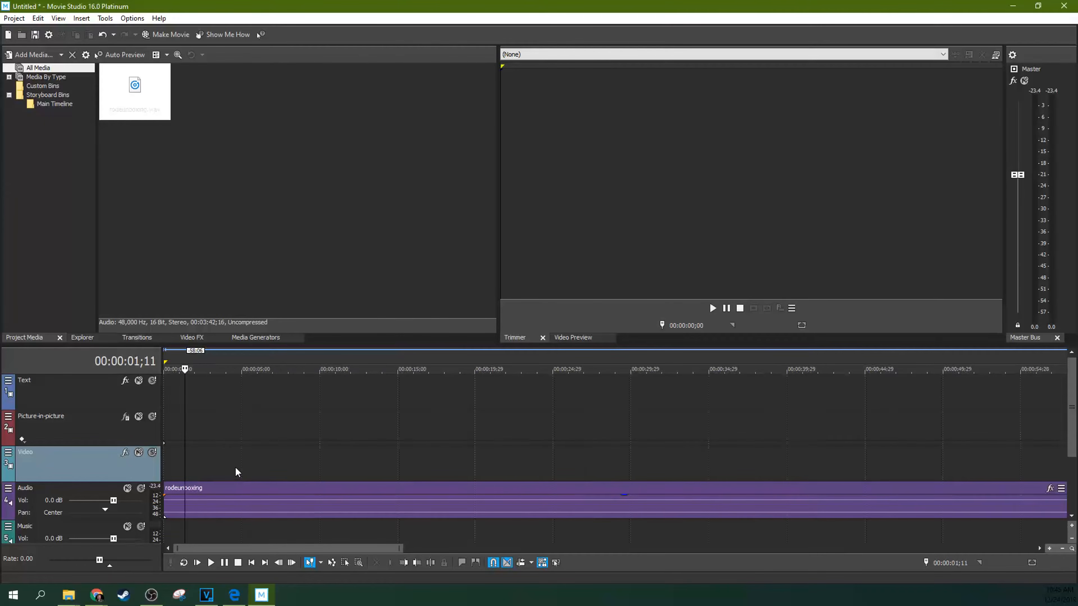
{"action": "scroll", "coordinate": [392, 467], "scroll_direction": "down", "scroll_amount": 6}
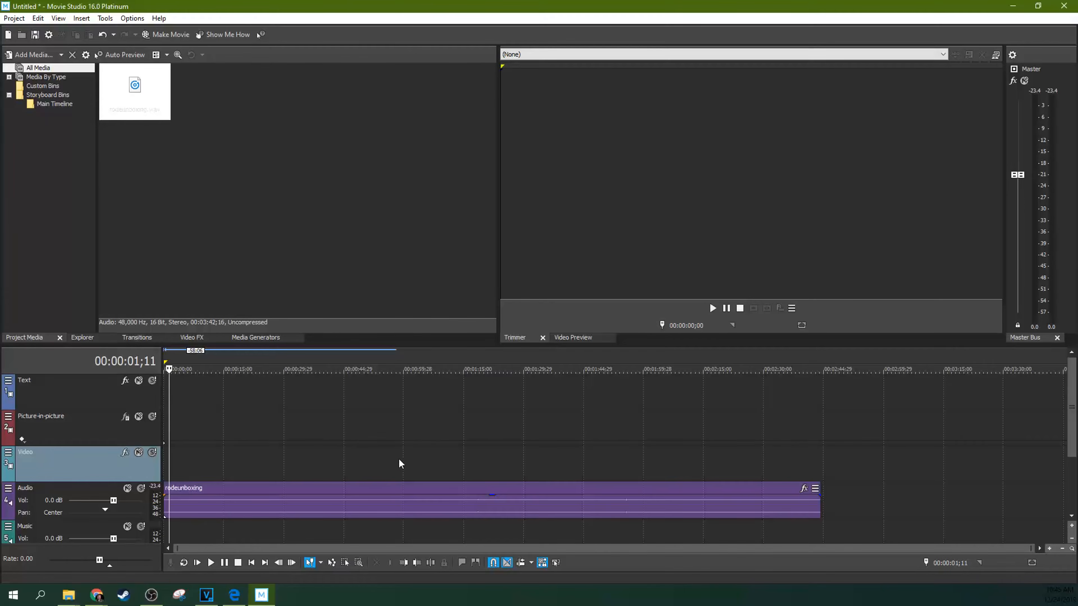
{"action": "scroll", "coordinate": [320, 458], "scroll_direction": "up", "scroll_amount": 3}
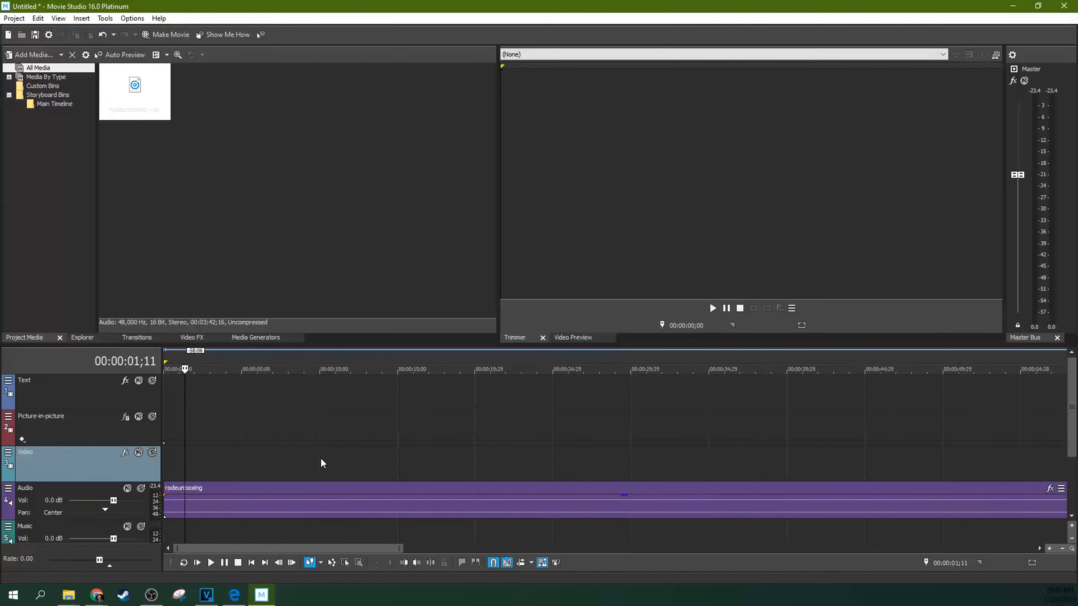
{"action": "left_click", "coordinate": [17, 490]}
{"action": "left_click", "coordinate": [8, 488]}
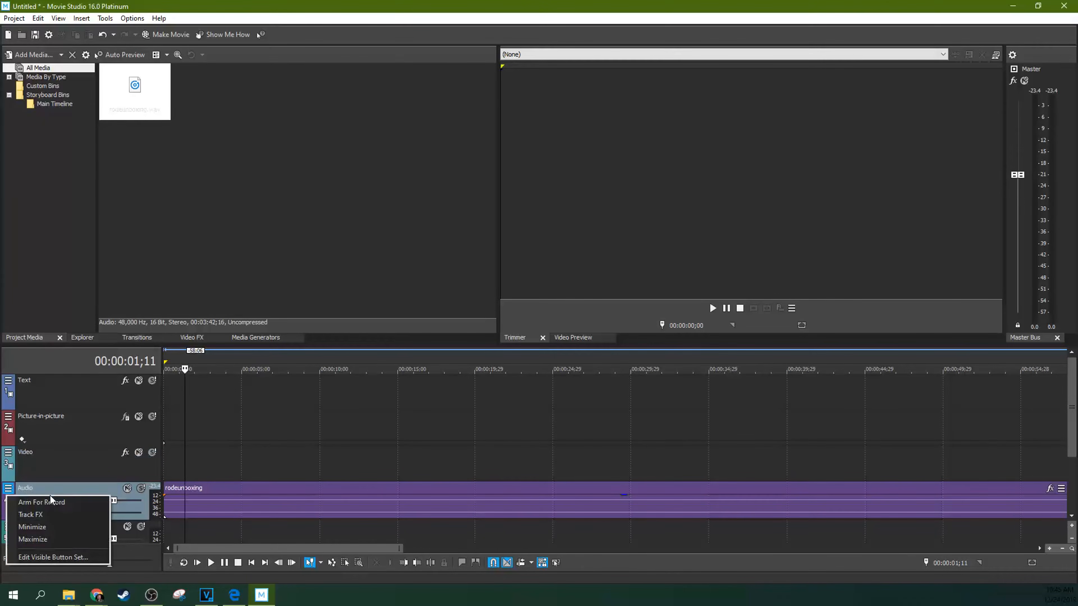
{"action": "left_click", "coordinate": [55, 514]}
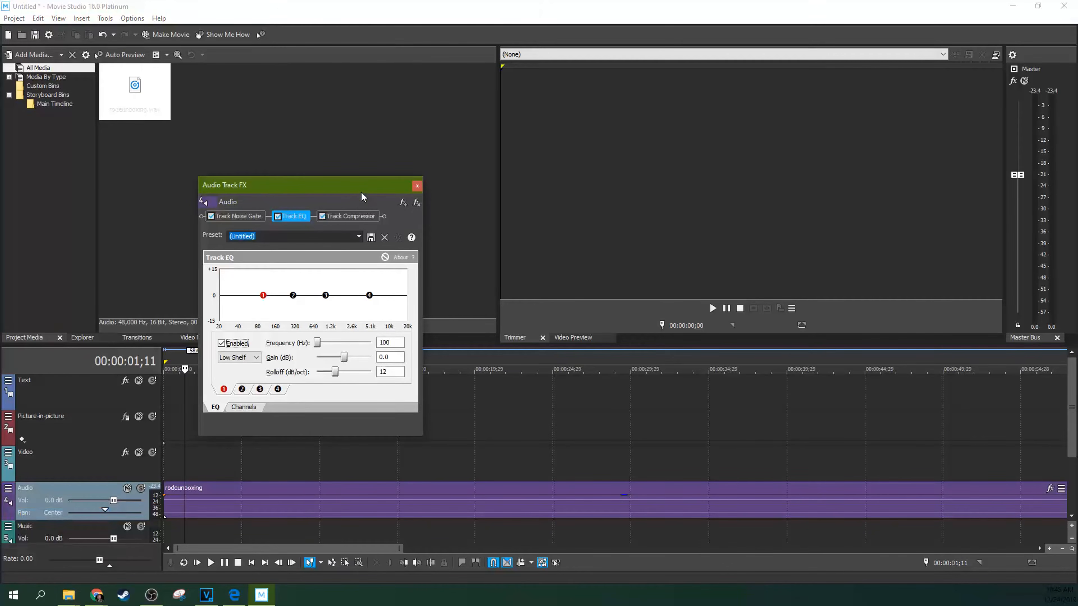
{"action": "left_click_drag", "start_coordinate": [356, 184], "coordinate": [353, 185]}
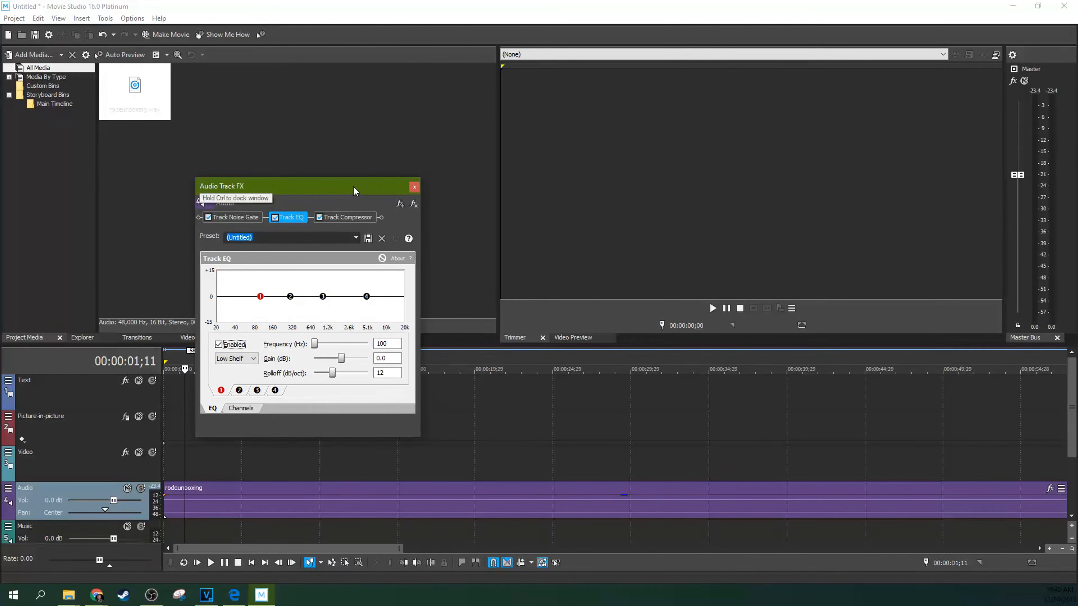
{"action": "left_click", "coordinate": [412, 188]}
{"action": "scroll", "coordinate": [396, 421], "scroll_direction": "down", "scroll_amount": 5}
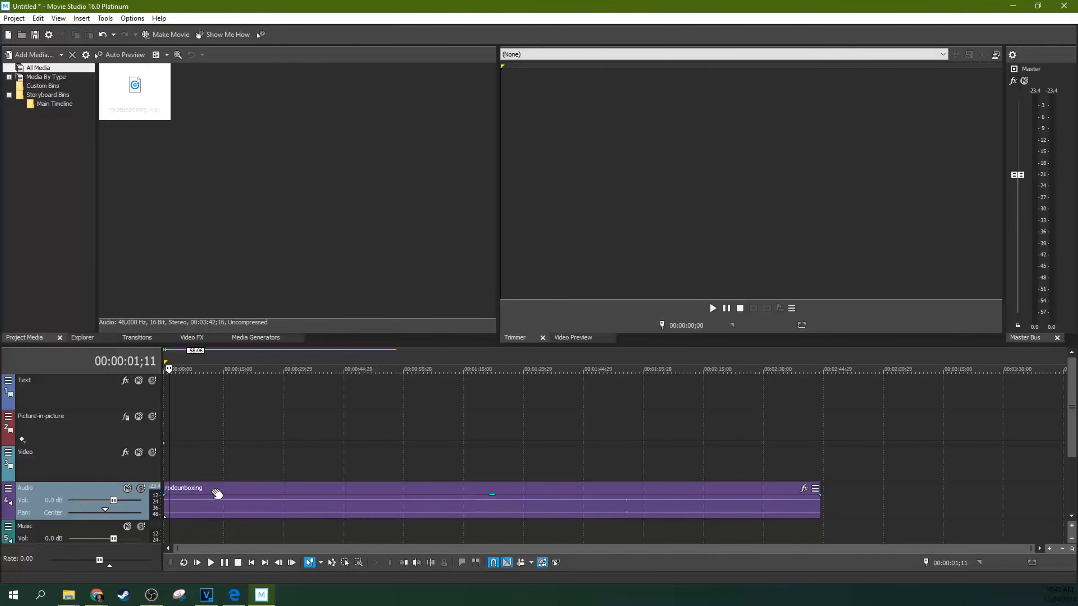
{"action": "left_click", "coordinate": [191, 468]}
{"action": "left_click", "coordinate": [247, 457]}
{"action": "left_click", "coordinate": [279, 460]}
{"action": "left_click", "coordinate": [201, 465]}
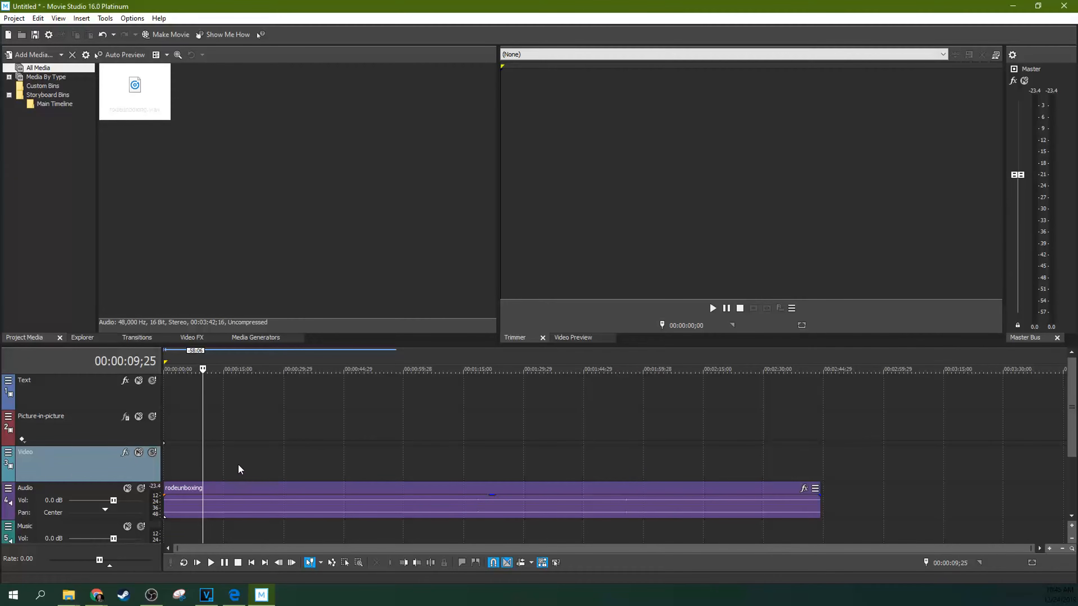
- Open the Audio track's Track FX window and move it clear of the timeline ruler
{"action": "left_click", "coordinate": [8, 488]}
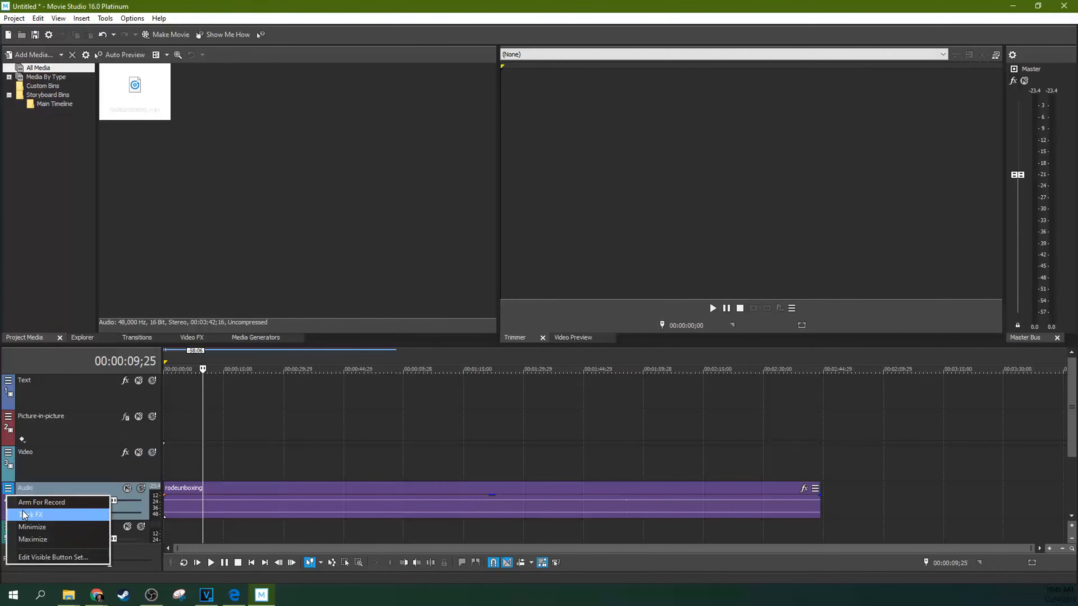
{"action": "left_click", "coordinate": [26, 499]}
{"action": "mouse_move", "coordinate": [371, 175]}
{"action": "left_mouse_down"}
{"action": "mouse_move", "coordinate": [313, 178]}
{"action": "mouse_move", "coordinate": [360, 196]}
{"action": "mouse_move", "coordinate": [373, 188]}
{"action": "left_mouse_up"}
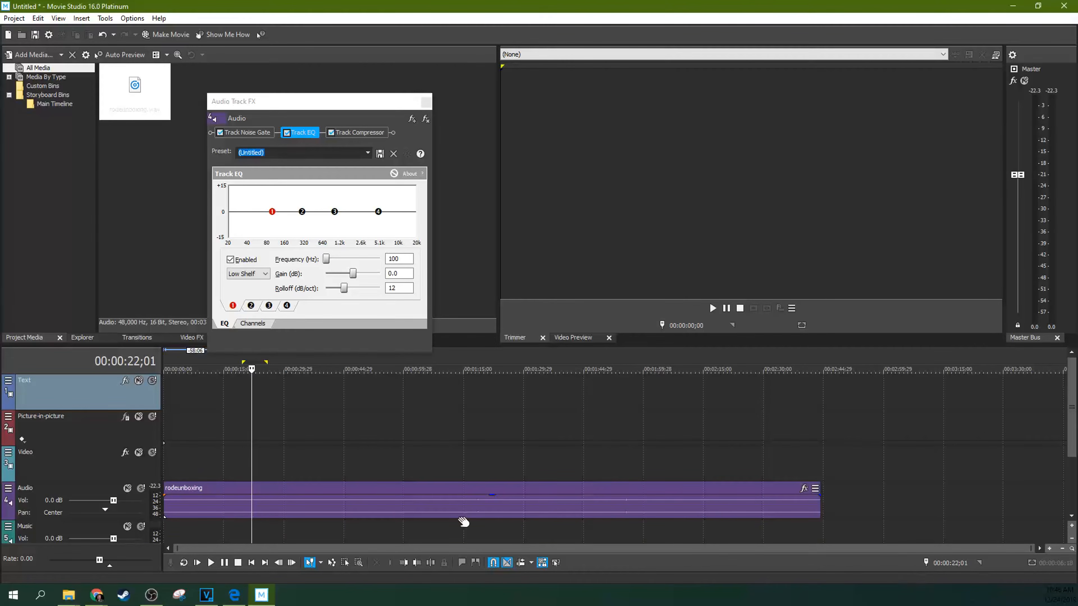
- Turn on loop playback and adjust the loop region's start to about 00:00:20;10, making the region about 00:00:04;27 long
{"action": "right_click", "coordinate": [255, 364]}
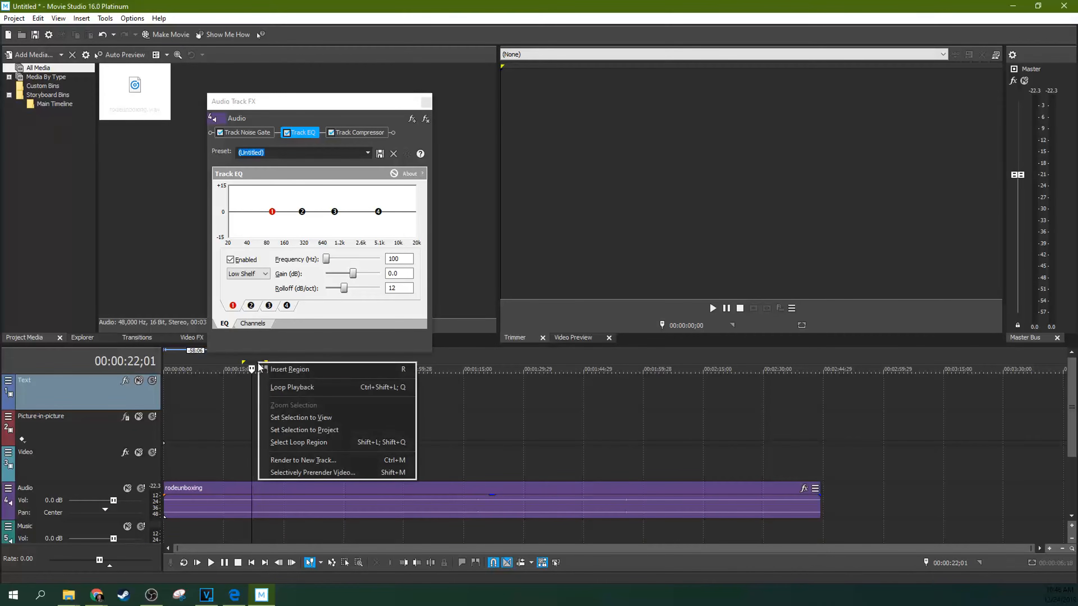
{"action": "left_click", "coordinate": [275, 389]}
{"action": "left_click_drag", "start_coordinate": [239, 388], "coordinate": [246, 362]}
- Play the looped section of the rodeunboxing clip, stop it and return the cursor to the loop's start
{"action": "key", "text": "space"}
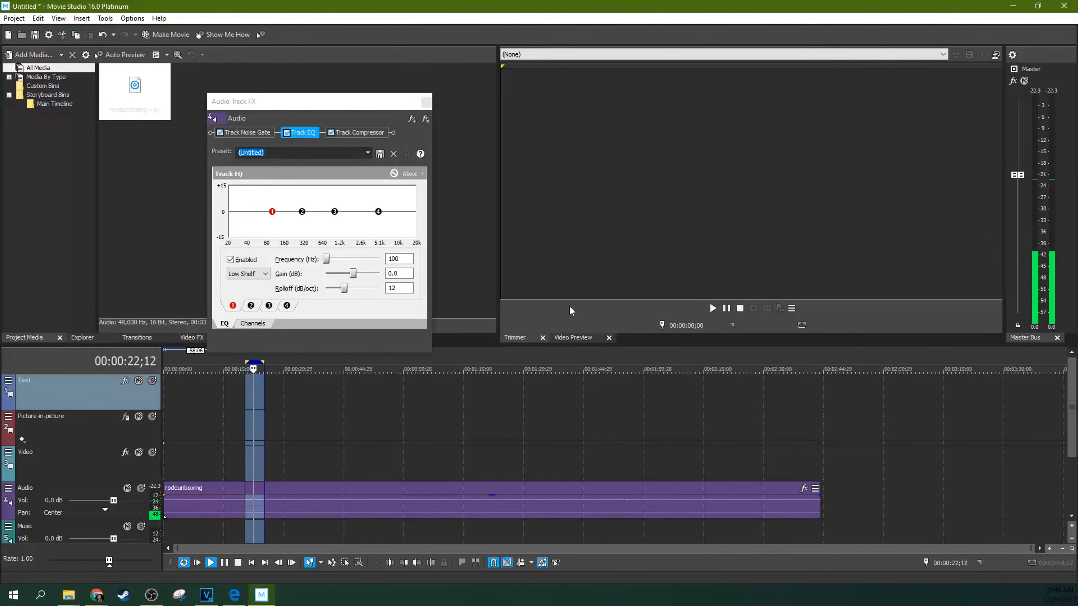
{"action": "left_click", "coordinate": [726, 309]}
{"action": "left_click", "coordinate": [726, 309]}
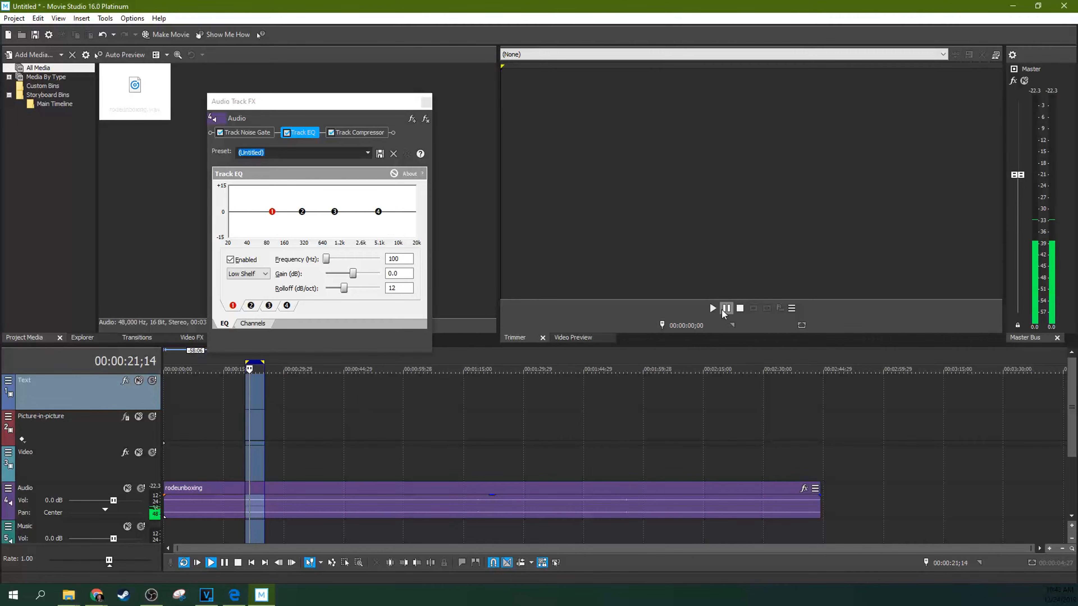
{"action": "key", "text": "space"}
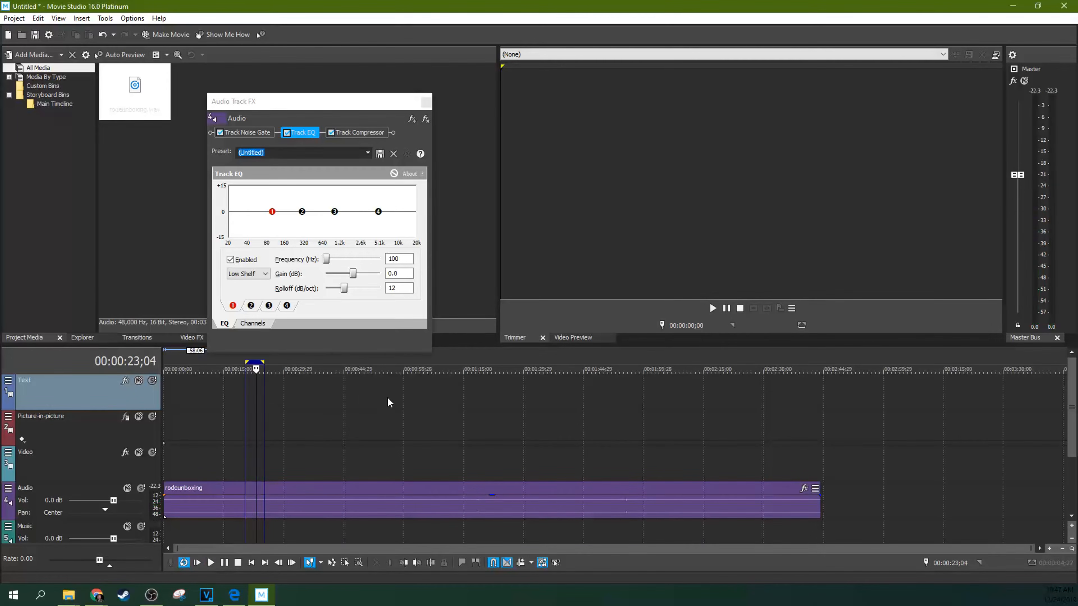
{"action": "left_click", "coordinate": [244, 463]}
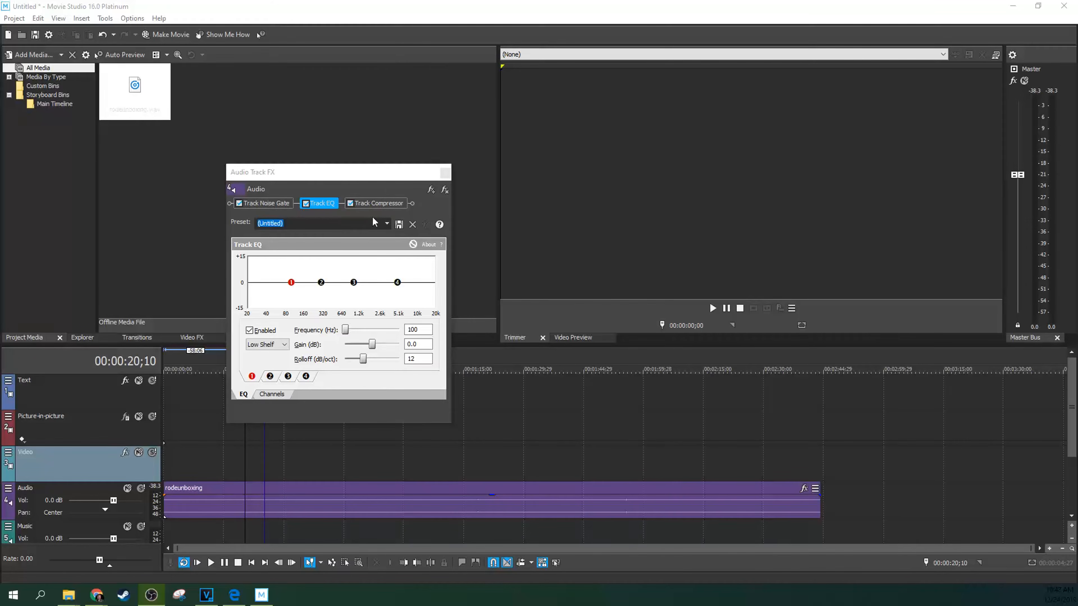
- Add the Graphic EQ plug-in to the Audio track's effect chain
{"action": "left_click", "coordinate": [372, 204]}
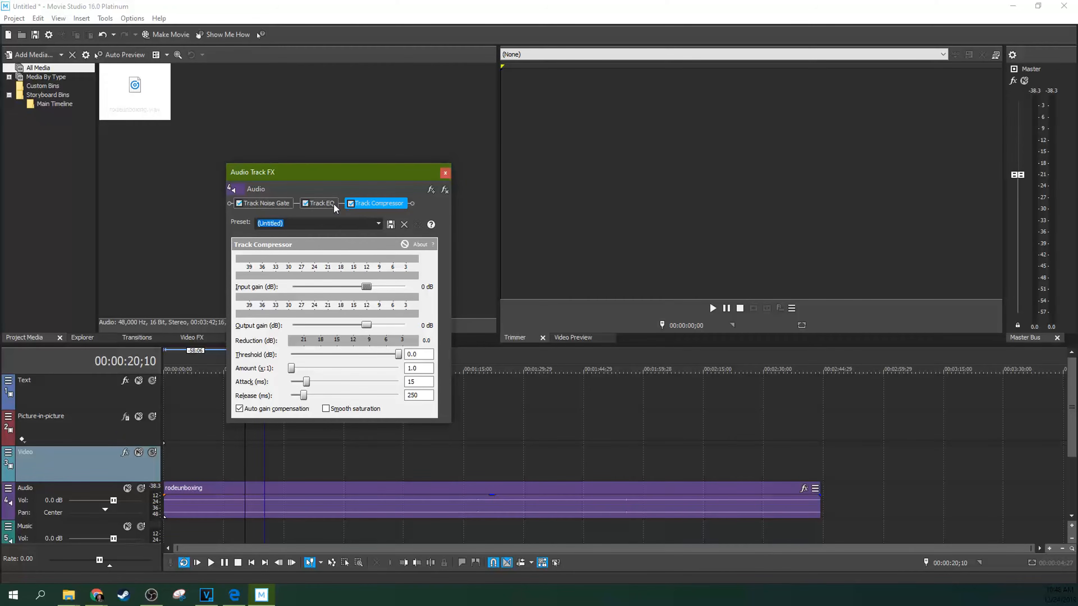
{"action": "left_click", "coordinate": [318, 204]}
{"action": "left_click", "coordinate": [367, 202]}
{"action": "left_click", "coordinate": [428, 193]}
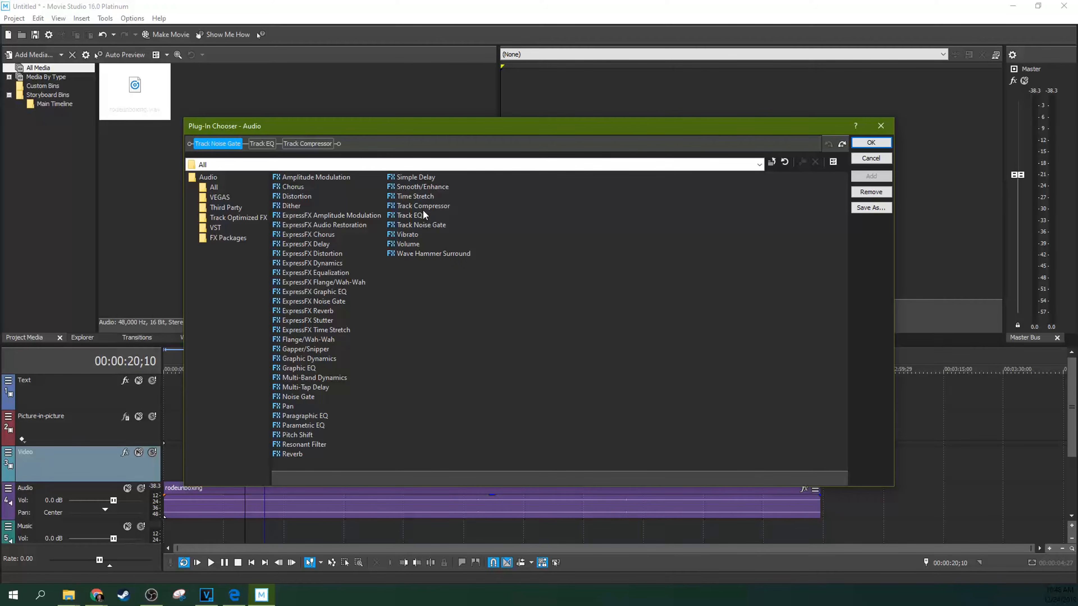
{"action": "left_click", "coordinate": [307, 367]}
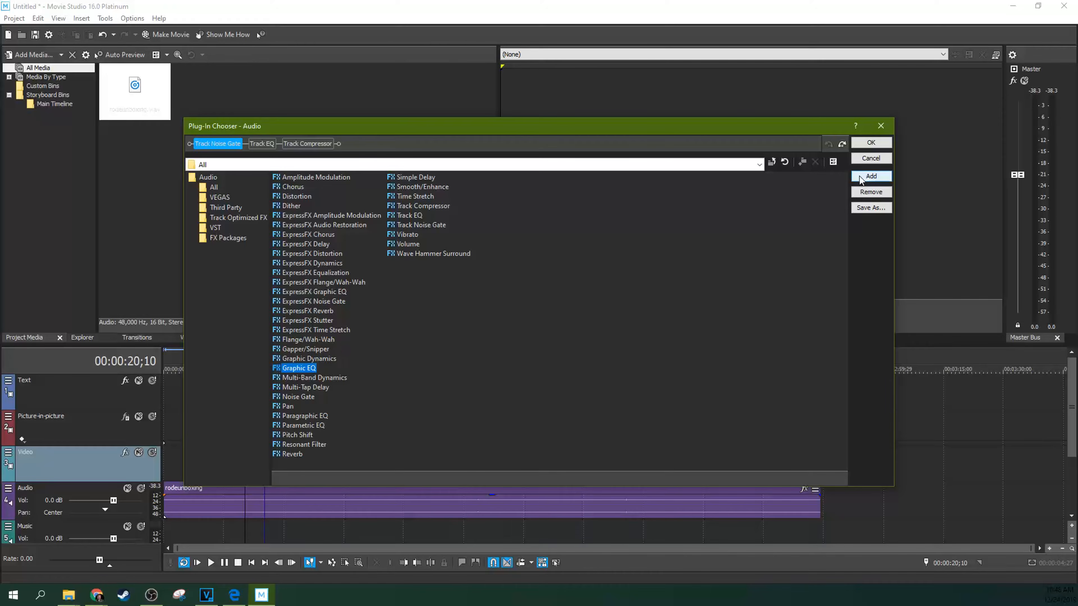
{"action": "left_click", "coordinate": [862, 177]}
{"action": "left_click", "coordinate": [861, 144]}
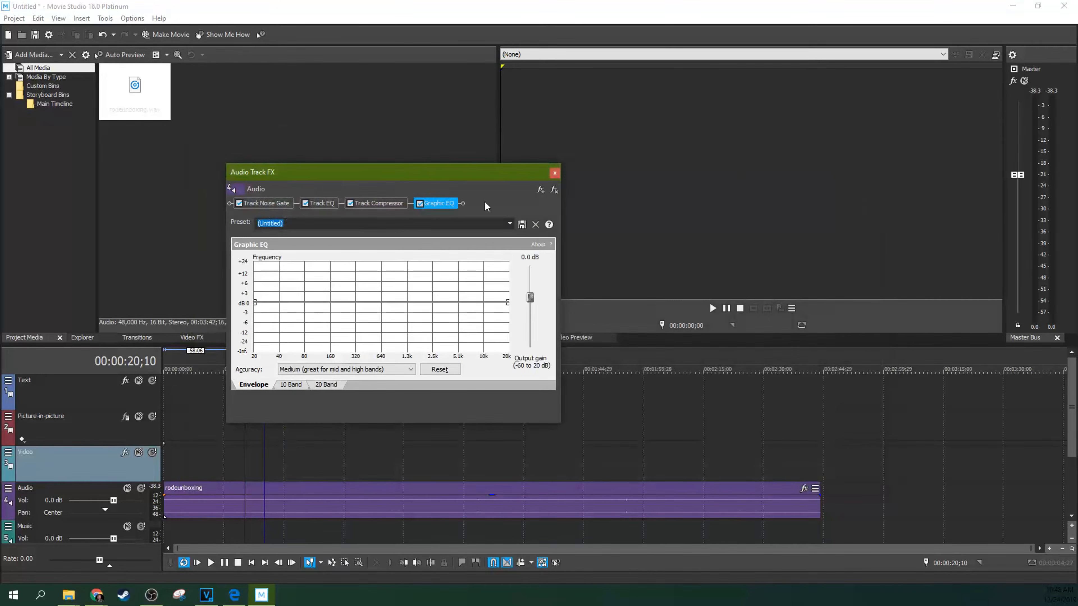
- Move Graphic EQ ahead of Track Compressor in the chain and switch it to its 20 Band view
{"action": "left_click_drag", "start_coordinate": [443, 207], "coordinate": [332, 204]}
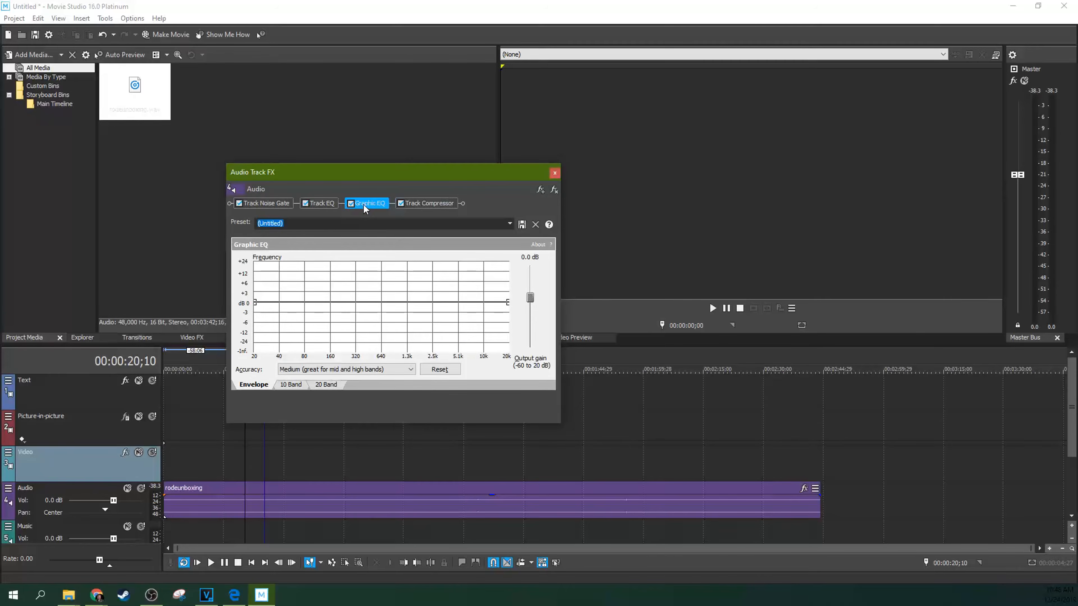
{"action": "left_click", "coordinate": [417, 203]}
{"action": "left_click", "coordinate": [378, 205]}
{"action": "left_click", "coordinate": [320, 385]}
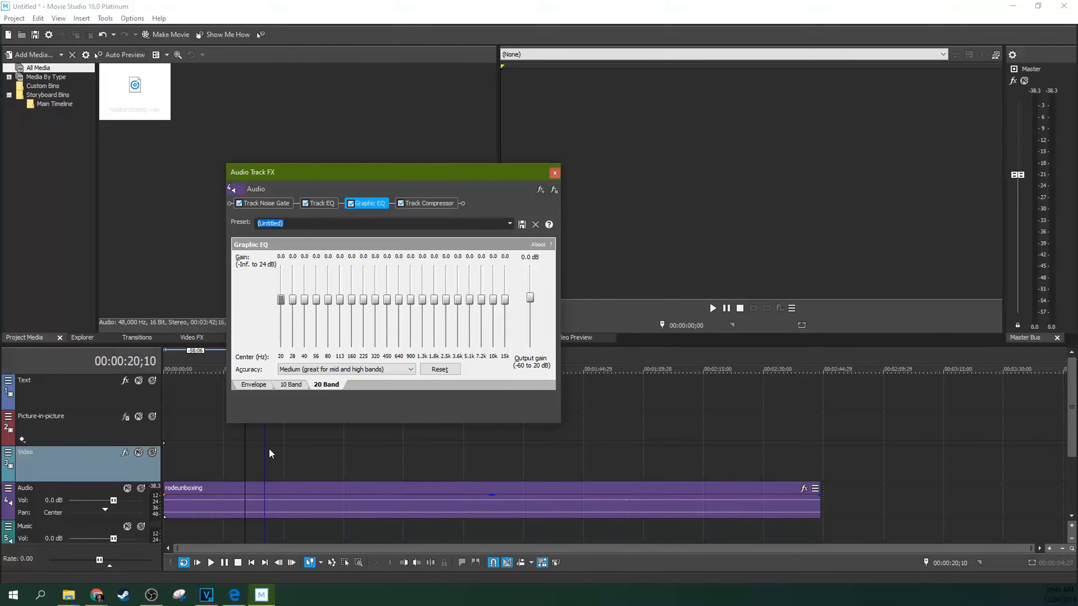
- Audition the looped section flat and with the 80 Hz band boosted to 24 dB, and reset that band to 0 dB
{"action": "left_click", "coordinate": [252, 457]}
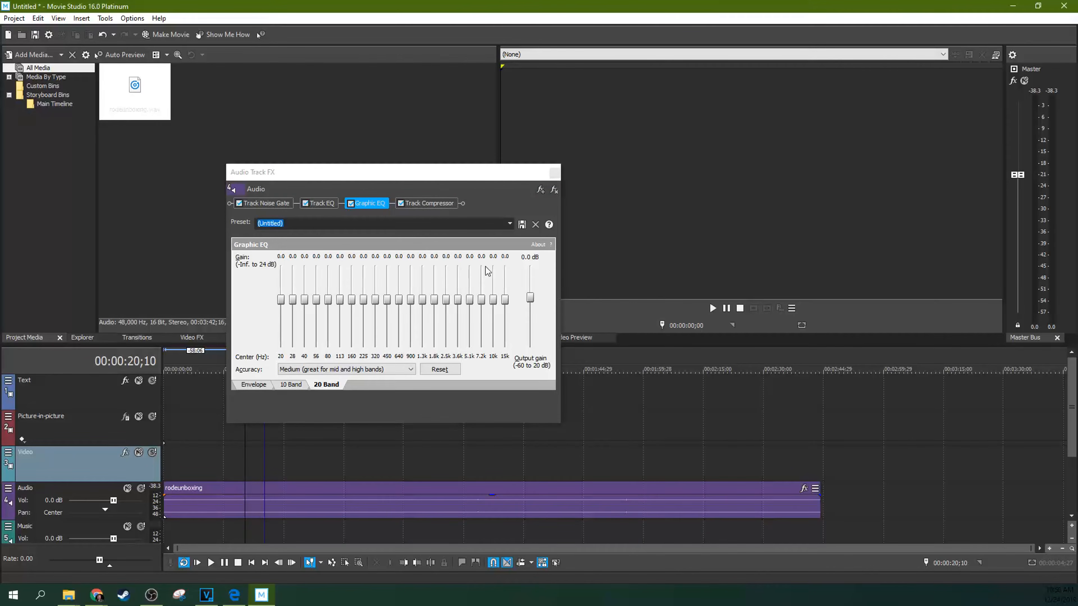
{"action": "key", "text": "space"}
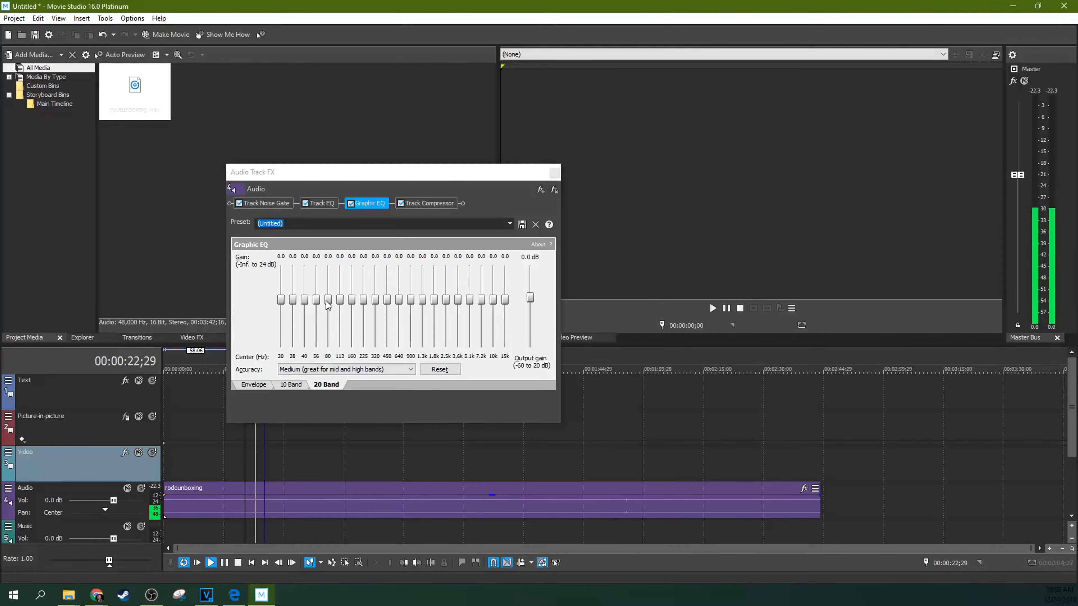
{"action": "key", "text": "space"}
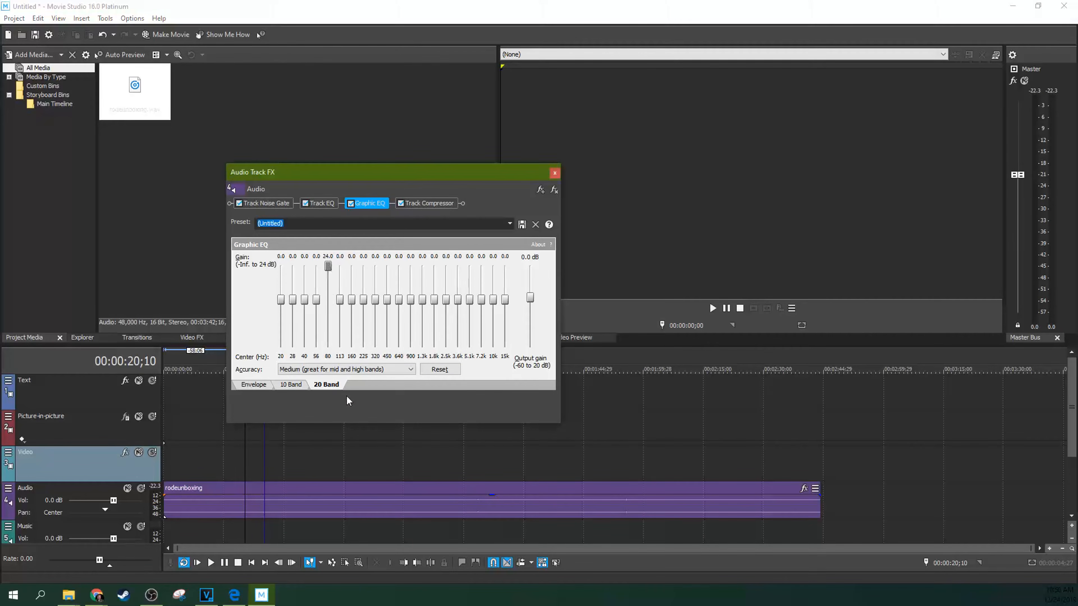
{"action": "left_click", "coordinate": [250, 466]}
{"action": "key", "text": "space"}
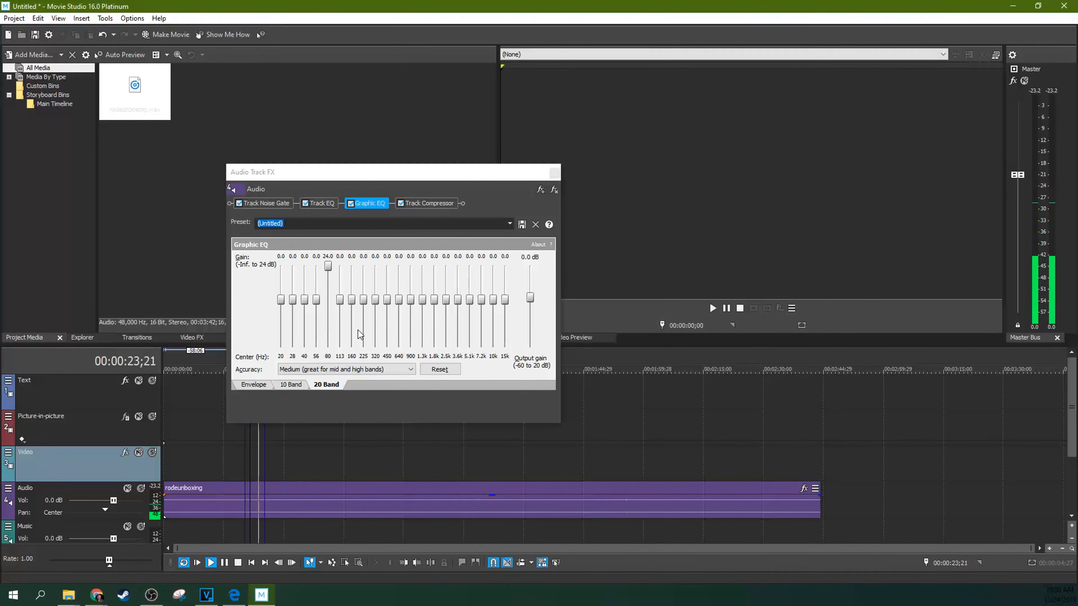
{"action": "key", "text": "space"}
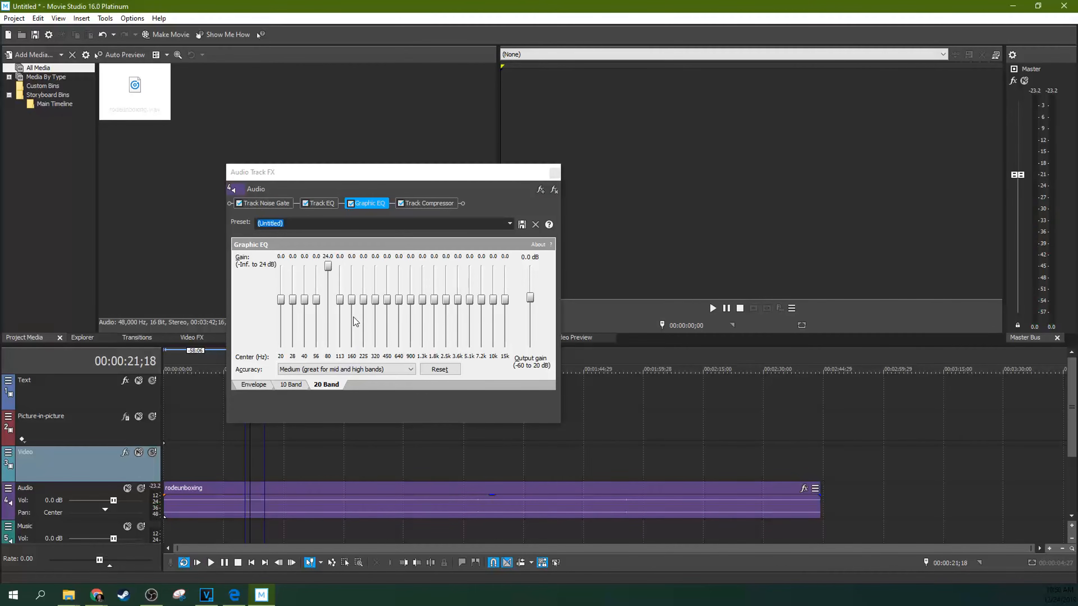
{"action": "double_click", "coordinate": [328, 266]}
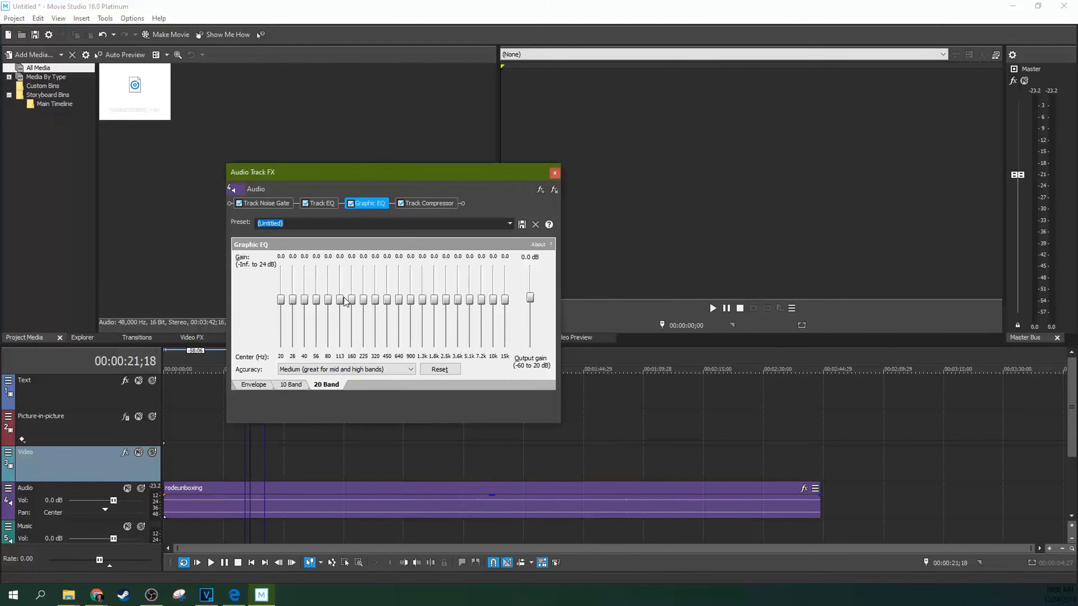
- Audition the loop with the 113 Hz band boosted to 24 dB, and reset that band to 0 dB
{"action": "left_click_drag", "start_coordinate": [341, 300], "coordinate": [339, 266]}
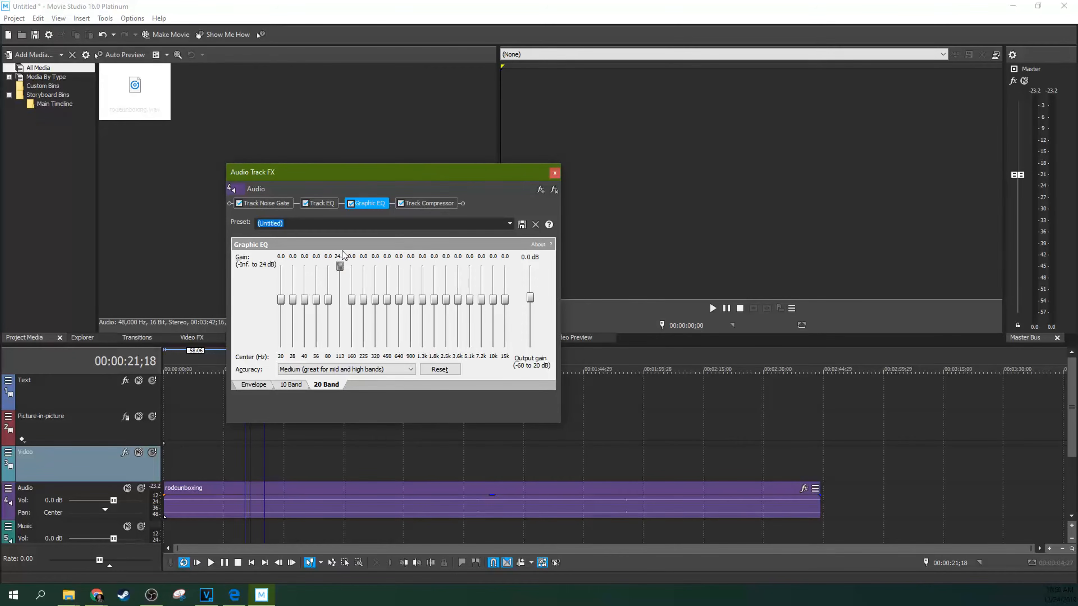
{"action": "left_click", "coordinate": [246, 460]}
{"action": "key", "text": "space"}
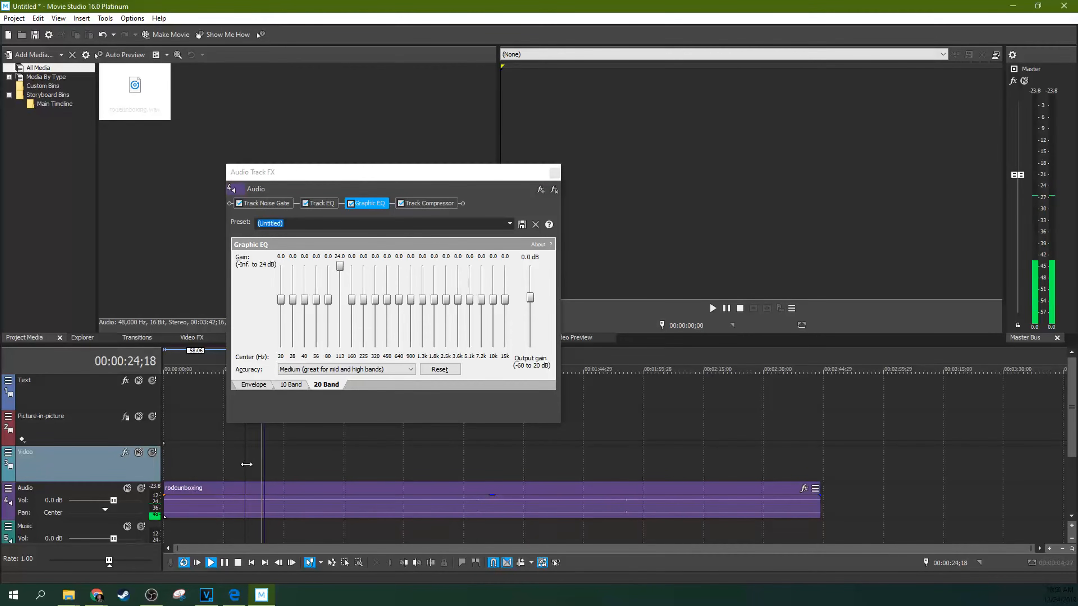
{"action": "key", "text": "space"}
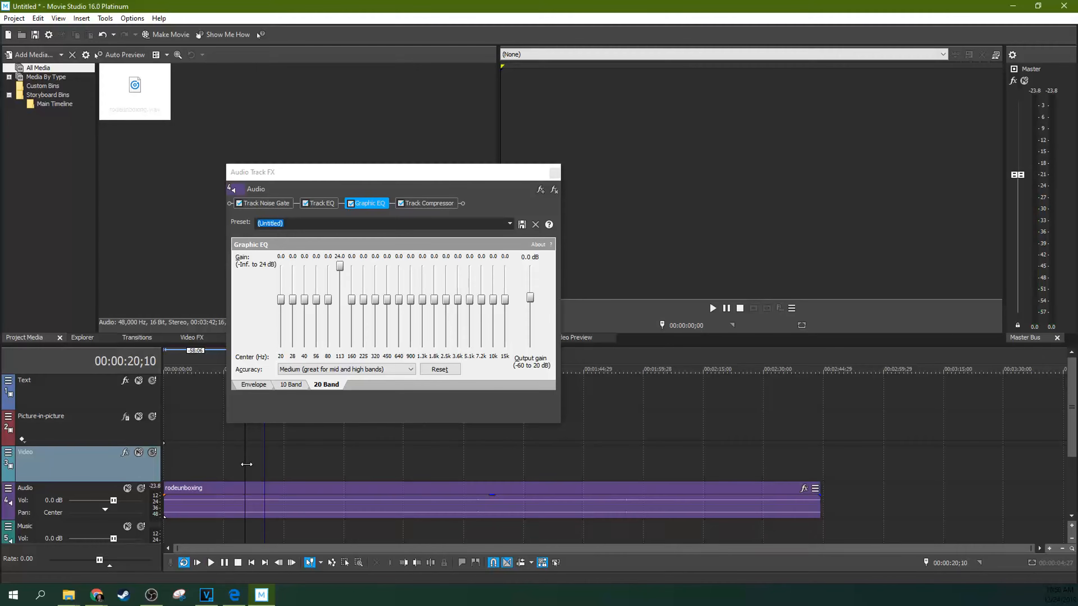
{"action": "double_click", "coordinate": [341, 267]}
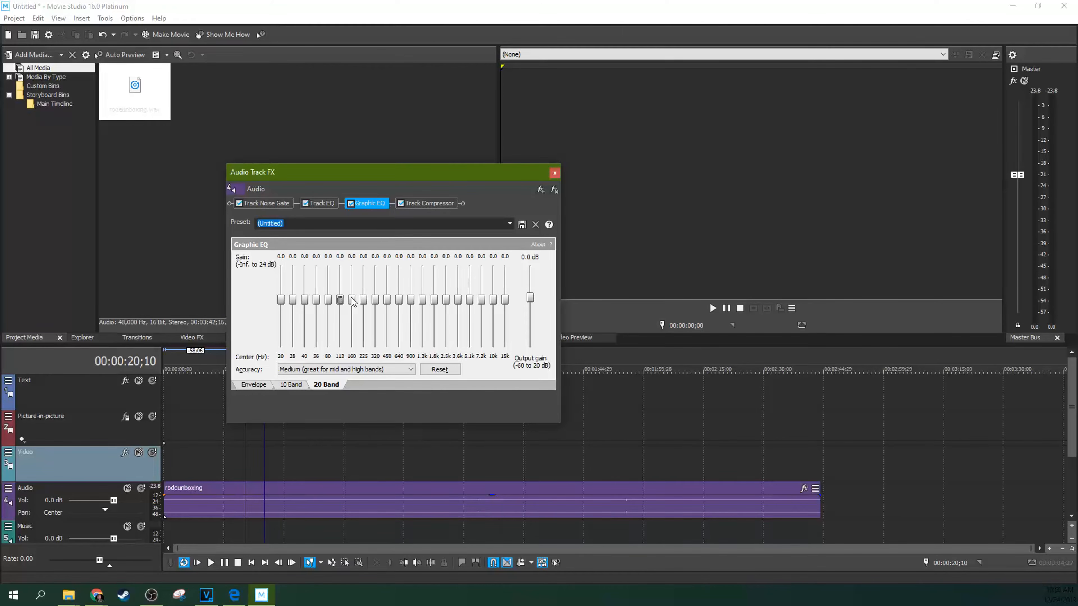
- Boost the 160 Hz band to 24 dB and audition the looped section from its start
{"action": "left_click_drag", "start_coordinate": [351, 297], "coordinate": [351, 265]}
{"action": "left_click", "coordinate": [244, 434]}
{"action": "key", "text": "space"}
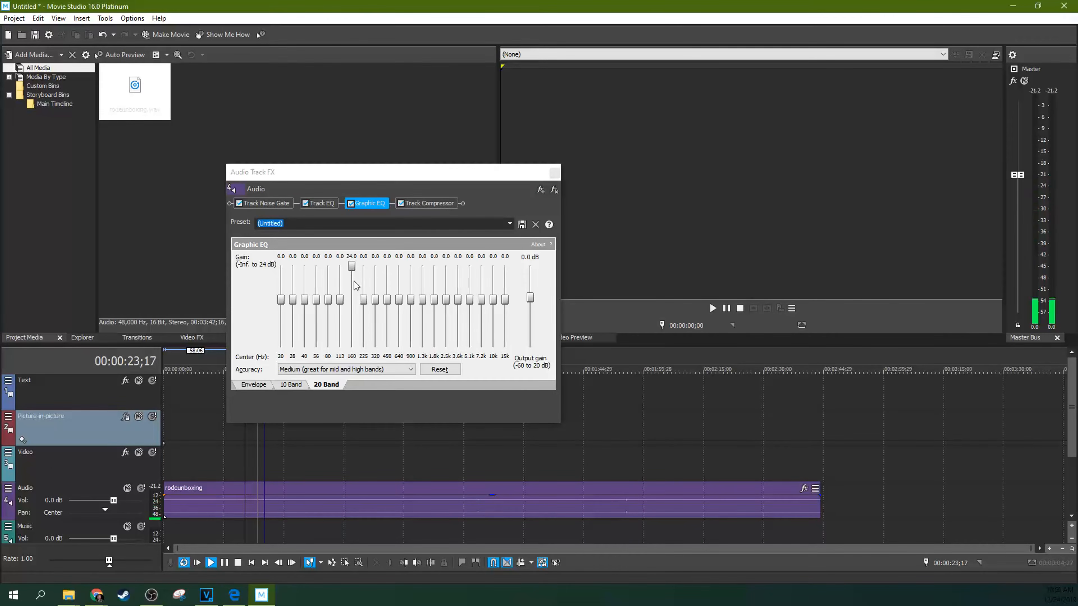
{"action": "key", "text": "space"}
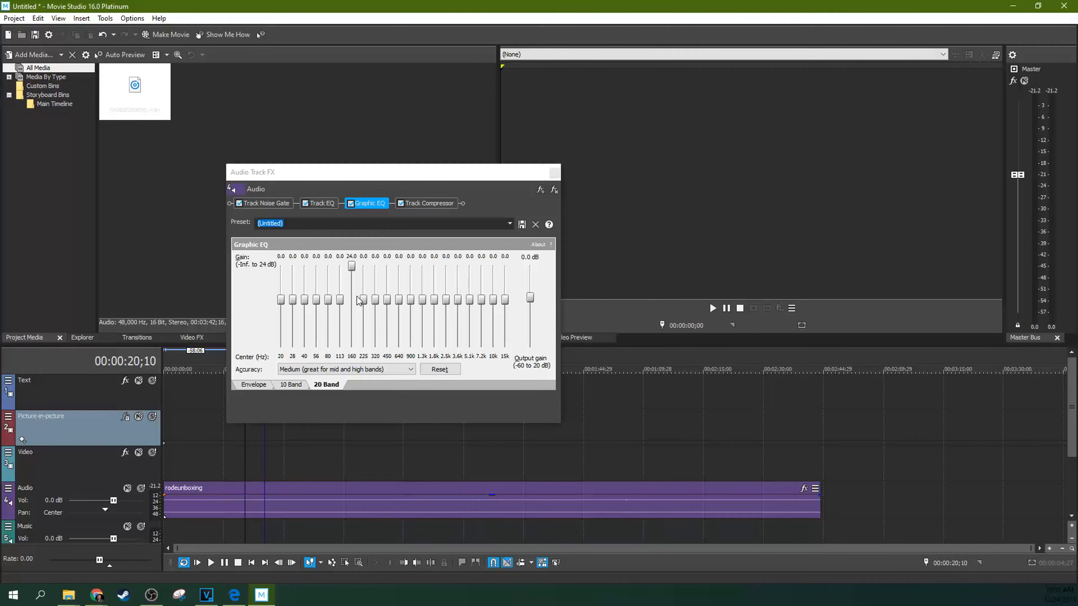
- Replay the looped section with the 160 Hz band boosted, and cut that band to -8.2 dB
{"action": "left_click", "coordinate": [352, 271]}
{"action": "left_click_drag", "start_coordinate": [352, 271], "coordinate": [354, 275]}
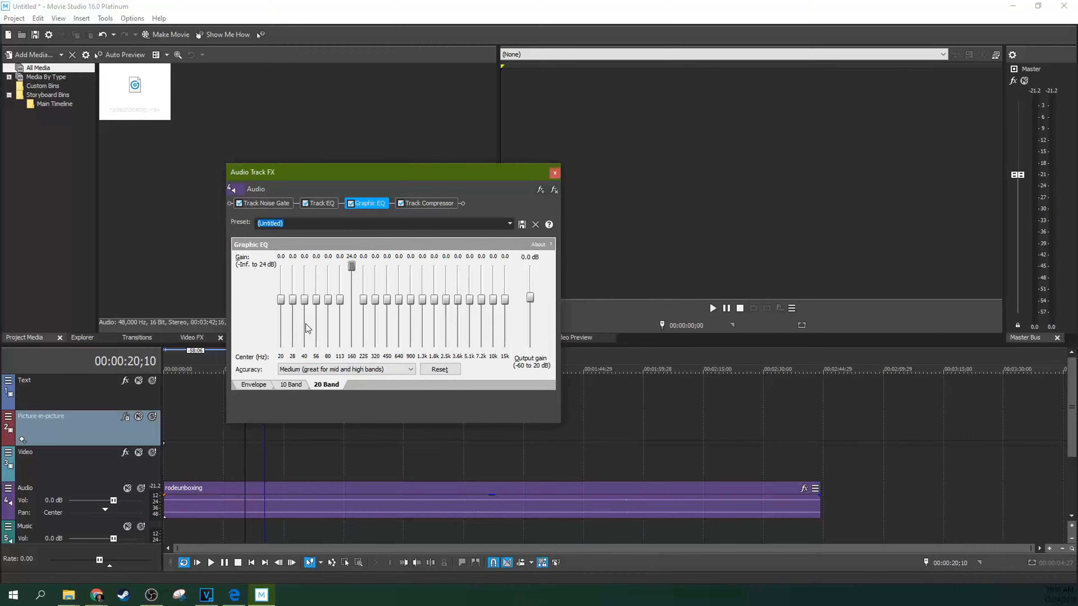
{"action": "left_click", "coordinate": [245, 461]}
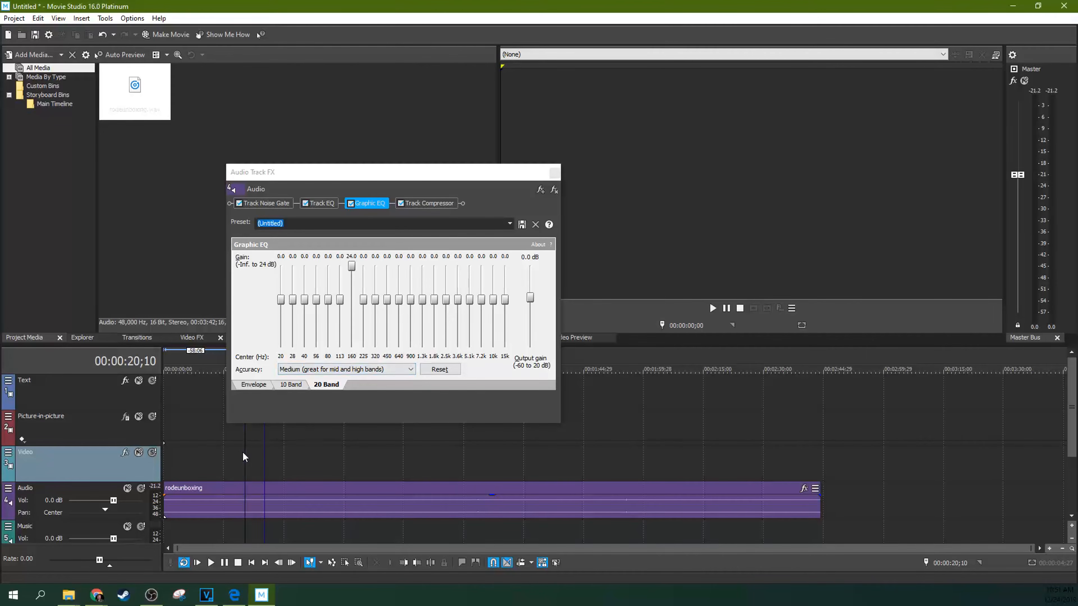
{"action": "key", "text": "space"}
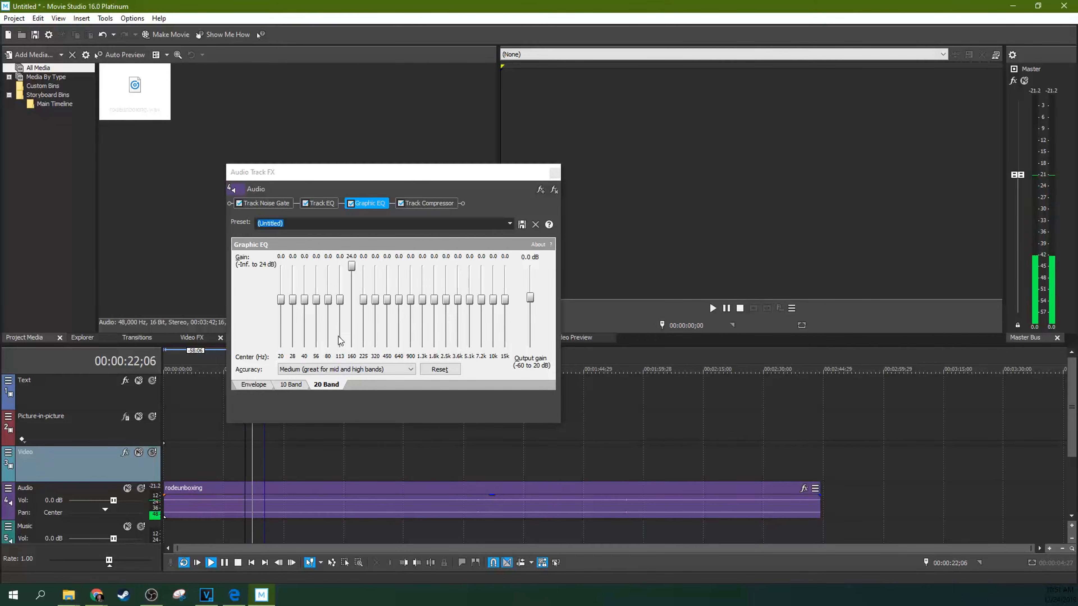
{"action": "key", "text": "space"}
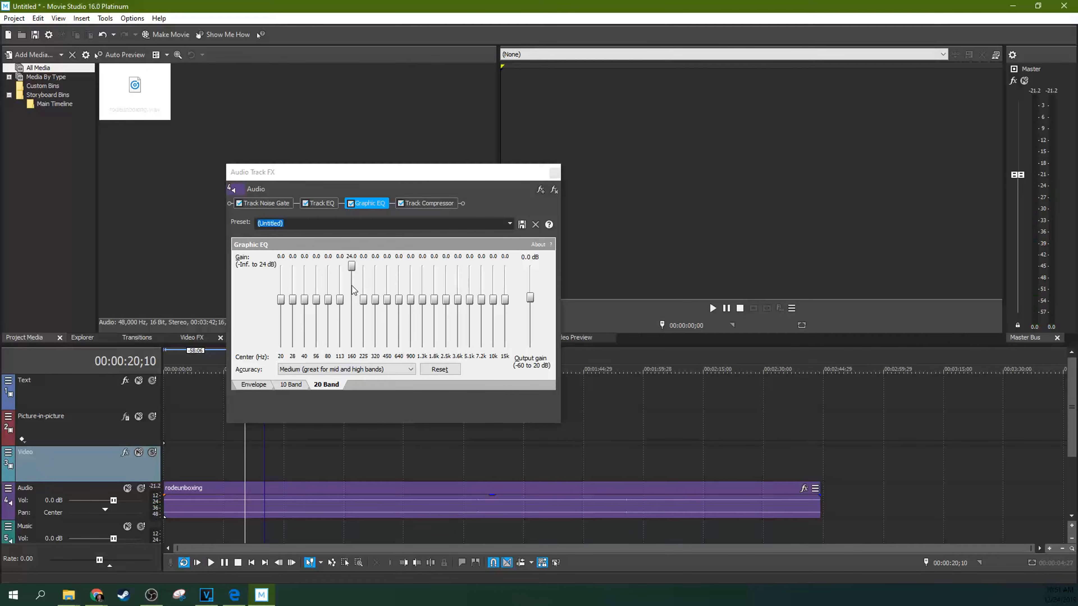
{"action": "left_click_drag", "start_coordinate": [351, 268], "coordinate": [351, 273]}
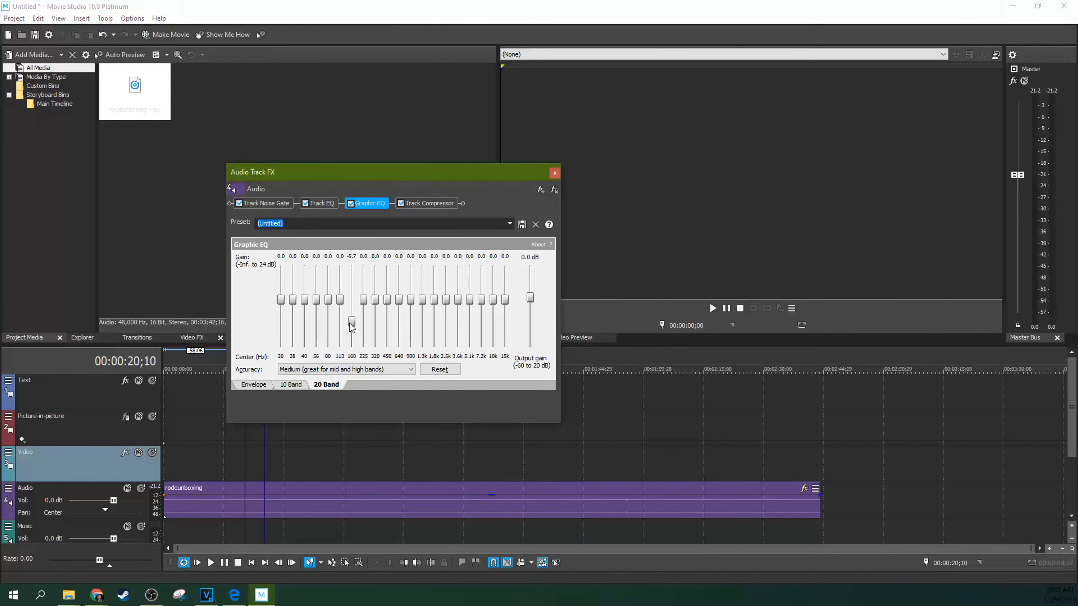
{"action": "left_click_drag", "start_coordinate": [350, 326], "coordinate": [350, 327]}
- Audition the loop with the 225 Hz band boosted to 24 dB, and cut that band to -8.2 dB
{"action": "left_click", "coordinate": [243, 451]}
{"action": "key", "text": "space"}
{"action": "left_click", "coordinate": [367, 297]}
{"action": "left_click_drag", "start_coordinate": [367, 297], "coordinate": [362, 250]}
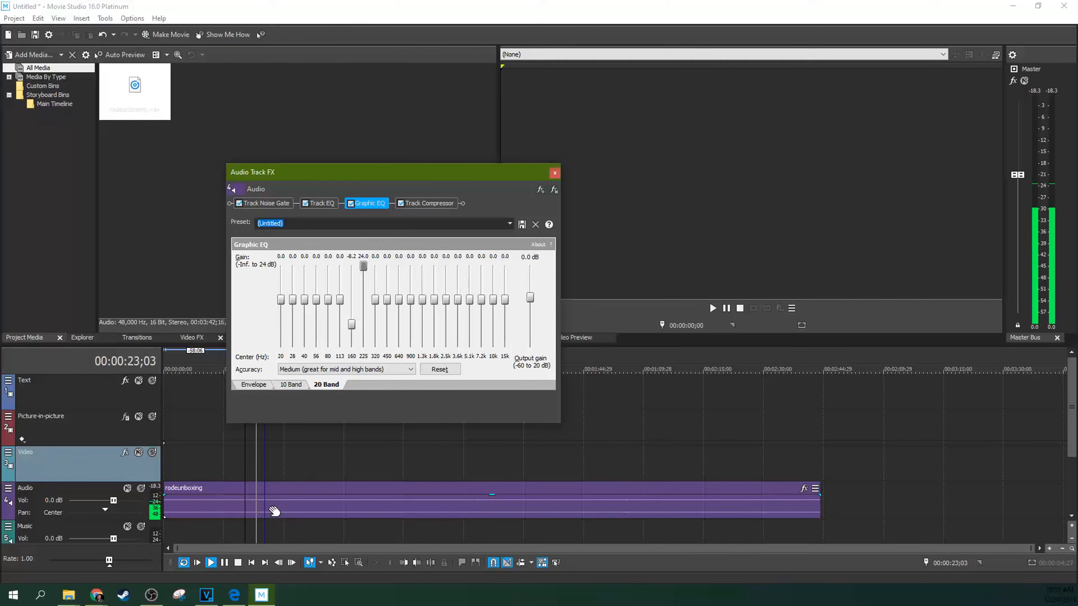
{"action": "left_click", "coordinate": [260, 476]}
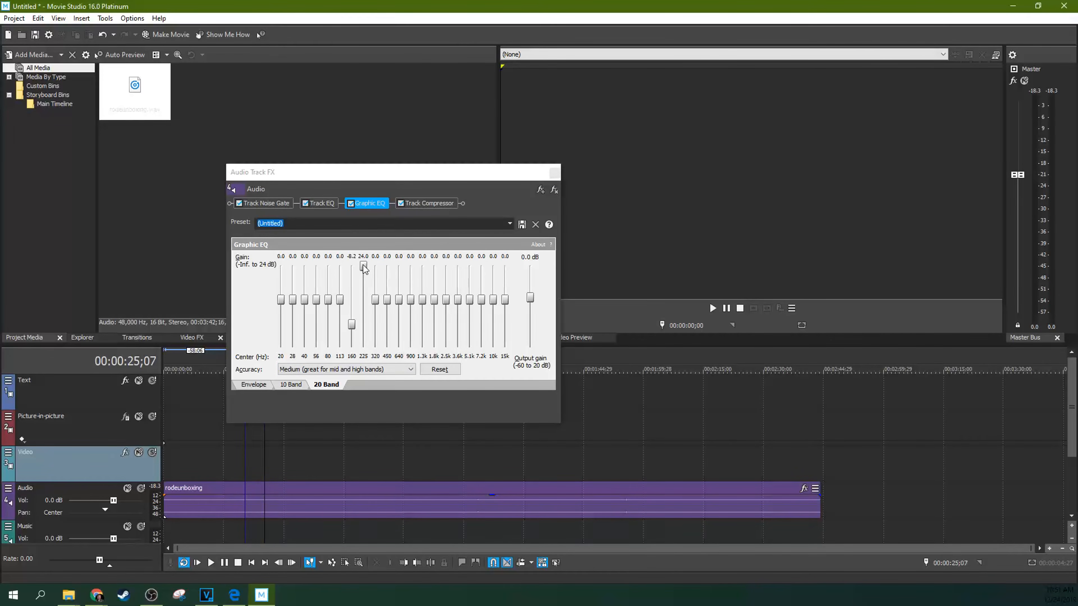
{"action": "left_click", "coordinate": [246, 455]}
{"action": "key", "text": "space"}
{"action": "key", "text": "space"}
{"action": "left_click", "coordinate": [361, 266]}
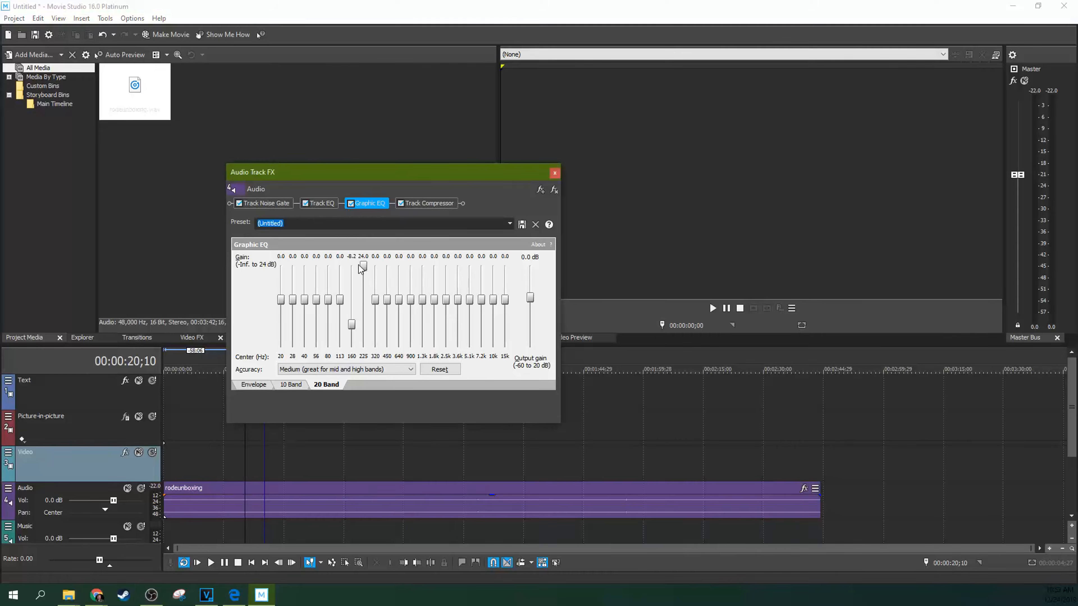
{"action": "left_click_drag", "start_coordinate": [364, 270], "coordinate": [364, 327]}
- Audition the loop with the 320 Hz band boosted to 24 dB, and cut that band to -8.2 dB
{"action": "left_click", "coordinate": [245, 454]}
{"action": "key", "text": "space"}
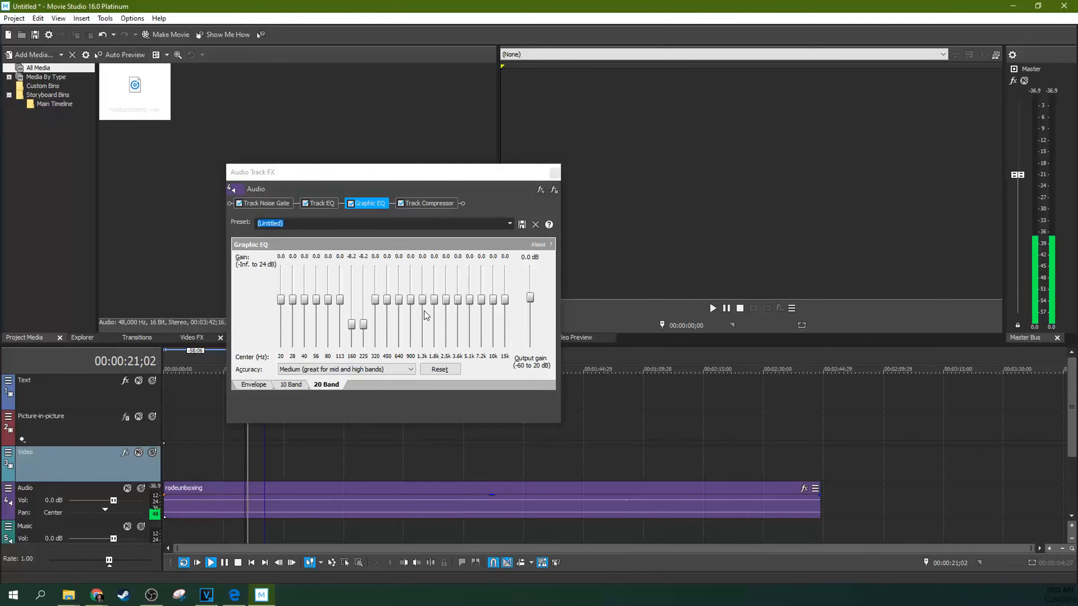
{"action": "key", "text": "space"}
{"action": "left_click_drag", "start_coordinate": [375, 300], "coordinate": [375, 266]}
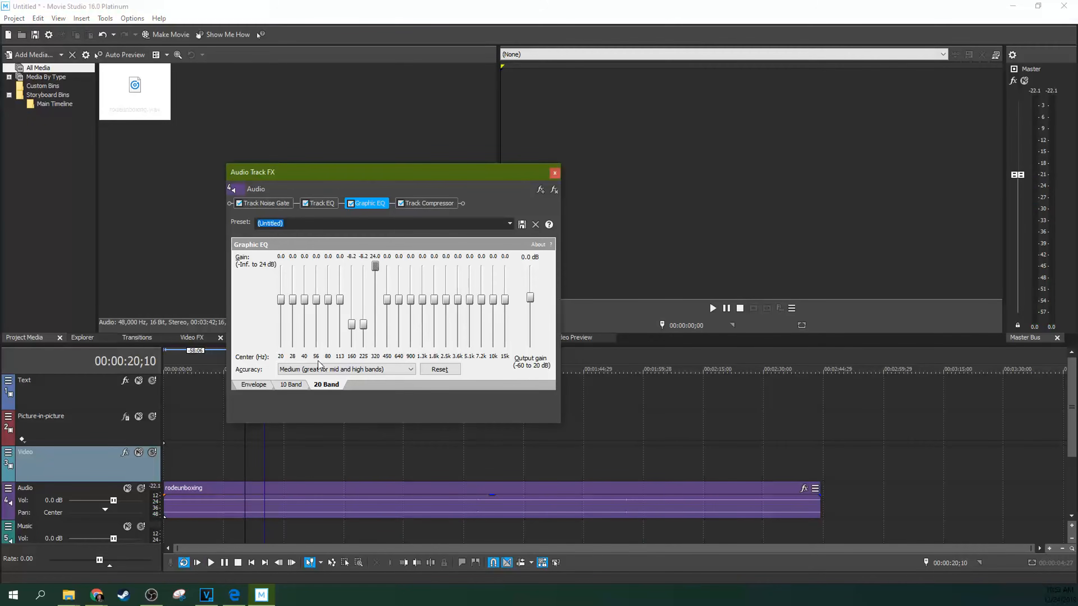
{"action": "left_click", "coordinate": [243, 462]}
{"action": "key", "text": "space"}
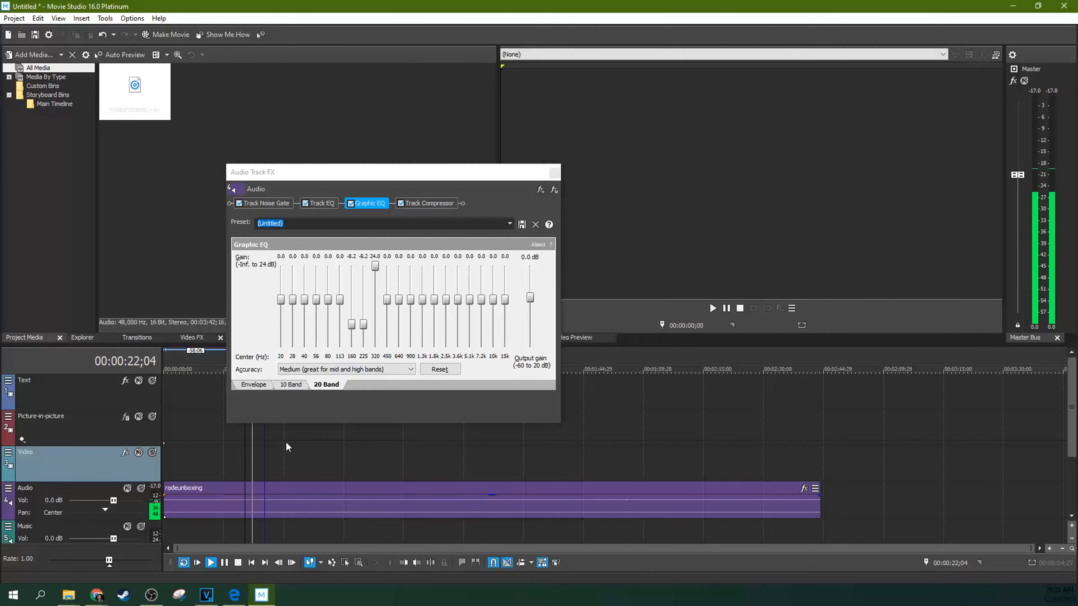
{"action": "key", "text": "space"}
{"action": "left_click_drag", "start_coordinate": [375, 266], "coordinate": [372, 325]}
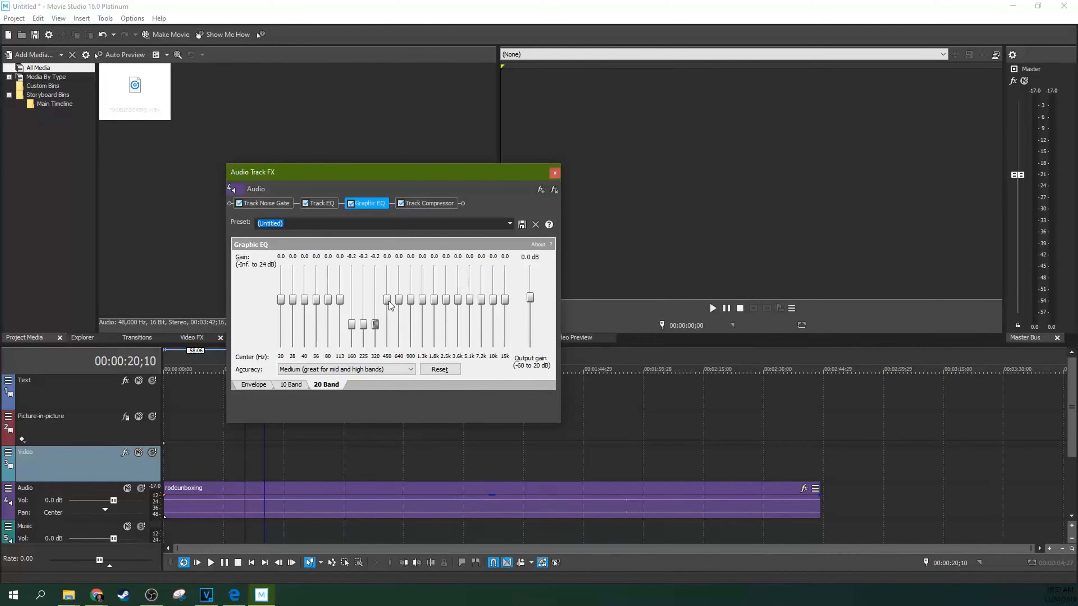
- Audition the loop with the 450 Hz band boosted to 24 dB, and cut that band to -8.8 dB
{"action": "left_click", "coordinate": [249, 468]}
{"action": "key", "text": "space"}
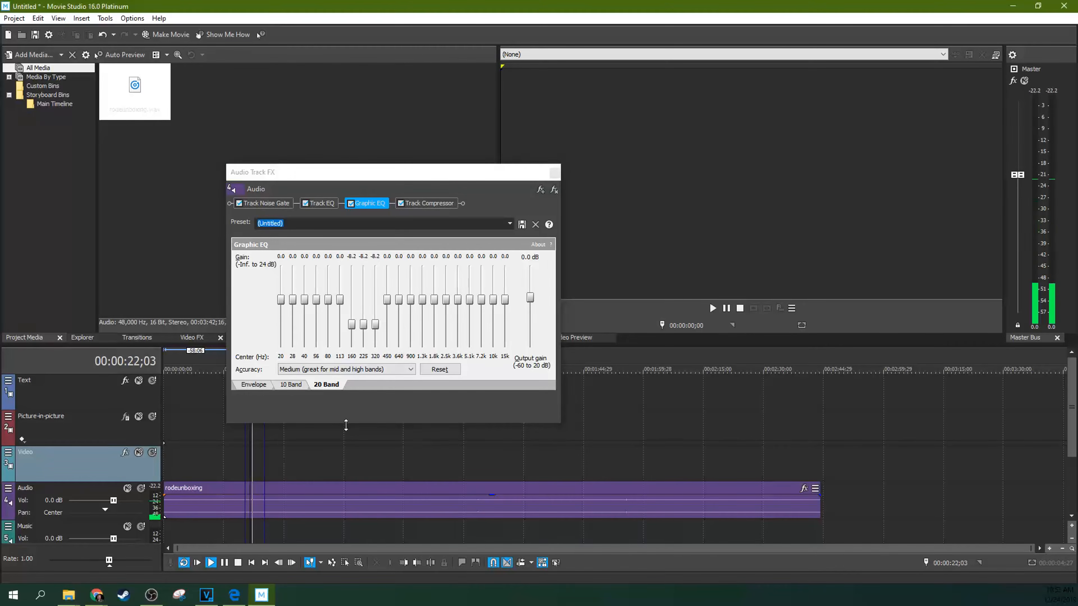
{"action": "left_click_drag", "start_coordinate": [386, 300], "coordinate": [390, 267]}
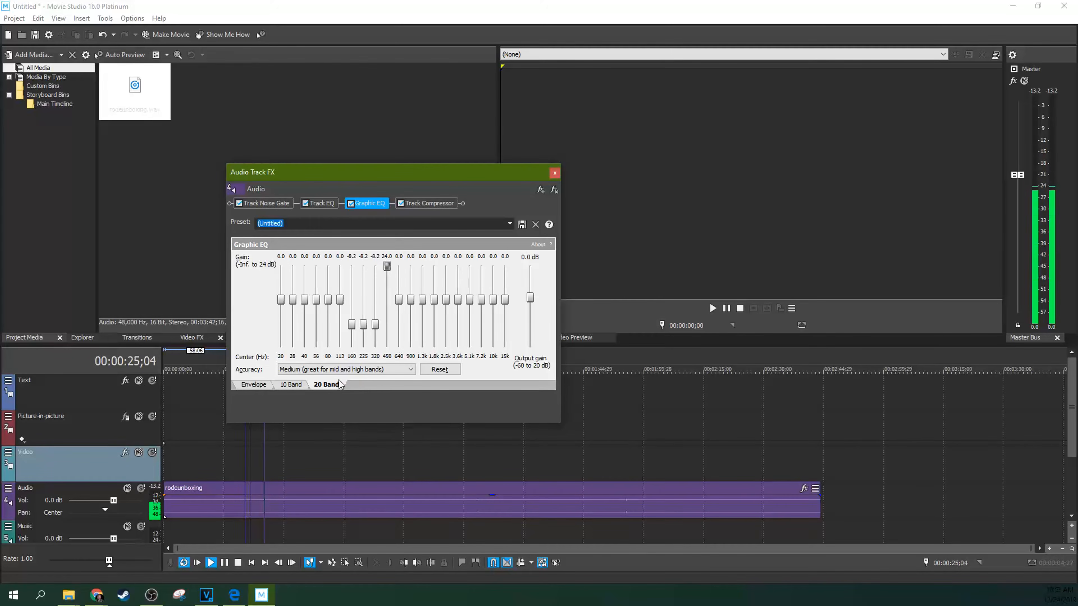
{"action": "left_click", "coordinate": [245, 466]}
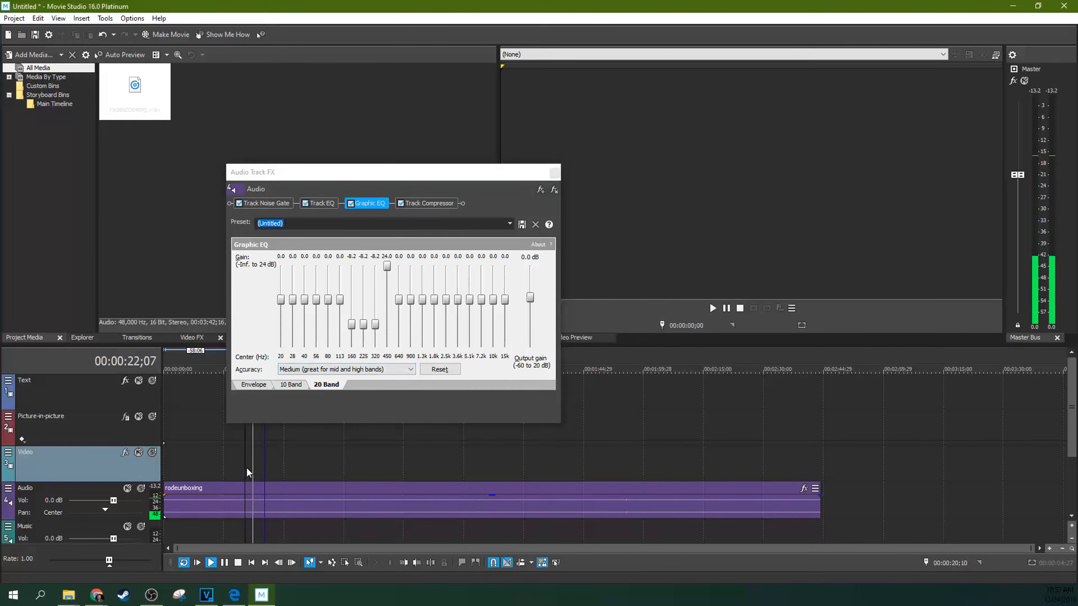
{"action": "key", "text": "space"}
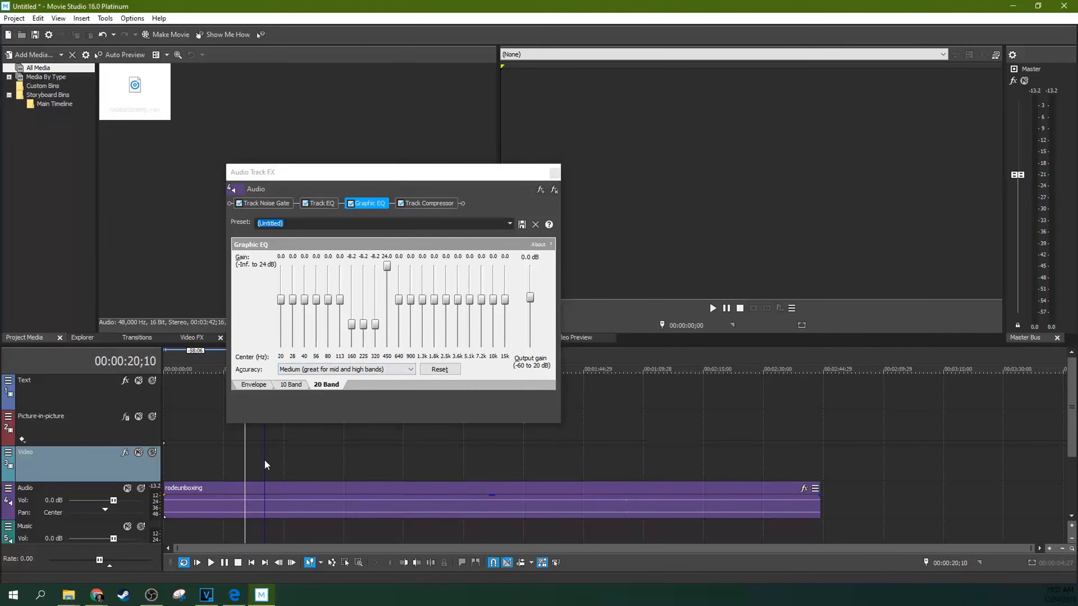
{"action": "double_click", "coordinate": [387, 269]}
{"action": "left_click_drag", "start_coordinate": [387, 303], "coordinate": [387, 329]}
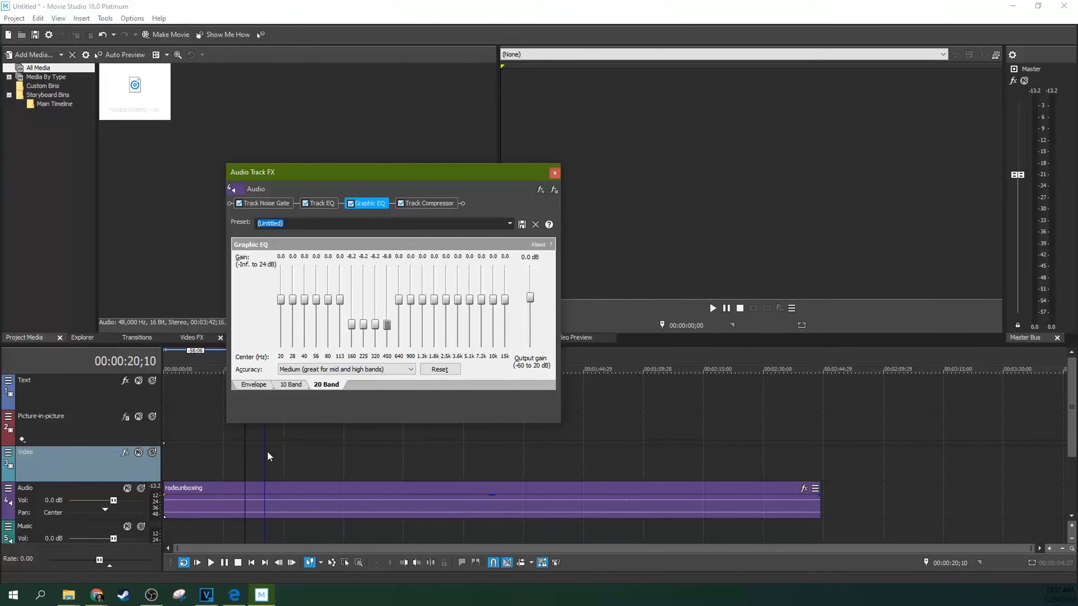
- Audition the loop with the 640 Hz band boosted to 24 dB, and cut the 450 Hz and 640 Hz bands to -8.2 dB
{"action": "left_click", "coordinate": [246, 460]}
{"action": "key", "text": "space"}
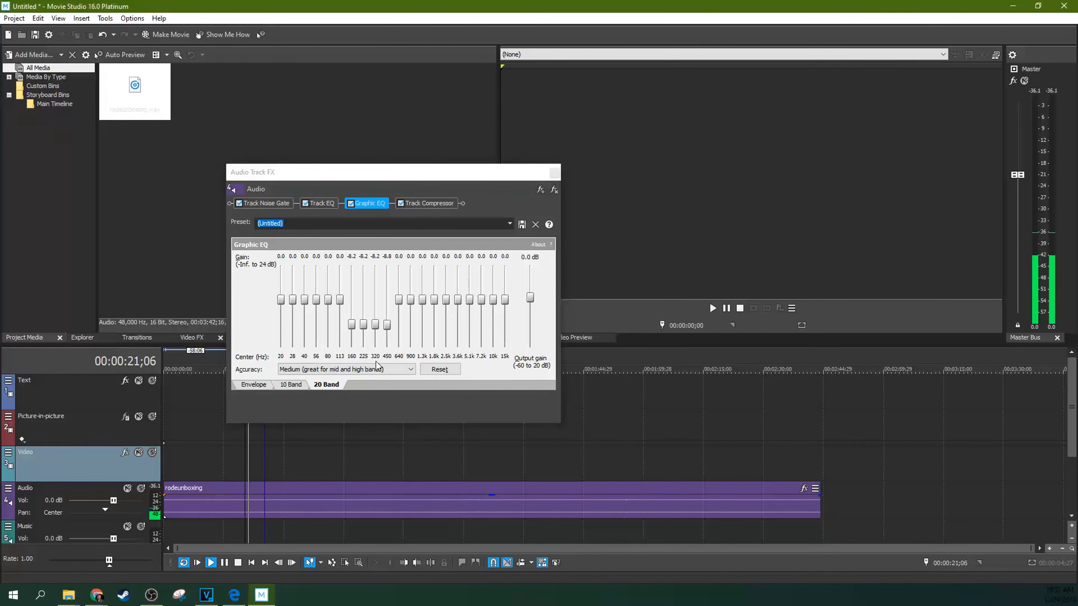
{"action": "key", "text": "space"}
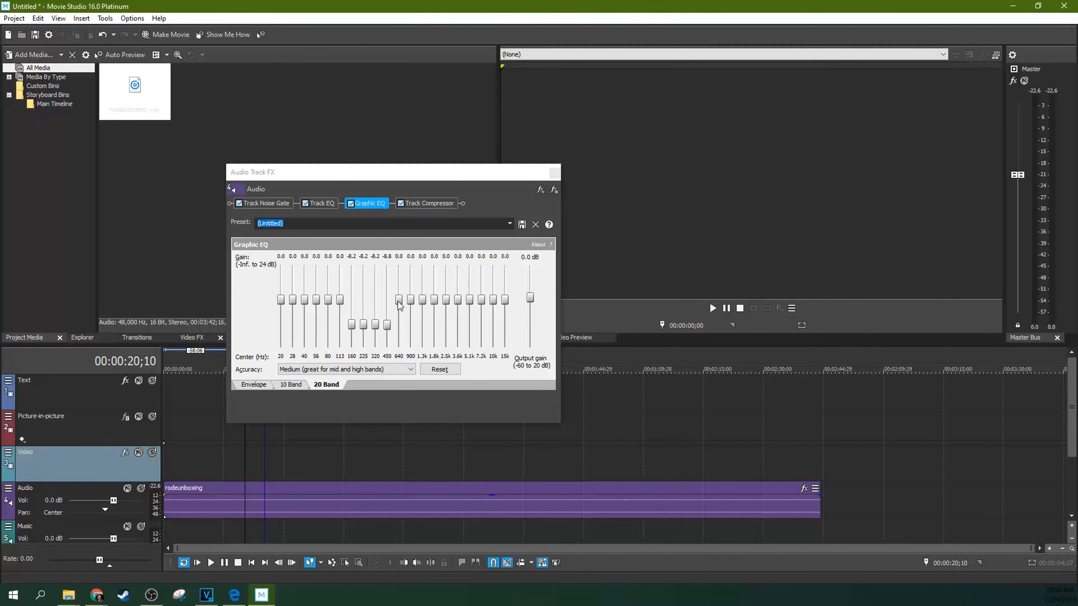
{"action": "left_click_drag", "start_coordinate": [399, 300], "coordinate": [397, 259]}
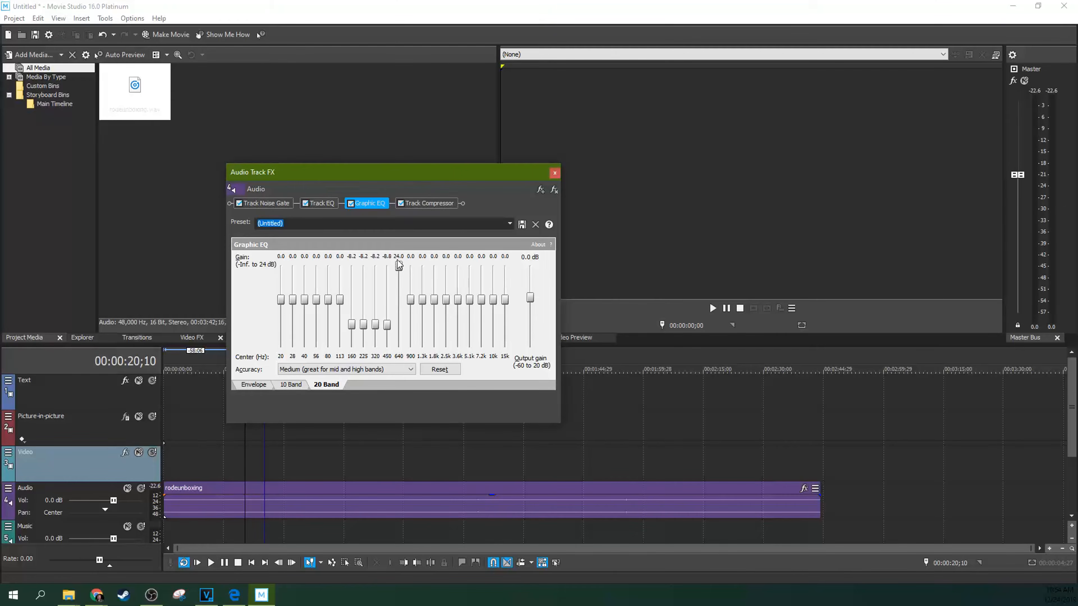
{"action": "left_click", "coordinate": [249, 450]}
{"action": "key", "text": "space"}
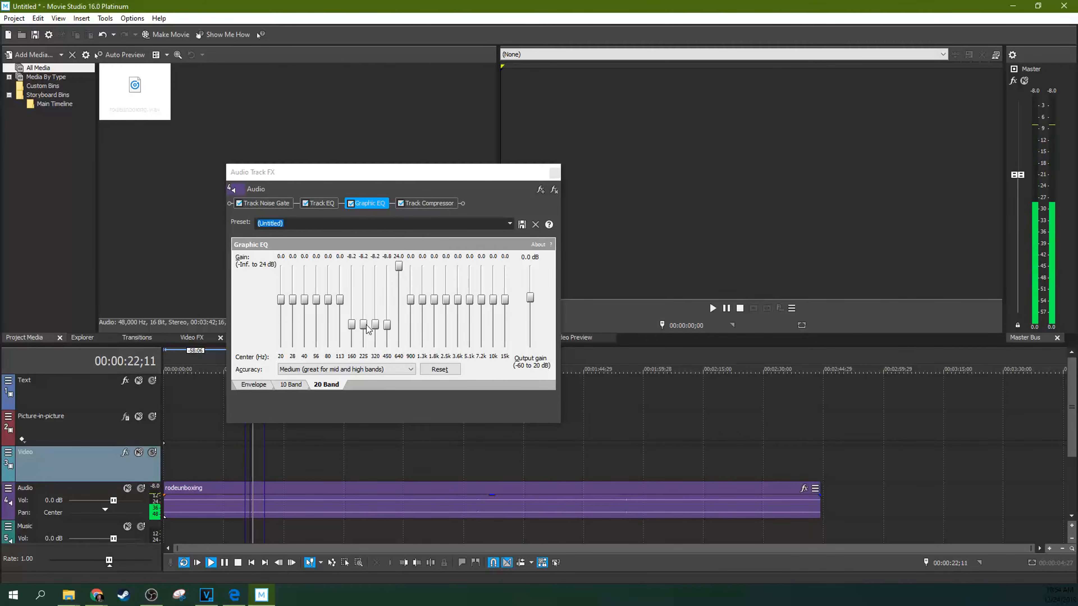
{"action": "key", "text": "space"}
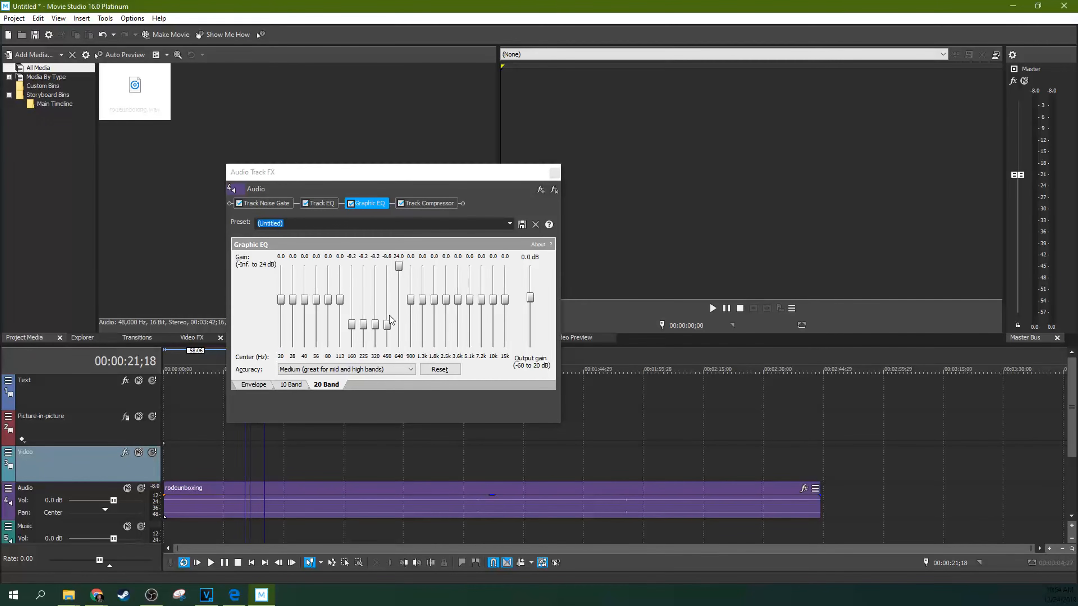
{"action": "double_click", "coordinate": [399, 266]}
{"action": "left_click_drag", "start_coordinate": [399, 298], "coordinate": [389, 326]}
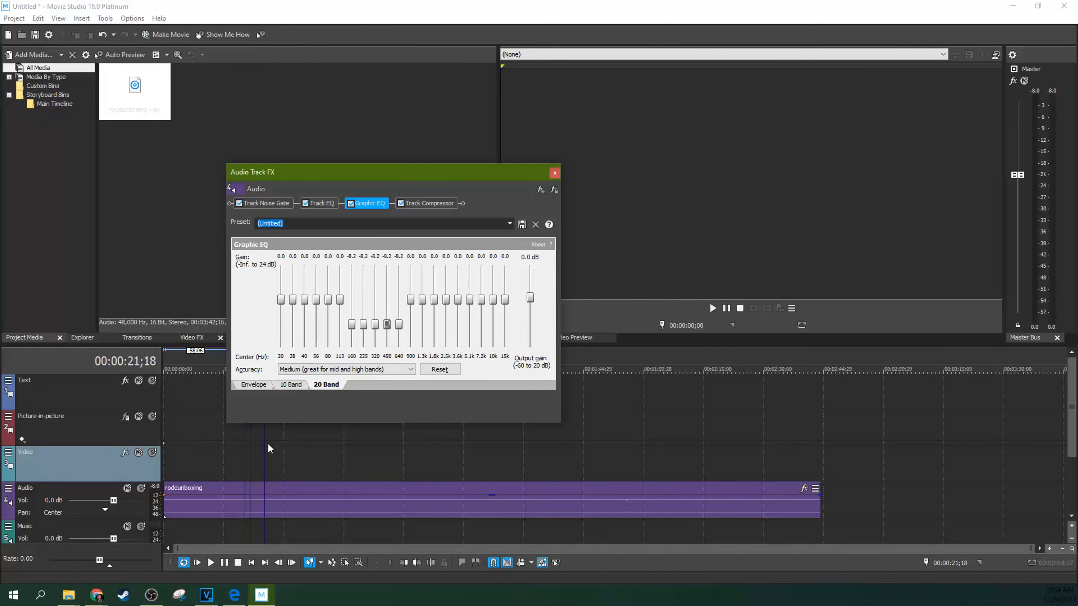
- Audition the loop with the 900 Hz band boosted to 24 dB and 21.1 dB, and cut that band to -7.6 dB
{"action": "left_click", "coordinate": [244, 451]}
{"action": "key", "text": "space"}
{"action": "left_click_drag", "start_coordinate": [411, 301], "coordinate": [412, 268]}
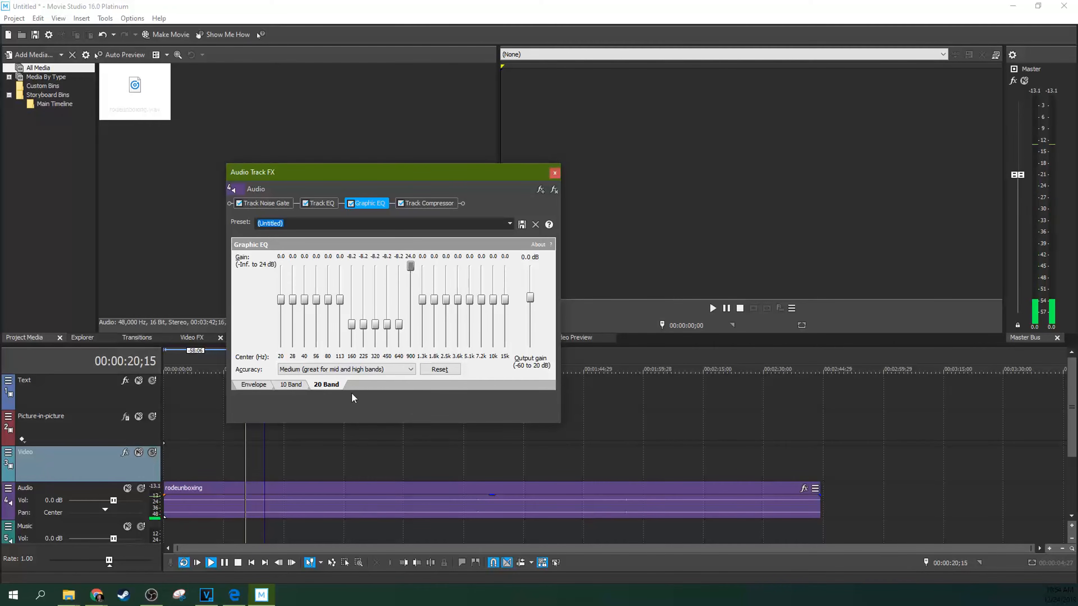
{"action": "left_click_drag", "start_coordinate": [411, 263], "coordinate": [407, 278]}
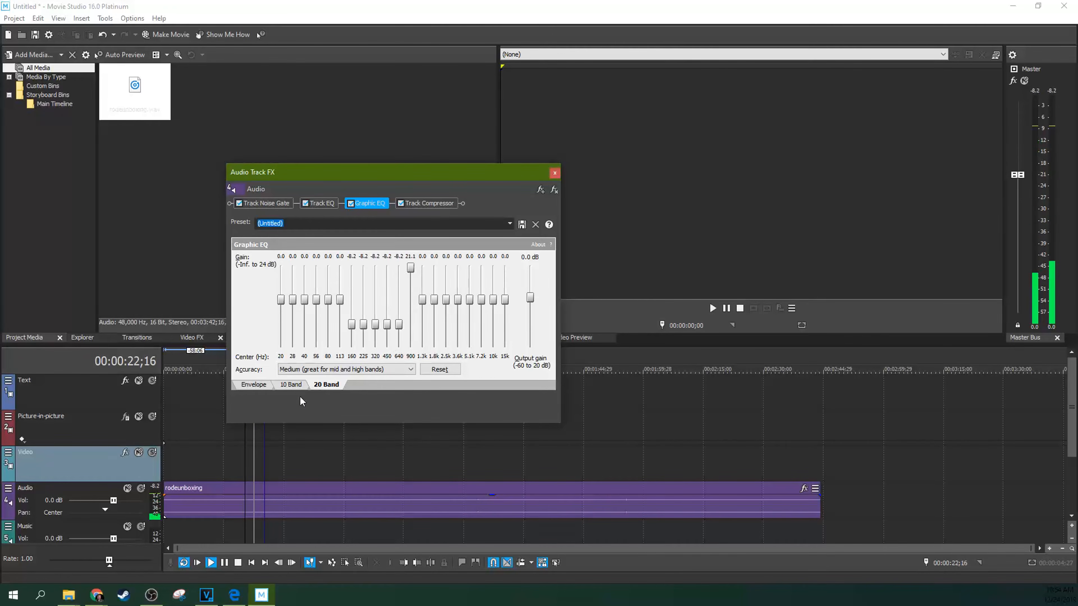
{"action": "left_click", "coordinate": [226, 563]}
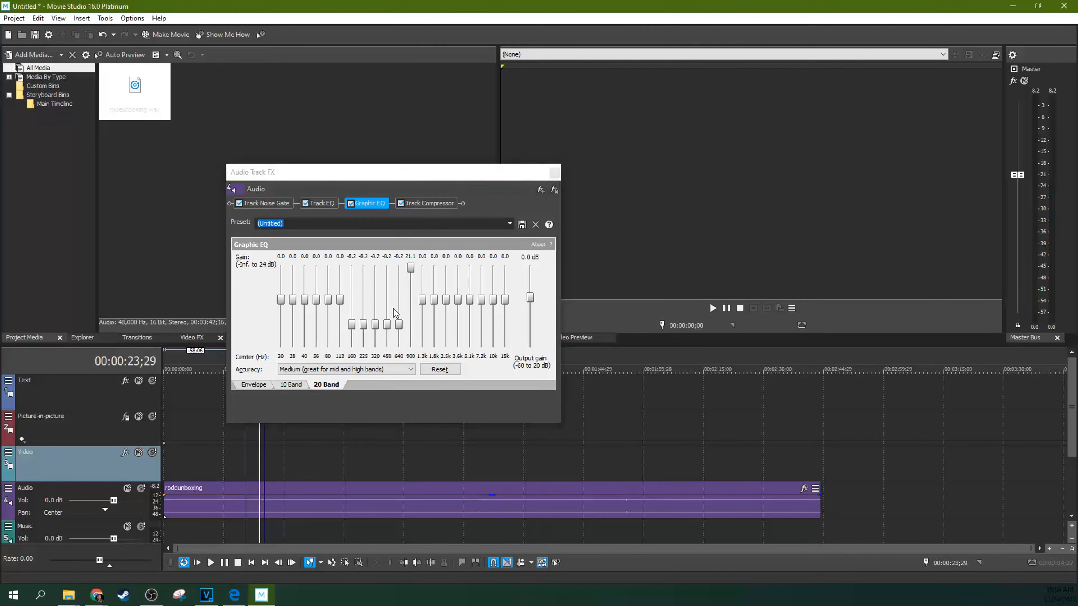
{"action": "double_click", "coordinate": [412, 272]}
{"action": "left_click_drag", "start_coordinate": [409, 301], "coordinate": [408, 329]}
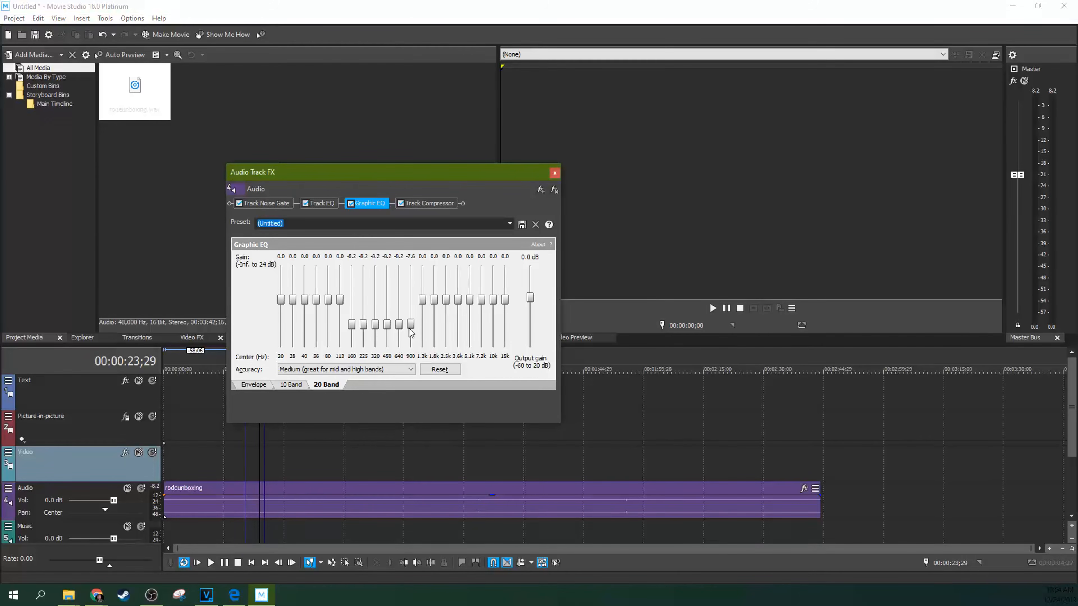
- Audition the loop with the 1.3 kHz band boosted to 24 dB, and cut that band to -5.9 dB
{"action": "left_click", "coordinate": [247, 457]}
{"action": "key", "text": "space"}
{"action": "left_click_drag", "start_coordinate": [422, 302], "coordinate": [424, 259]}
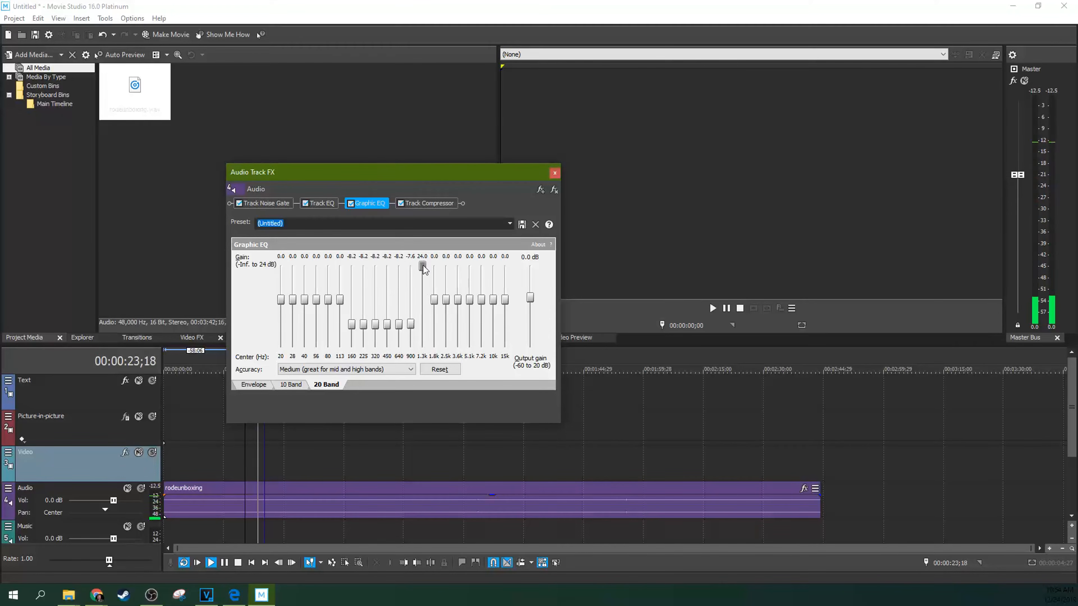
{"action": "left_click", "coordinate": [225, 562]}
{"action": "left_click_drag", "start_coordinate": [422, 266], "coordinate": [422, 282]}
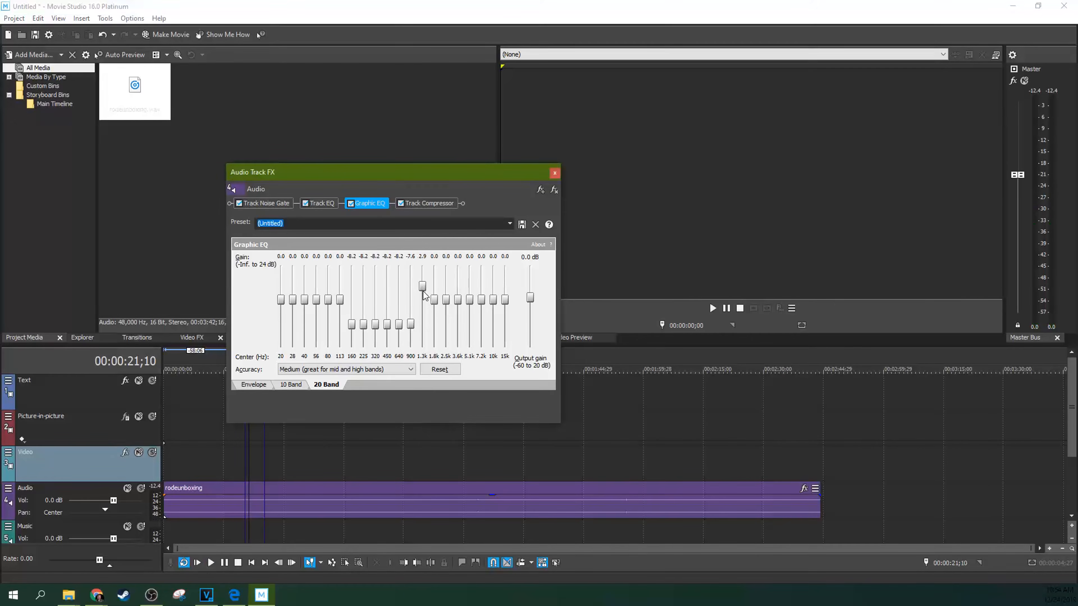
{"action": "left_click_drag", "start_coordinate": [426, 327], "coordinate": [427, 325]}
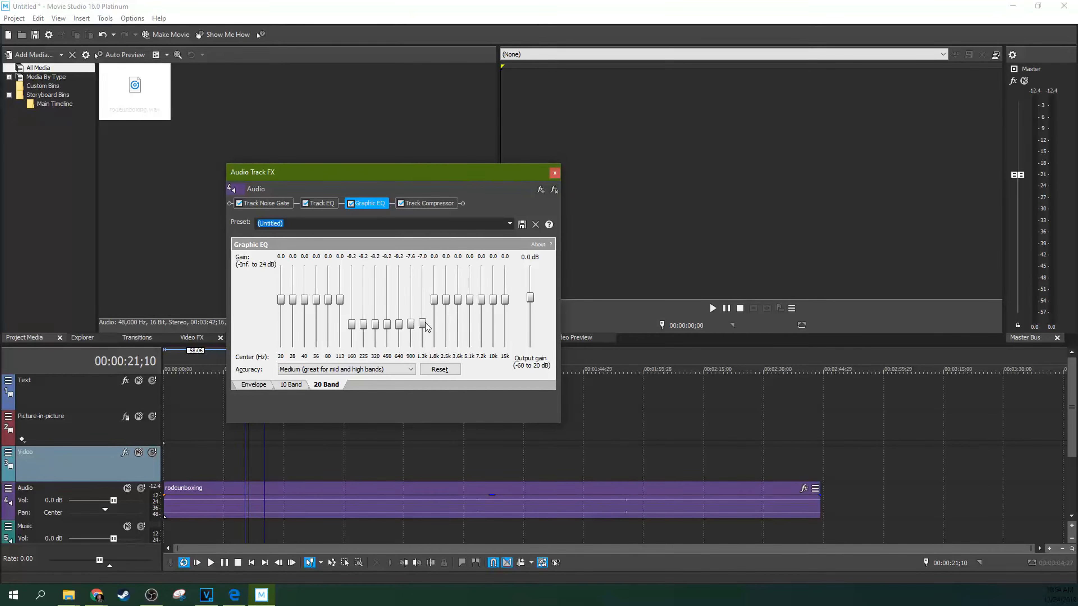
- Audition the loop with the 1.8 kHz band boosted to 24 dB, and reset that band to 0 dB
{"action": "left_click", "coordinate": [244, 471]}
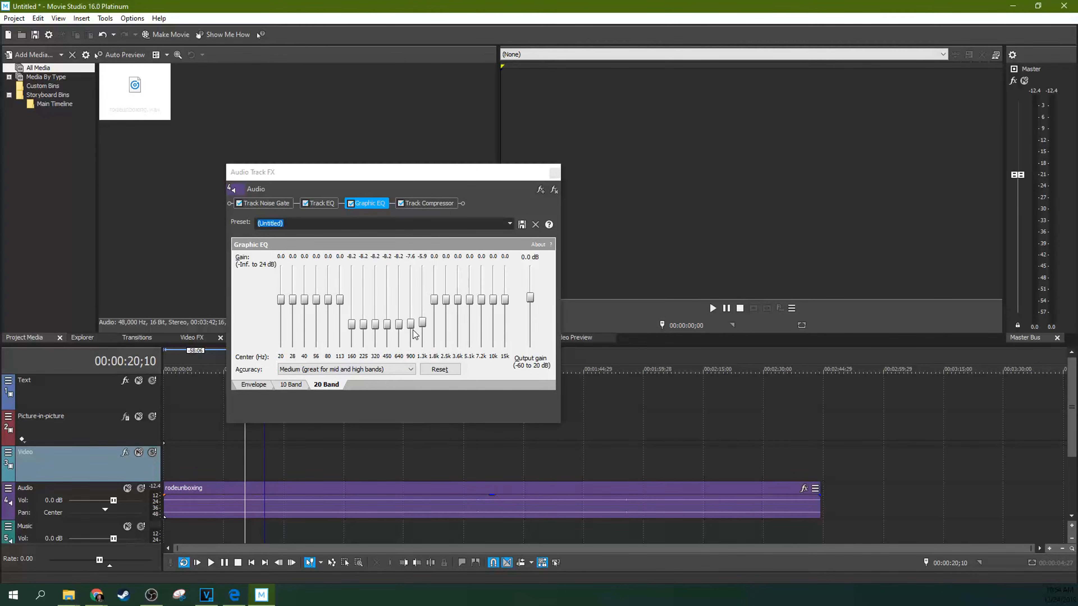
{"action": "key", "text": "space"}
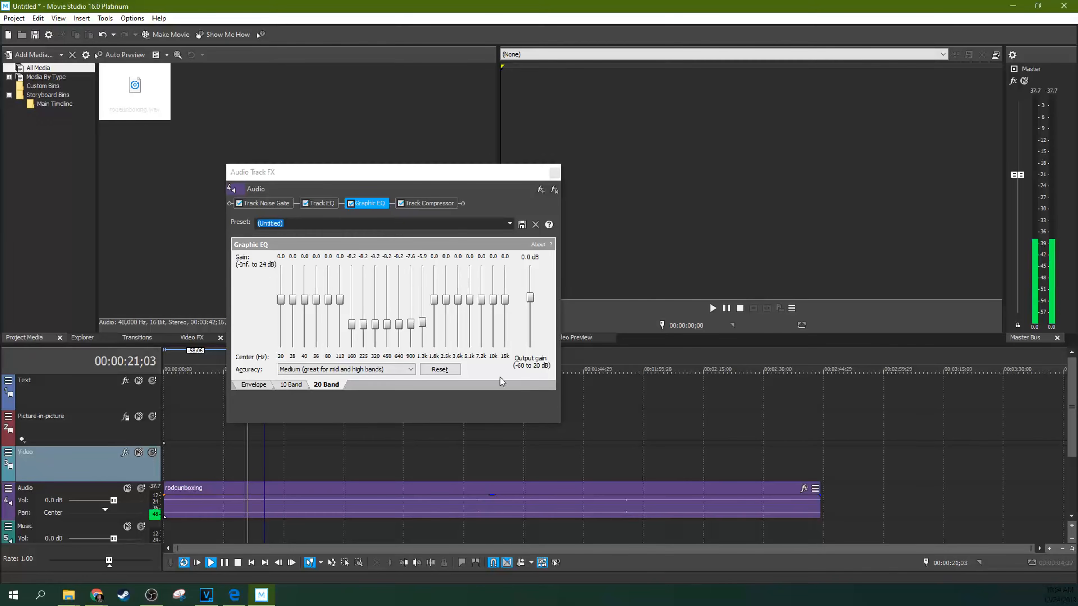
{"action": "left_click_drag", "start_coordinate": [434, 304], "coordinate": [436, 258]}
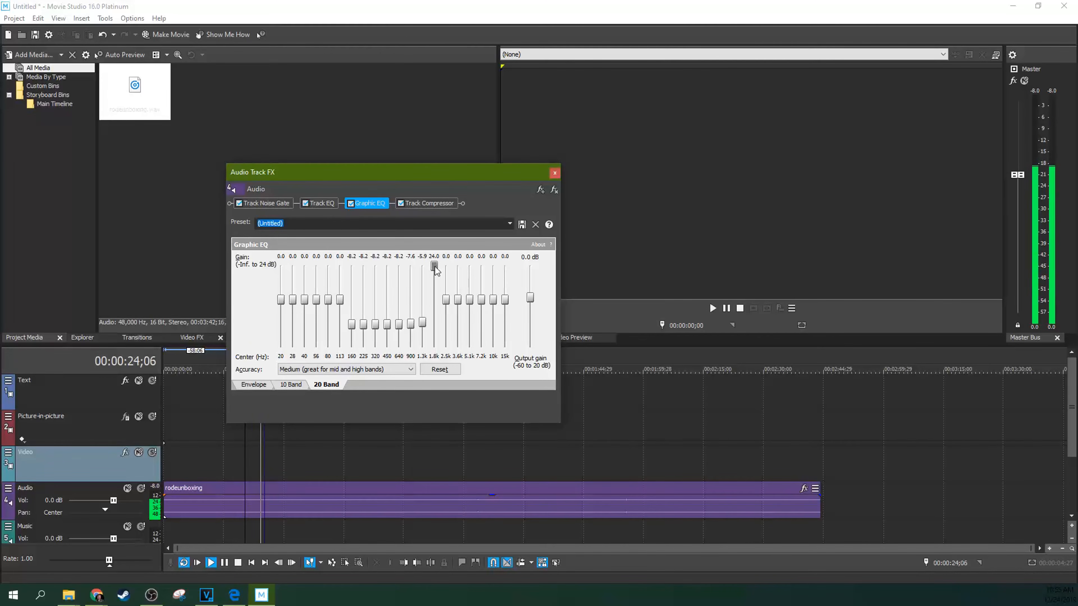
{"action": "left_click", "coordinate": [223, 562]}
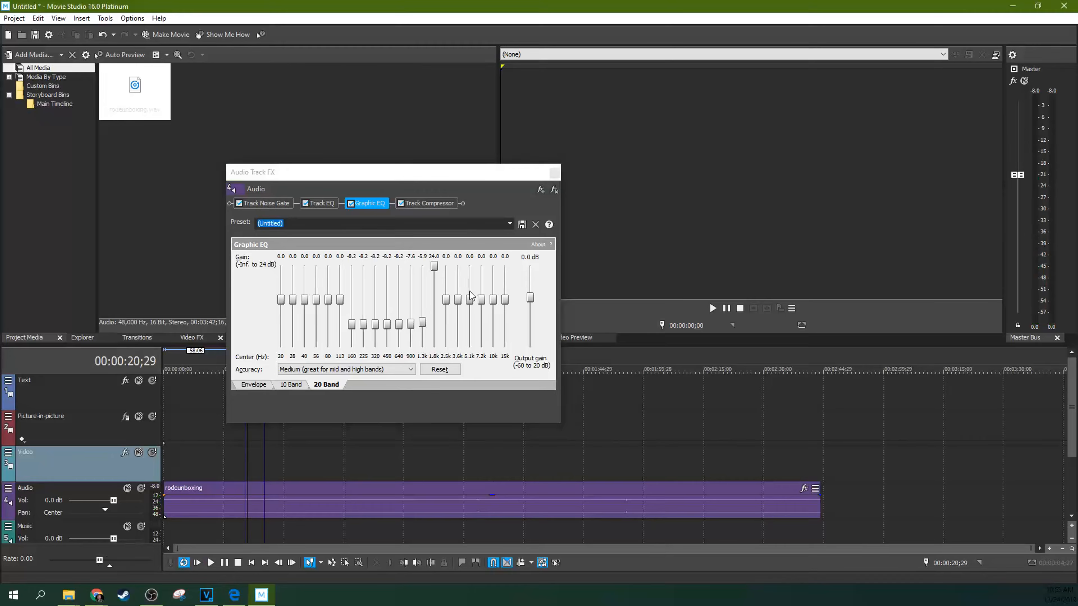
{"action": "left_click", "coordinate": [436, 266]}
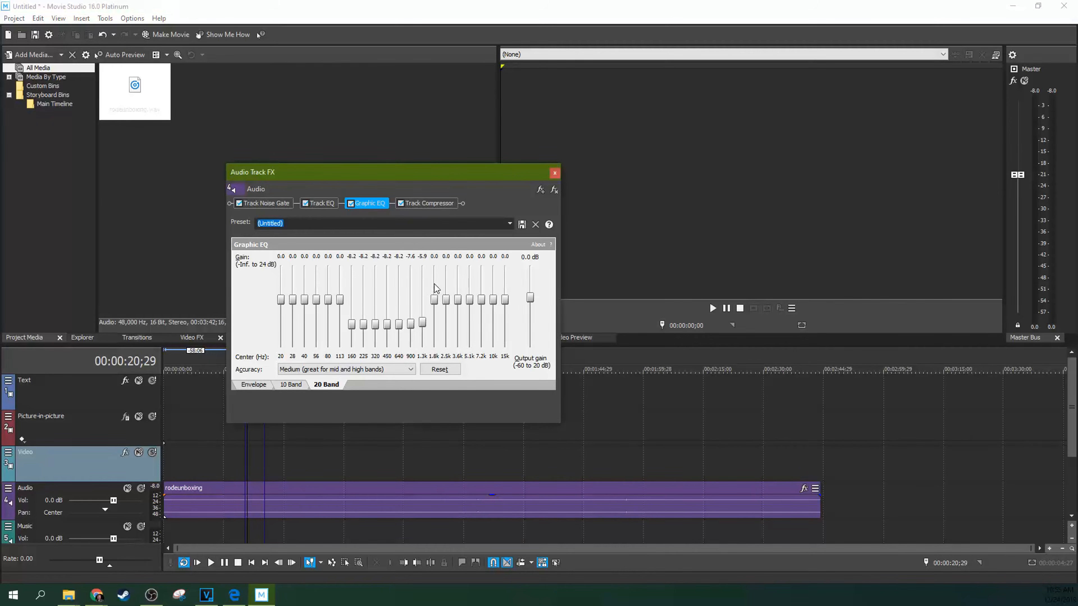
- Audition the loop with the 640 Hz band boosted to 24 dB, and reset that band to 0 dB
{"action": "mouse_move", "coordinate": [434, 281]}
{"action": "left_mouse_down"}
{"action": "mouse_move", "coordinate": [433, 297]}
{"action": "mouse_move", "coordinate": [433, 261]}
{"action": "mouse_move", "coordinate": [433, 301]}
{"action": "left_mouse_up"}
{"action": "left_click", "coordinate": [398, 326]}
{"action": "left_click", "coordinate": [247, 457]}
{"action": "key", "text": "space"}
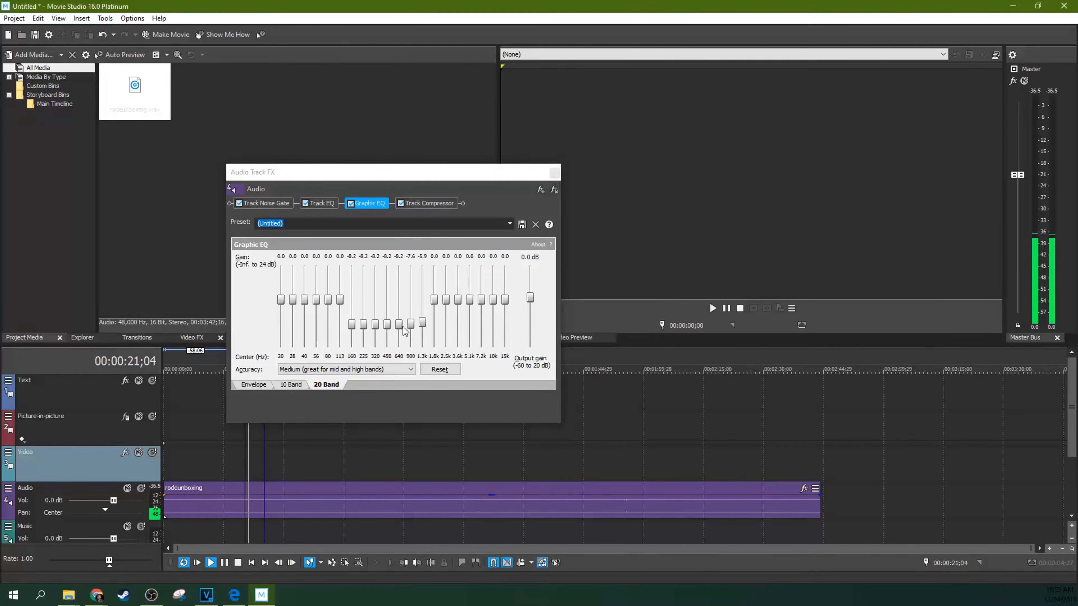
{"action": "left_click_drag", "start_coordinate": [401, 327], "coordinate": [399, 262]}
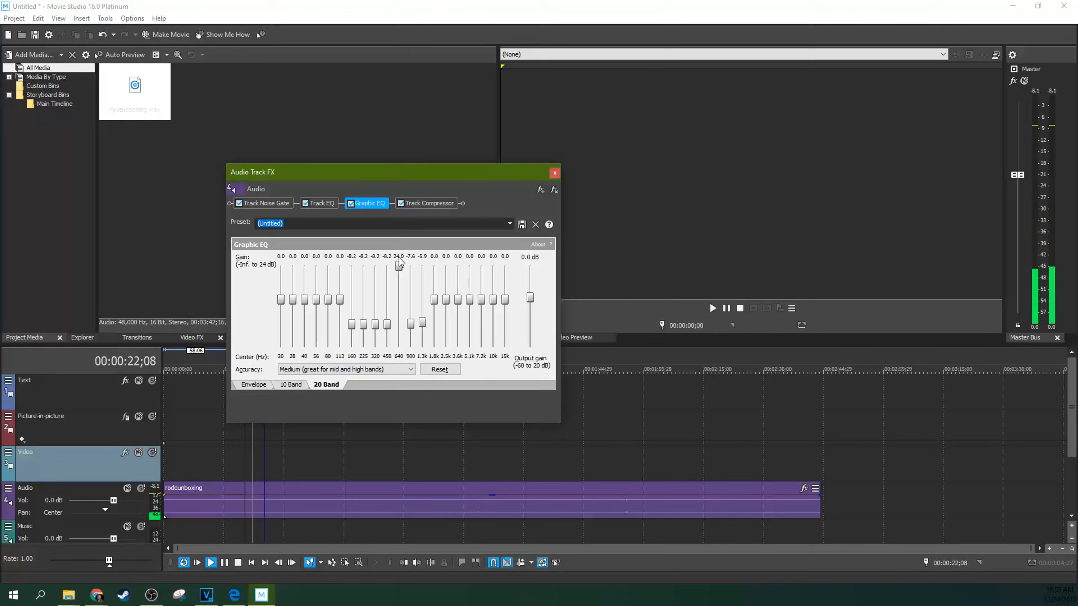
{"action": "left_click", "coordinate": [225, 562]}
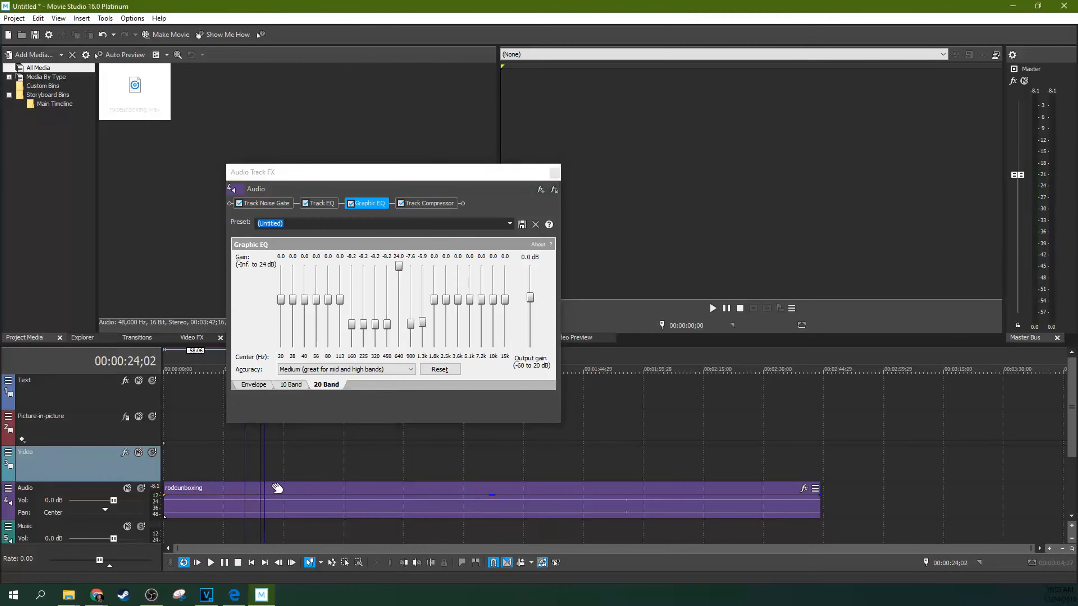
{"action": "left_click", "coordinate": [400, 268]}
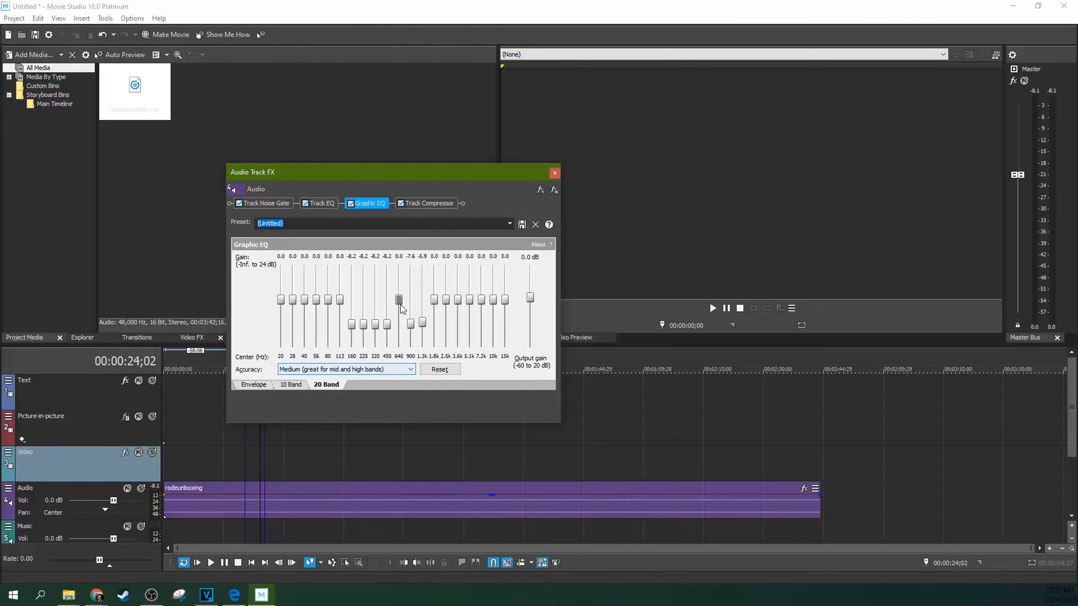
- Play back the loop to hear the voice with the current Graphic EQ settings
{"action": "left_click", "coordinate": [242, 477]}
{"action": "key", "text": "space"}
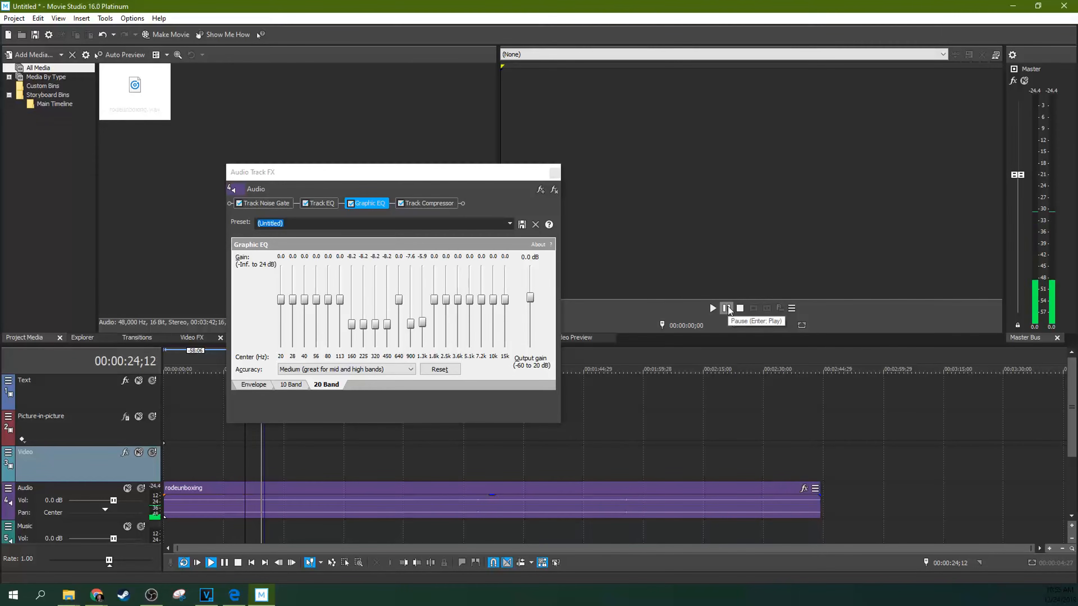
{"action": "left_click", "coordinate": [224, 564]}
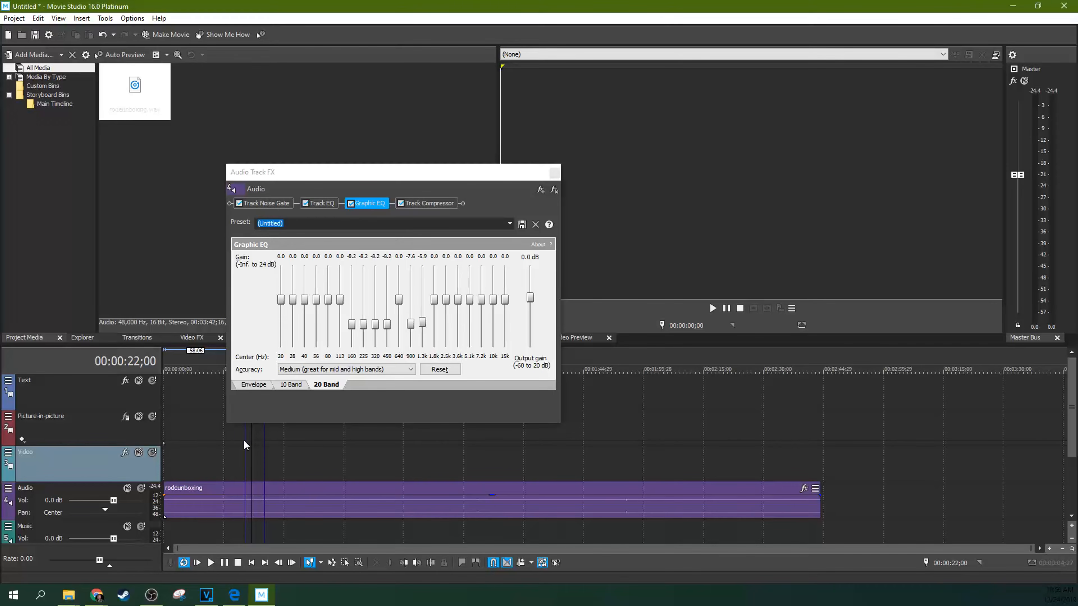
{"action": "left_click", "coordinate": [246, 449]}
{"action": "scroll", "coordinate": [278, 447], "scroll_direction": "up", "scroll_amount": 3}
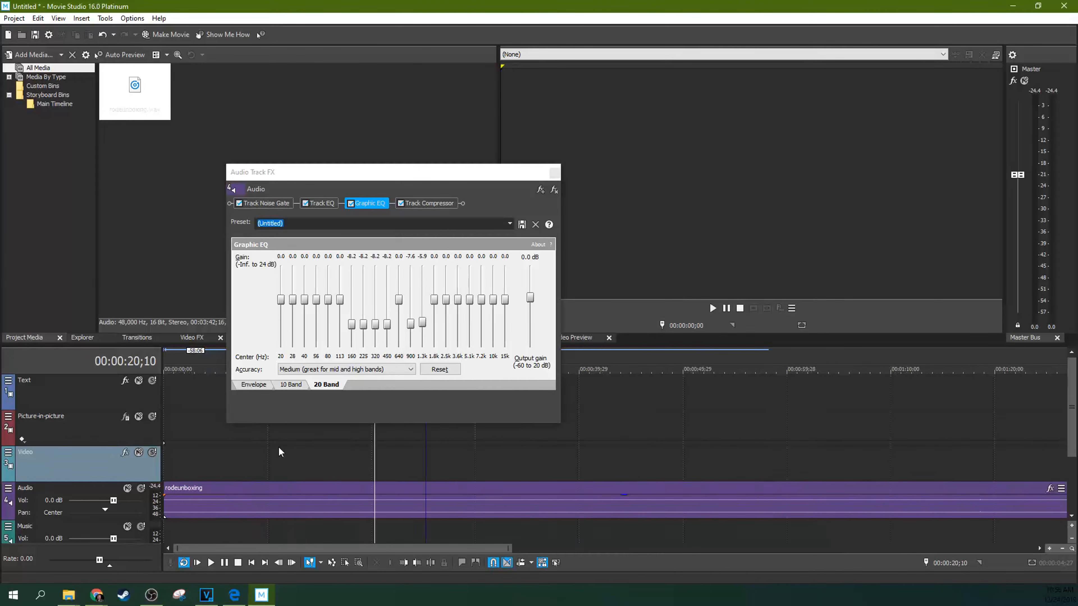
{"action": "scroll", "coordinate": [314, 448], "scroll_direction": "down", "scroll_amount": 1}
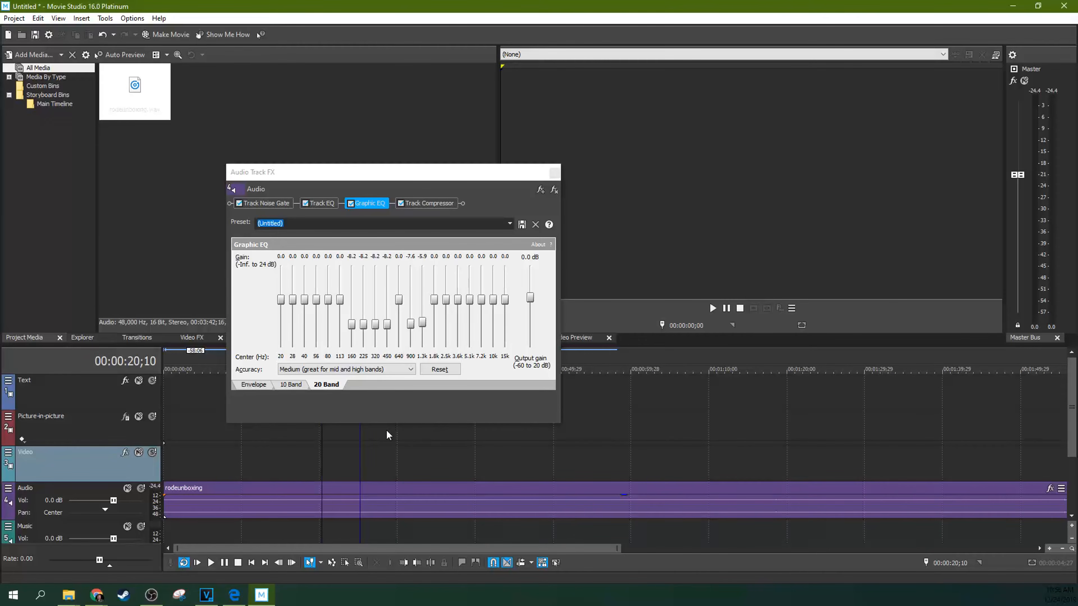
{"action": "key", "text": "space"}
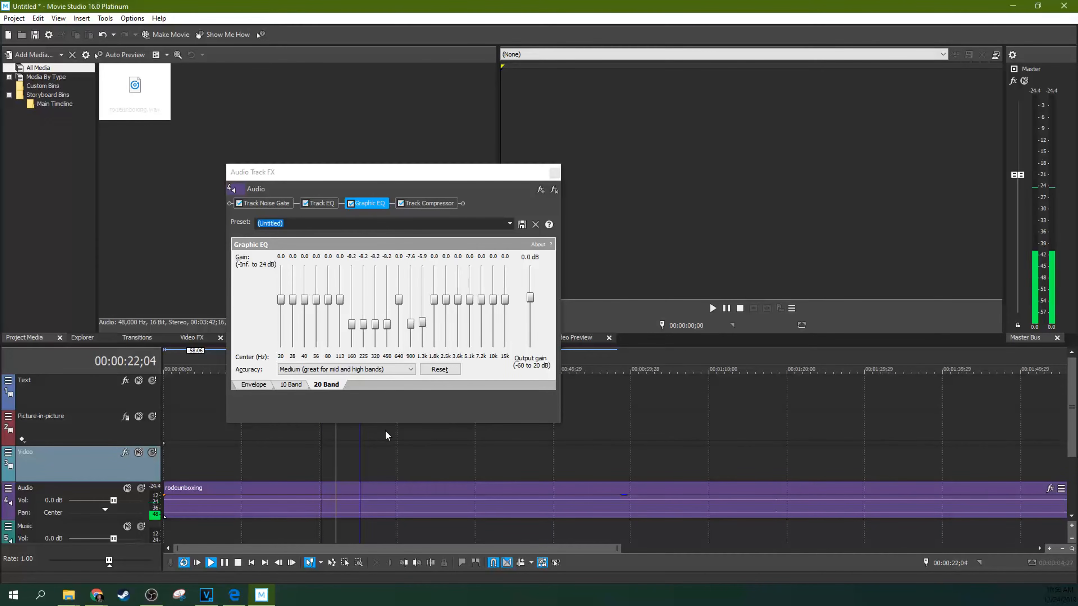
{"action": "key", "text": "space"}
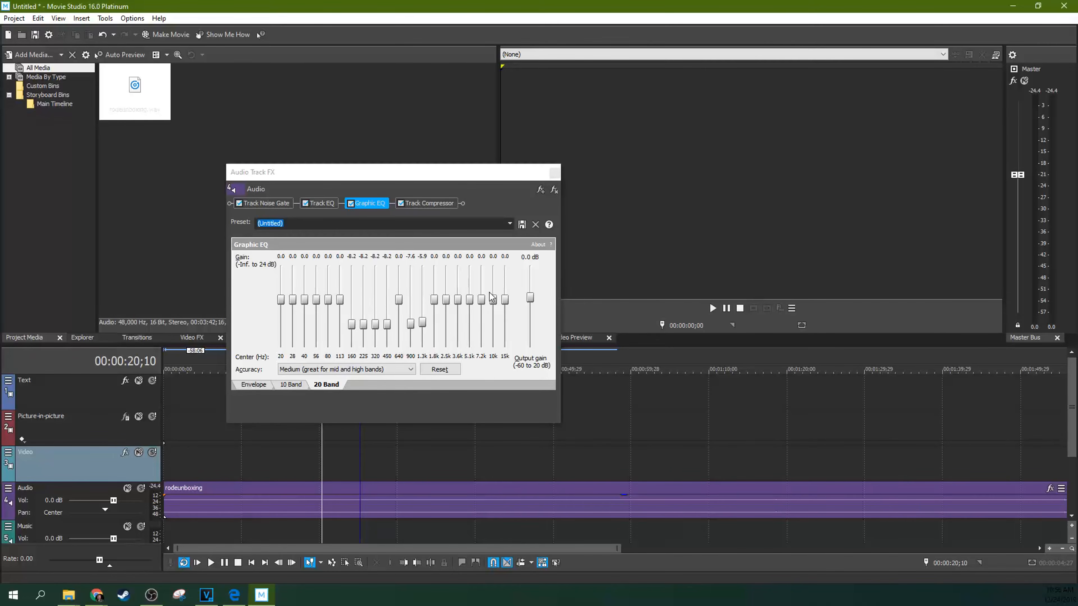
- Raise the Graphic EQ output gain to 2.9 dB and audition the recording from before the loop
{"action": "left_click_drag", "start_coordinate": [530, 298], "coordinate": [532, 287]}
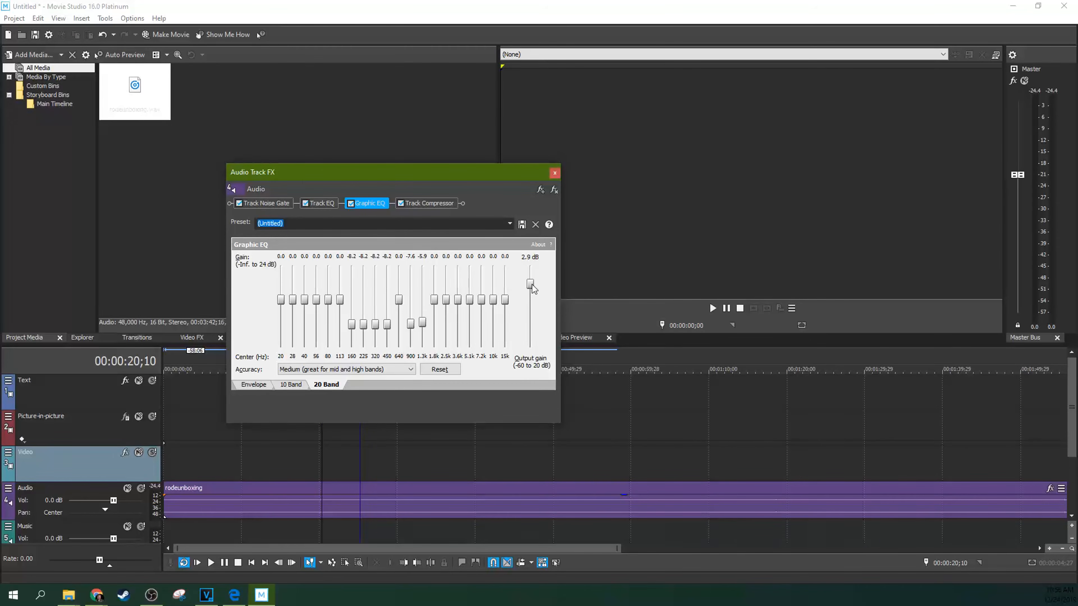
{"action": "left_click", "coordinate": [269, 474]}
{"action": "key", "text": "space"}
{"action": "key", "text": "space"}
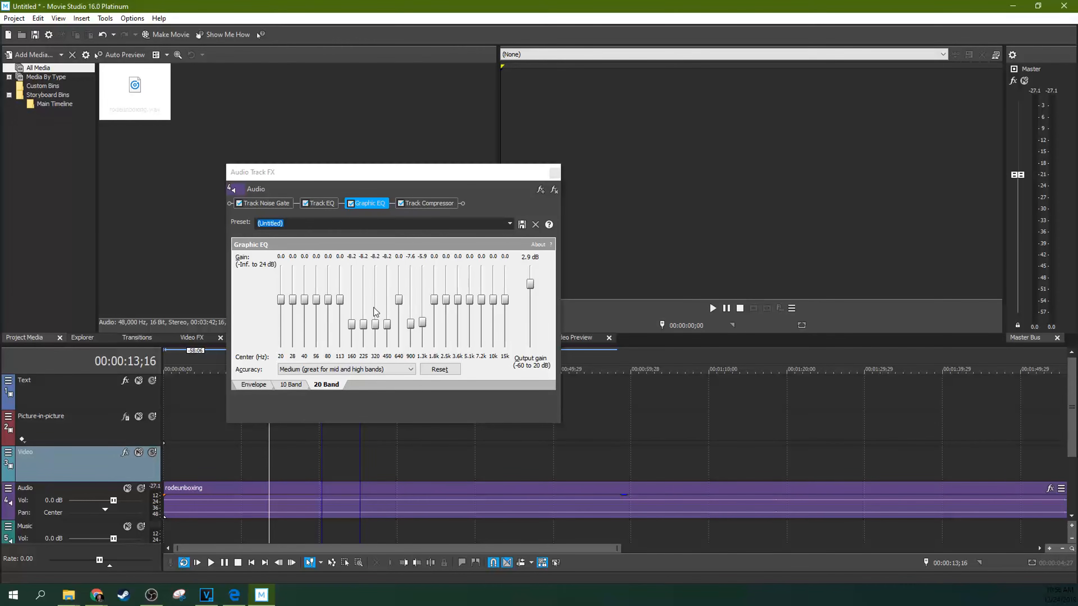
- Roll off the low end by setting 20 Hz to -Inf, 28 Hz to -16.8 dB, 40 Hz to -4.1 dB and 56 Hz to -1.8 dB
{"action": "left_click_drag", "start_coordinate": [280, 302], "coordinate": [282, 350]}
{"action": "mouse_move", "coordinate": [294, 300]}
{"action": "left_mouse_down"}
{"action": "mouse_move", "coordinate": [293, 345]}
{"action": "mouse_move", "coordinate": [294, 330]}
{"action": "mouse_move", "coordinate": [319, 316]}
{"action": "left_mouse_up"}
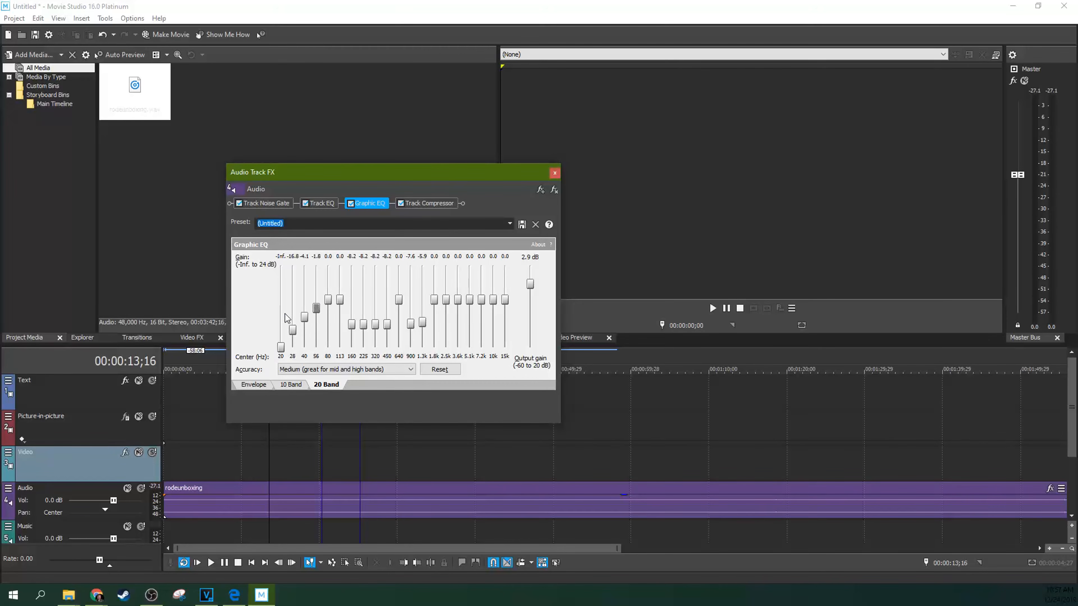
- Roll off the high end: 15 kHz to -Inf, 10 kHz to -29.0 dB, 7.2 kHz to -4.5 dB and 5.1 kHz to -1.6 dB
{"action": "left_click_drag", "start_coordinate": [505, 300], "coordinate": [482, 308]}
{"action": "left_click", "coordinate": [493, 335]}
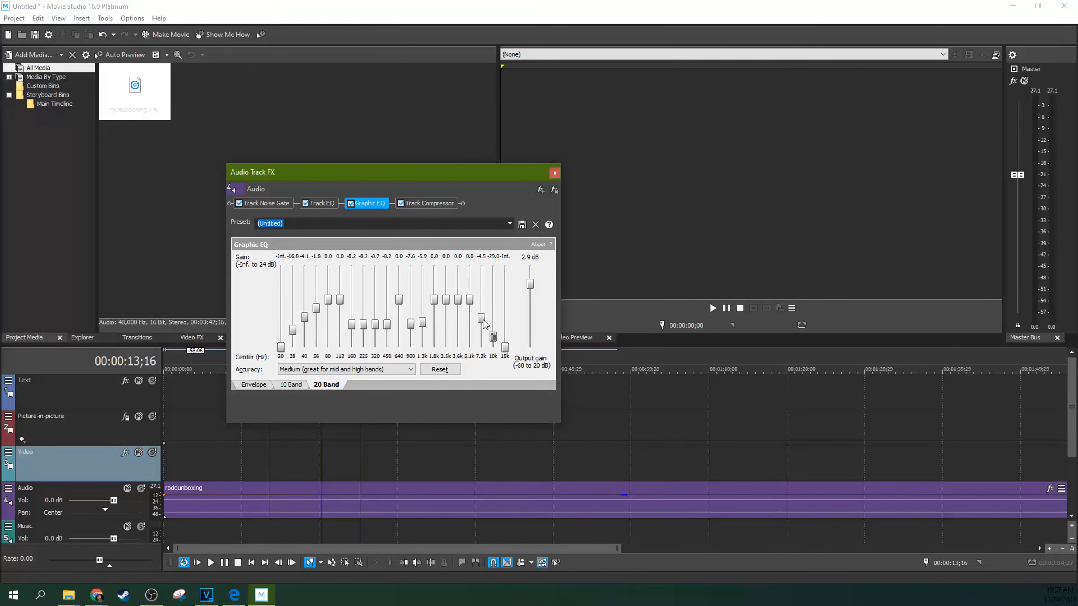
{"action": "left_click_drag", "start_coordinate": [469, 301], "coordinate": [468, 306]}
- Play the loop from its start to hear the voice with both frequency ends rolled off
{"action": "left_click", "coordinate": [189, 471]}
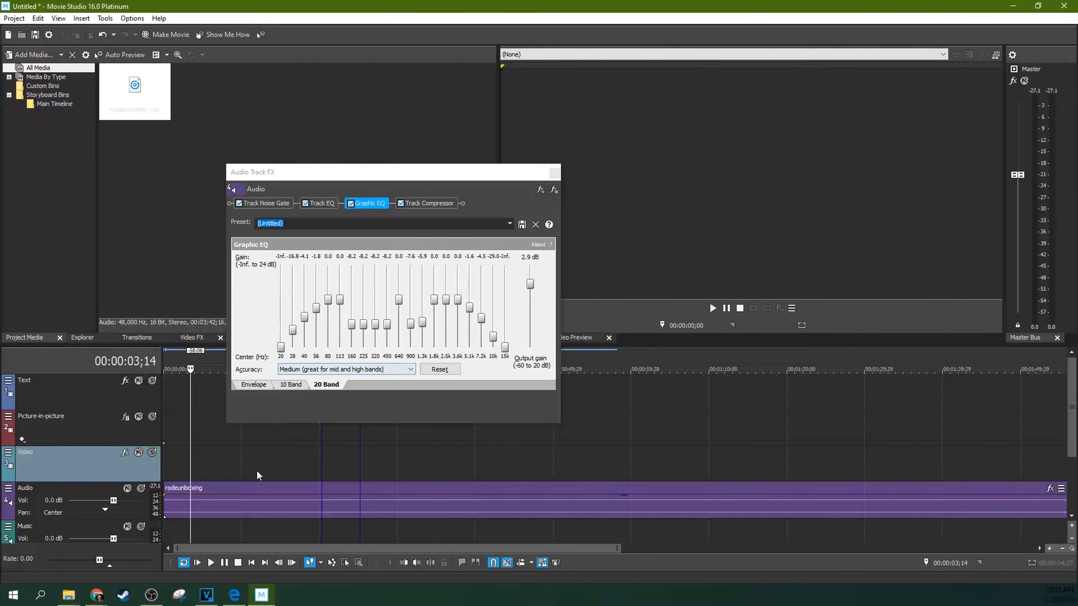
{"action": "left_click", "coordinate": [185, 470]}
{"action": "left_click", "coordinate": [213, 470]}
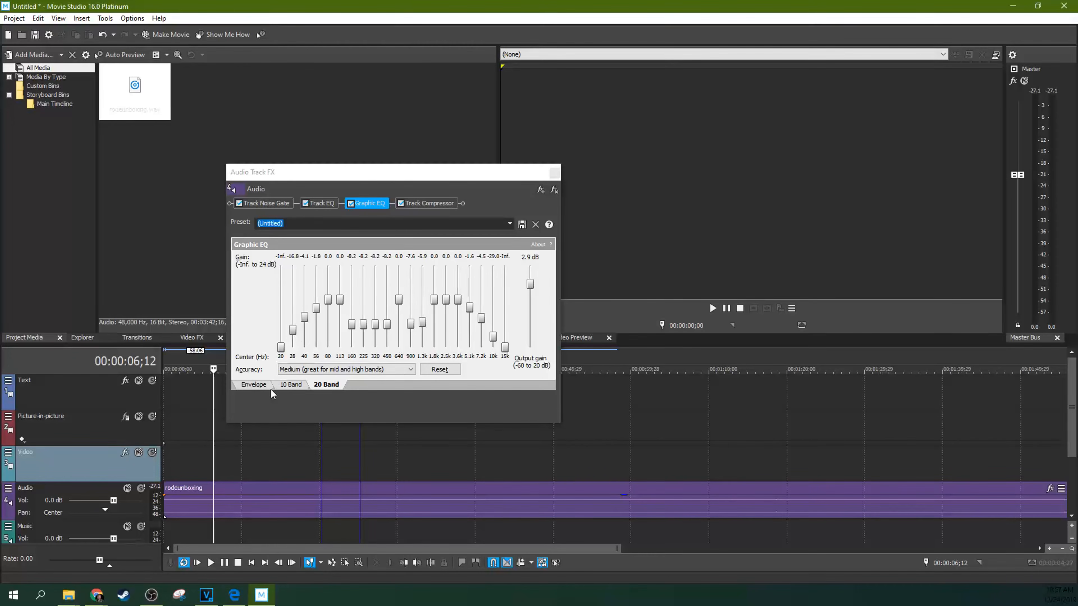
{"action": "left_click", "coordinate": [206, 454]}
{"action": "left_click", "coordinate": [322, 458]}
{"action": "key", "text": "space"}
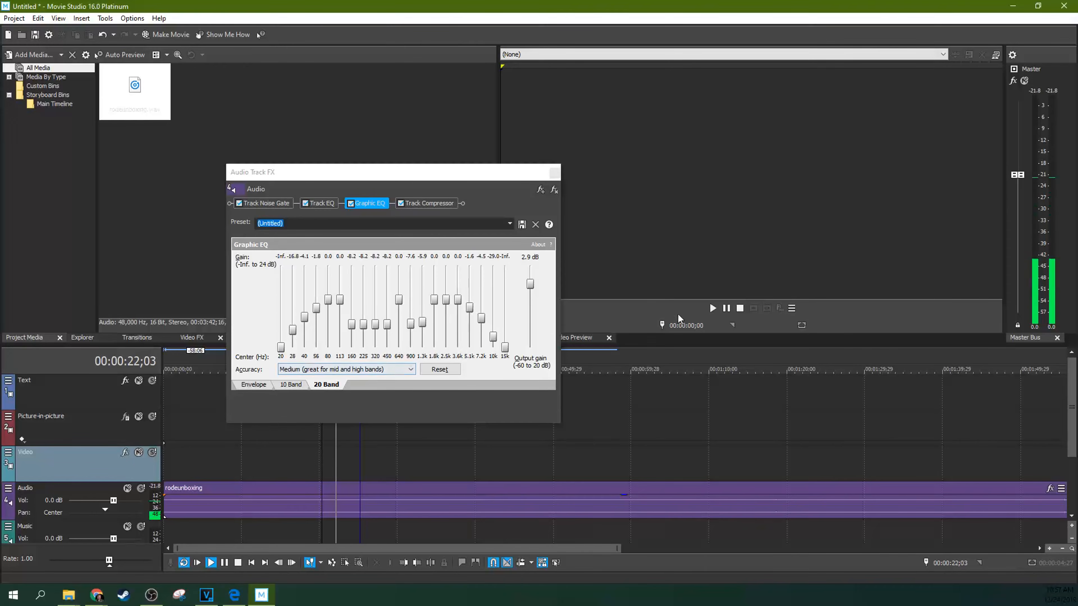
{"action": "left_click", "coordinate": [224, 563]}
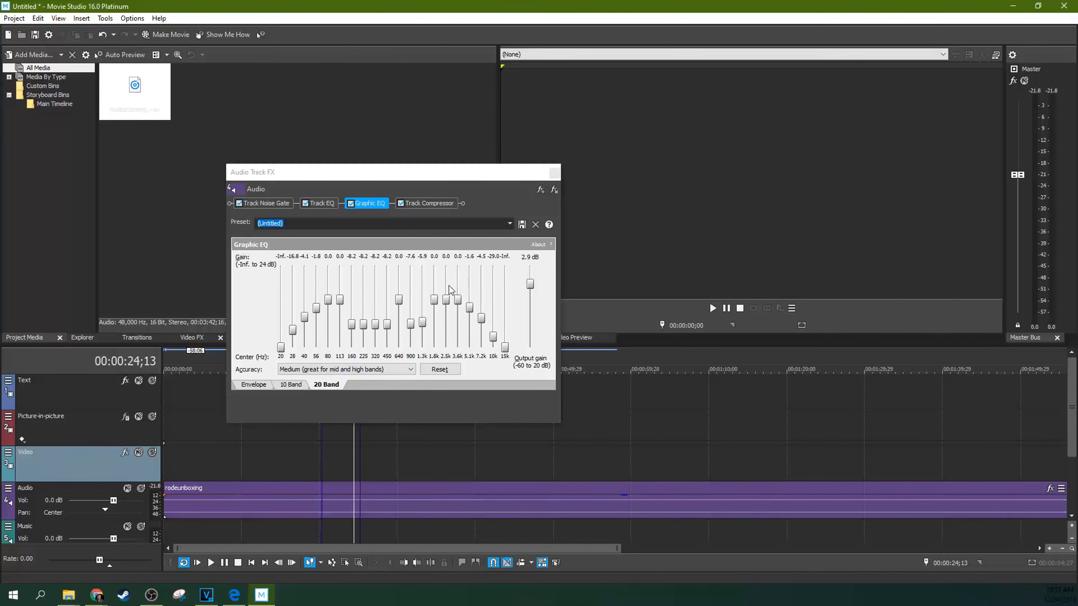
- Play two passages near the beginning of the recording and check the equalised voice's level on the master meter
{"action": "left_click", "coordinate": [199, 471]}
{"action": "key", "text": "space"}
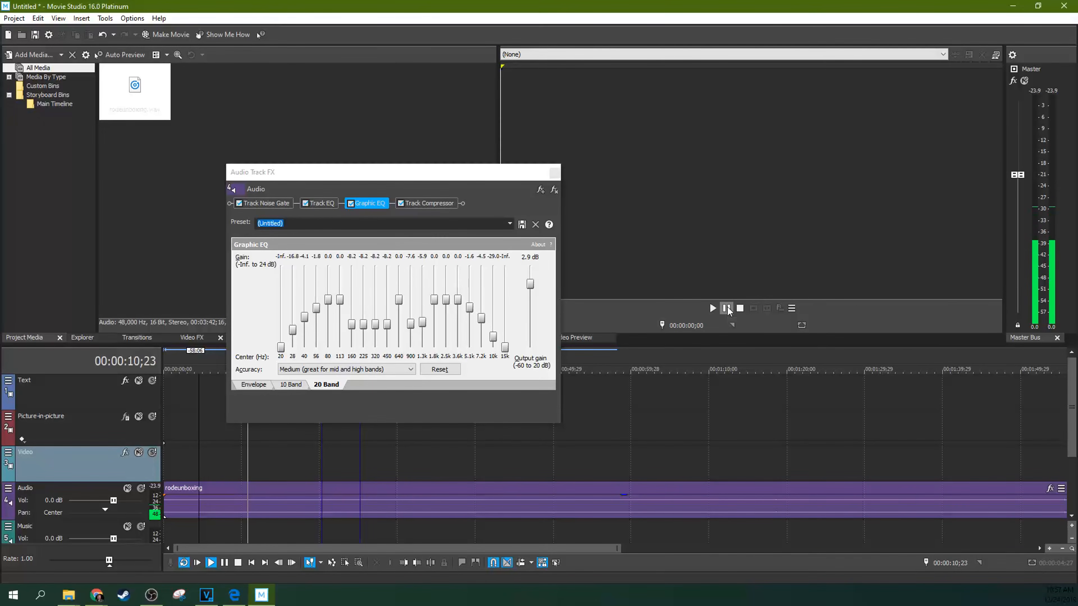
{"action": "key", "text": "Return"}
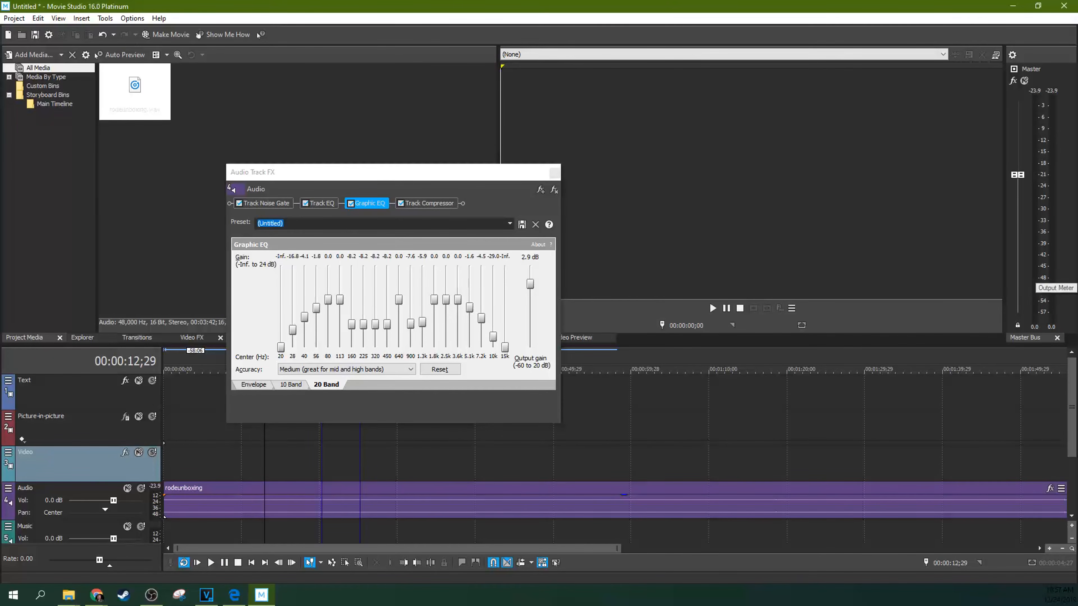
{"action": "left_click", "coordinate": [204, 458]}
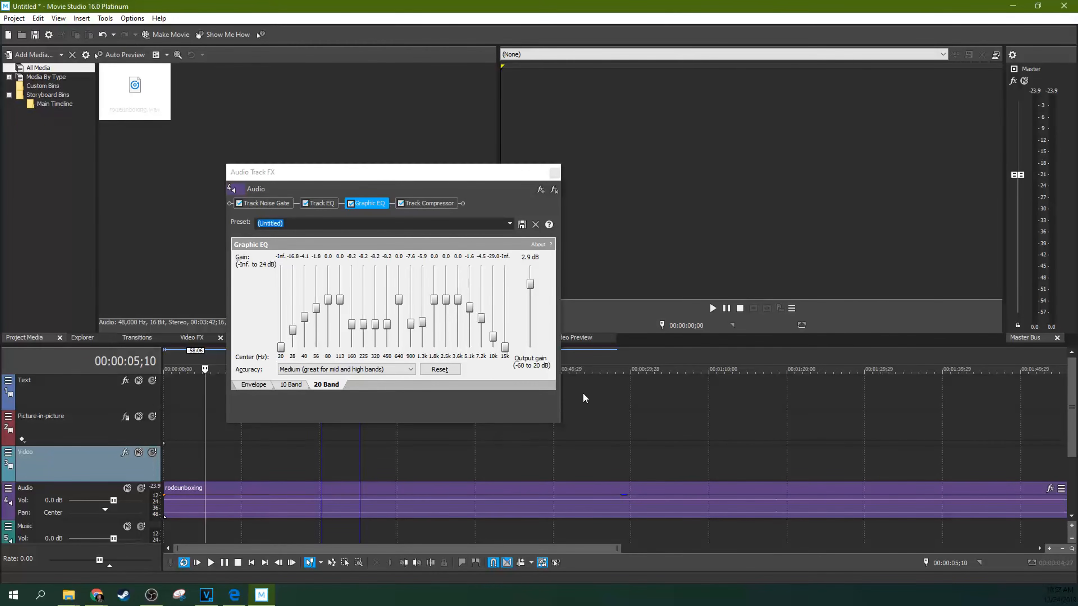
{"action": "key", "text": "space"}
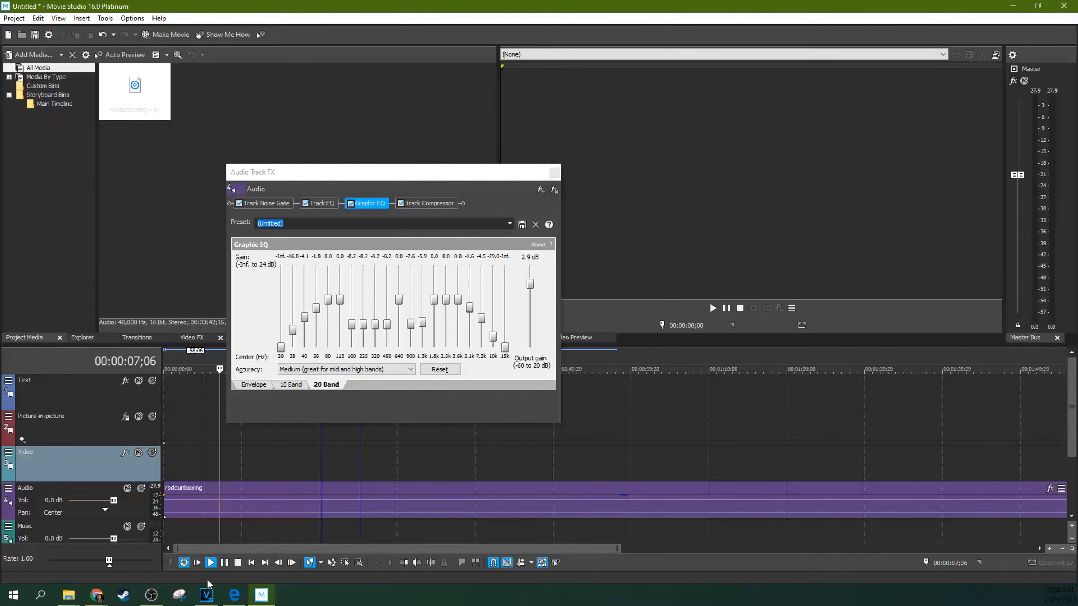
{"action": "left_click", "coordinate": [224, 564]}
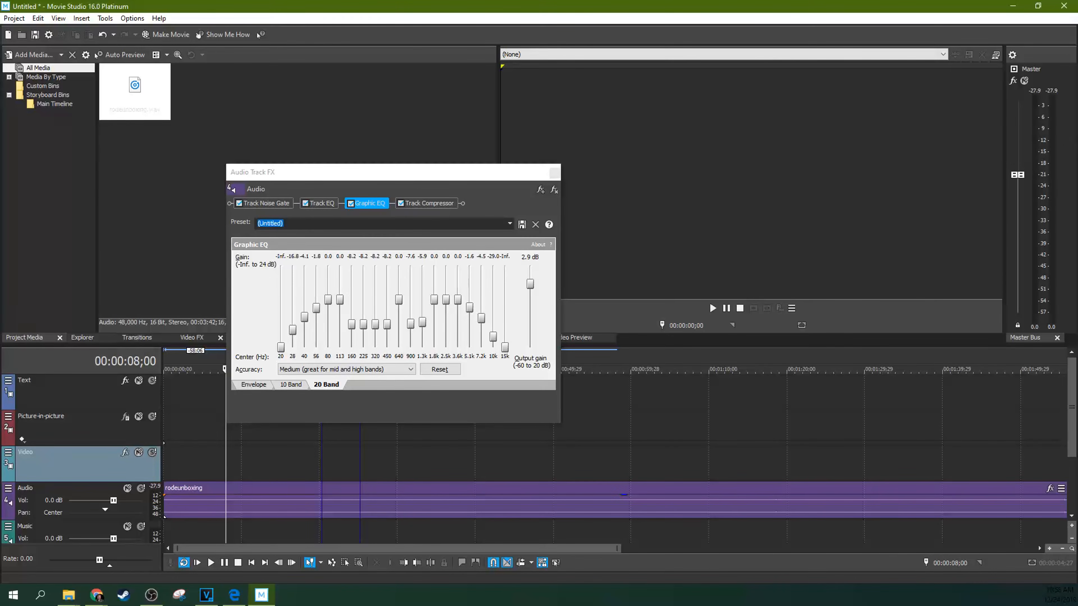
- Raise the Audio track volume to 12.0 dB during playback and check the level on the master meter
{"action": "left_click", "coordinate": [215, 448]}
{"action": "left_click", "coordinate": [221, 457]}
{"action": "key", "text": "space"}
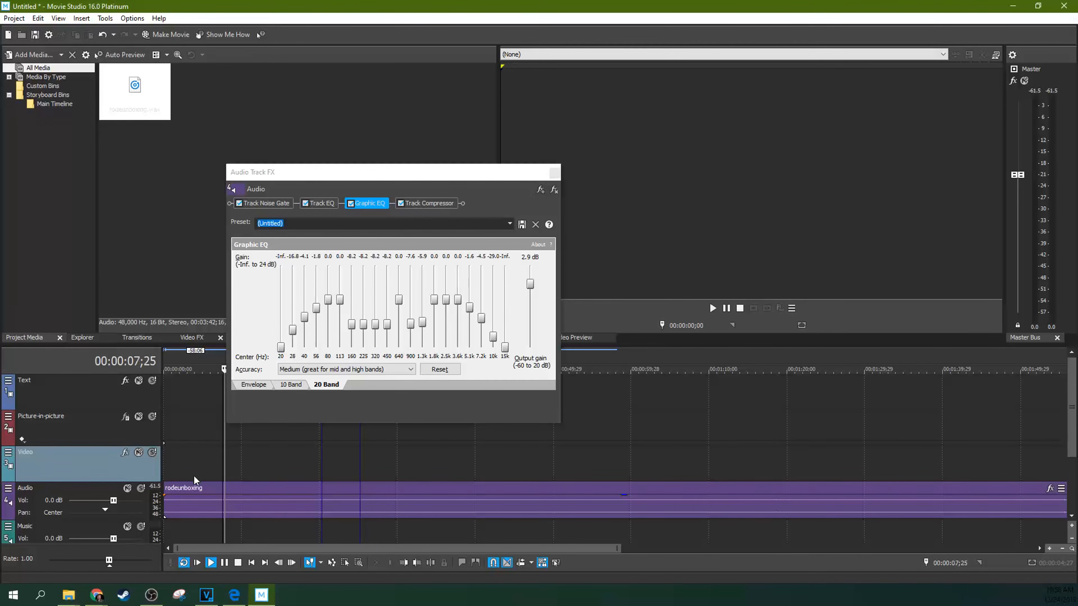
{"action": "left_click_drag", "start_coordinate": [113, 500], "coordinate": [362, 488]}
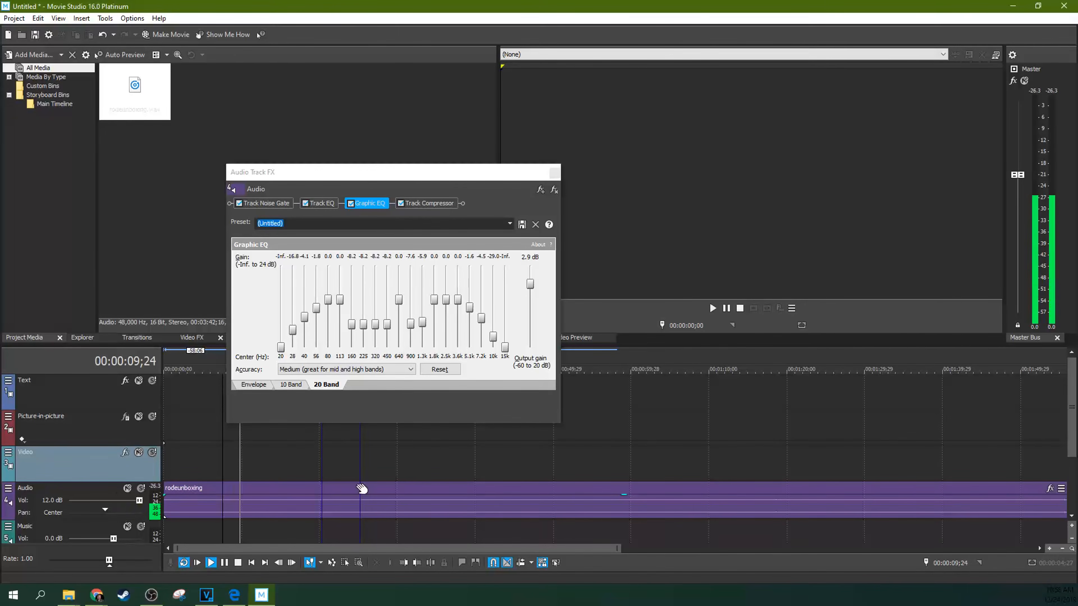
{"action": "left_click", "coordinate": [223, 563]}
{"action": "left_click", "coordinate": [211, 562]}
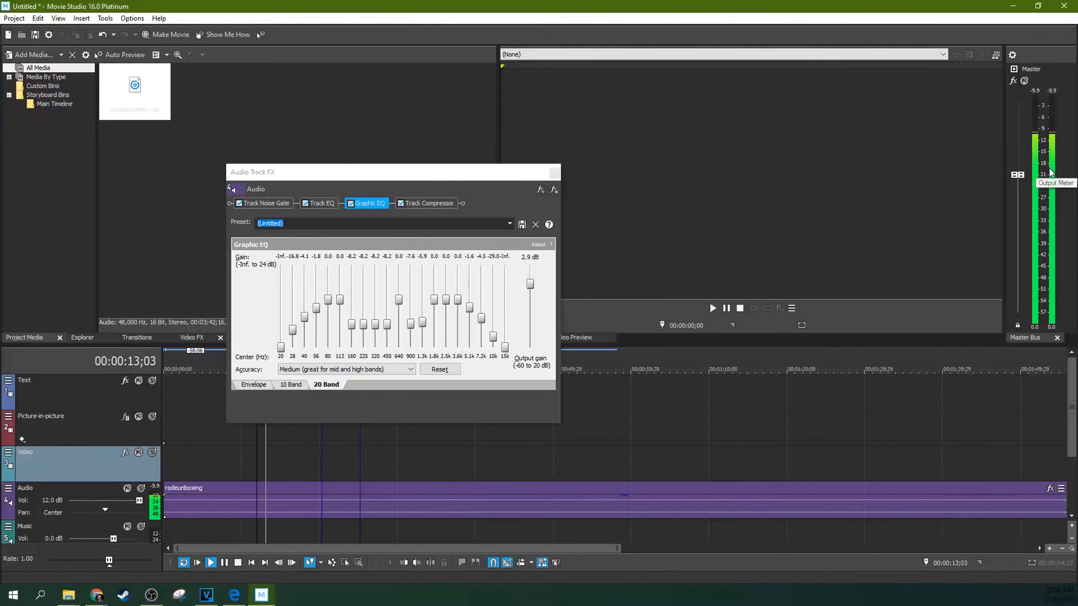
{"action": "left_click", "coordinate": [225, 563]}
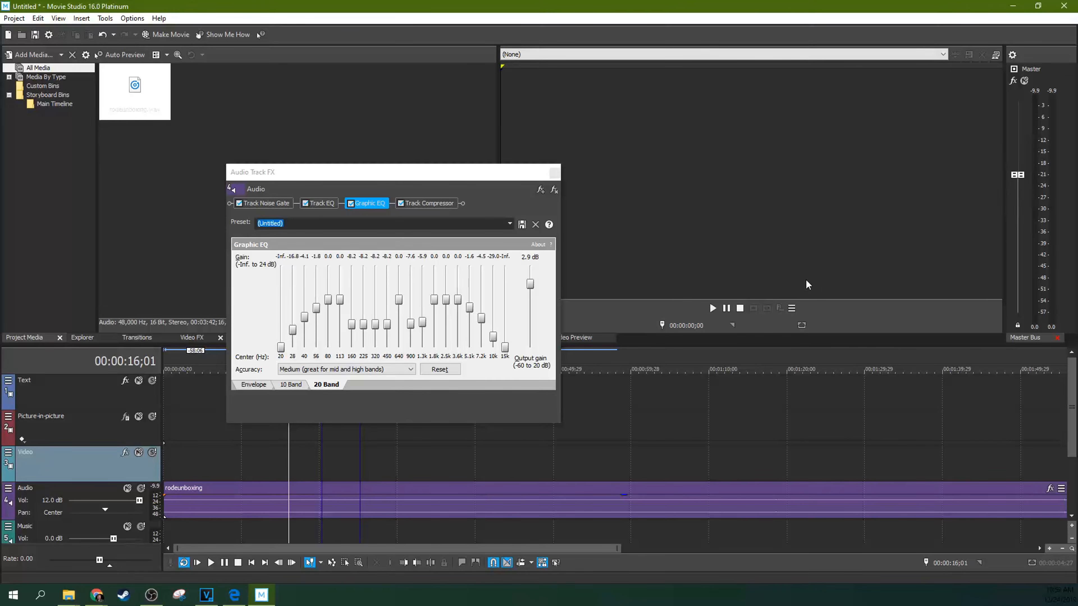
- Apply the preset "[Sys] 1.5:1 compression starting at -24 dB" to the Audio track's Track Compressor
{"action": "left_click", "coordinate": [434, 208]}
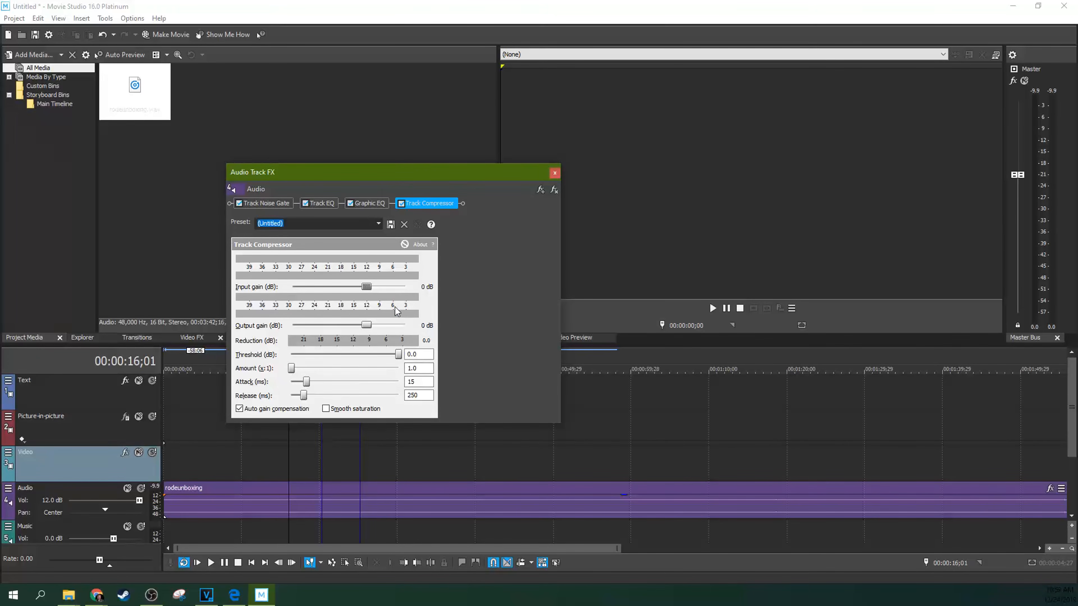
{"action": "left_click", "coordinate": [319, 463]}
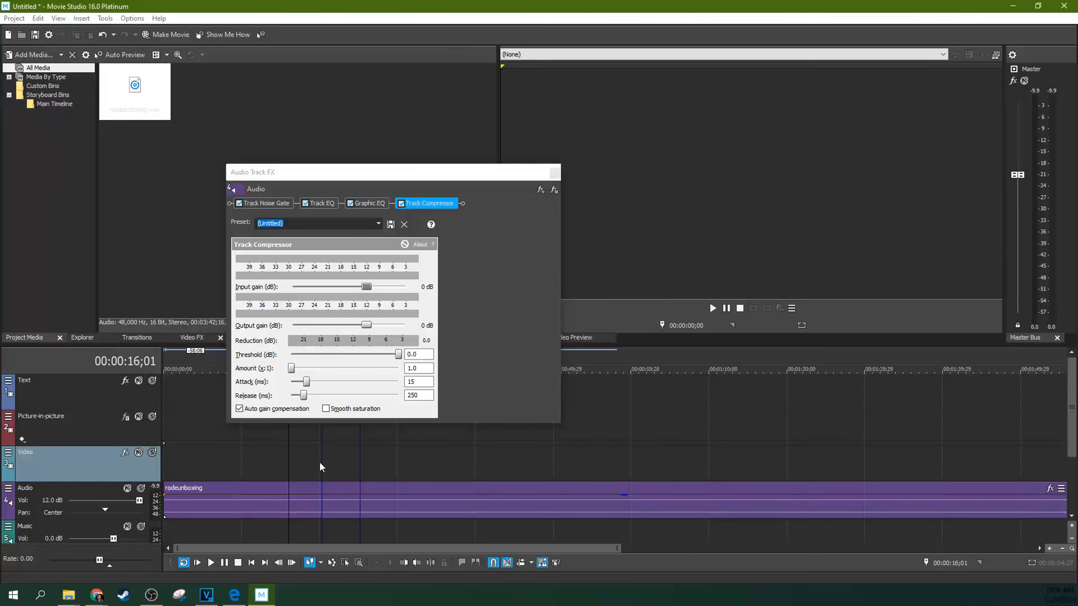
{"action": "left_click", "coordinate": [378, 224]}
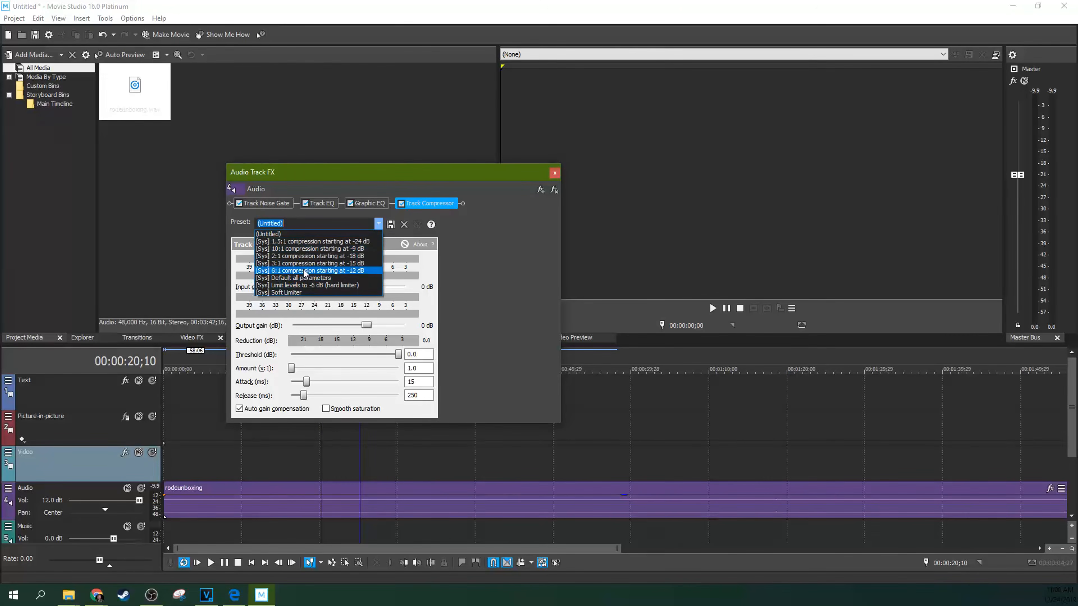
{"action": "left_click", "coordinate": [463, 241]}
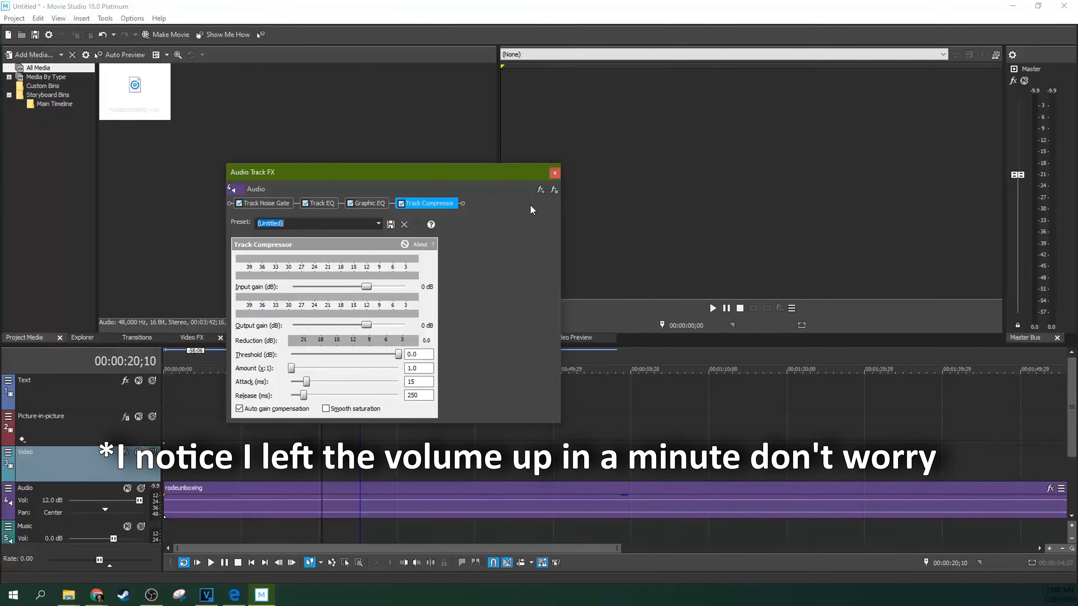
{"action": "left_click", "coordinate": [378, 224]}
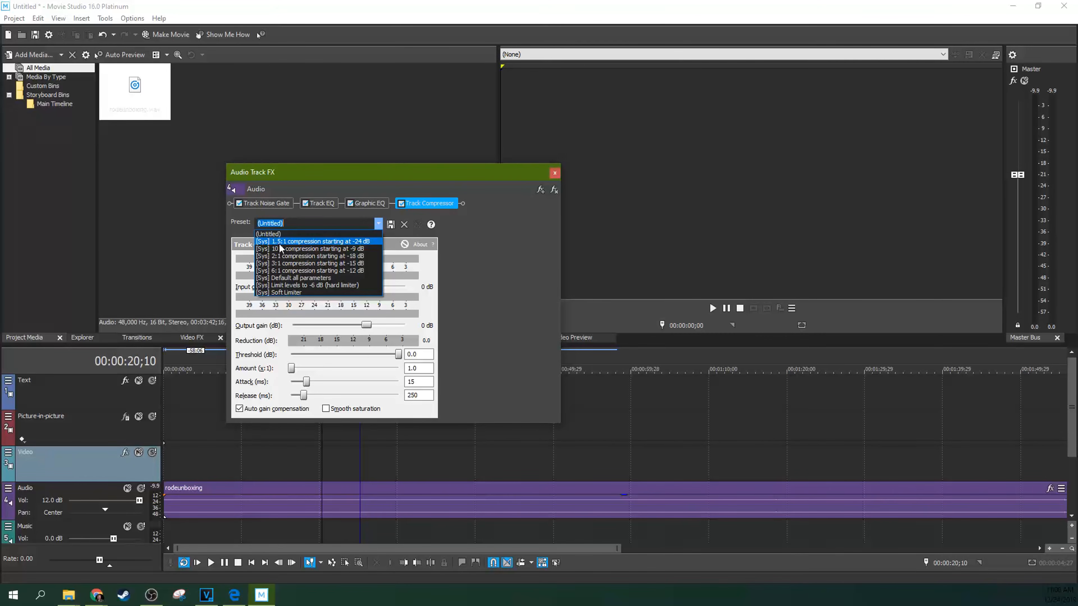
{"action": "left_click", "coordinate": [474, 229]}
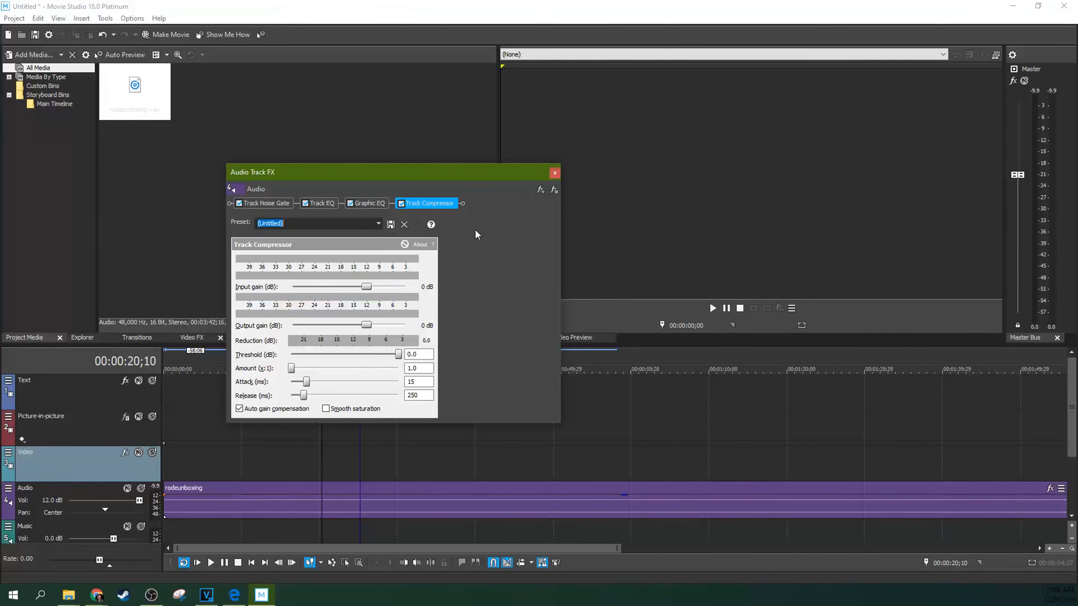
{"action": "left_click", "coordinate": [357, 223]}
{"action": "left_click", "coordinate": [374, 221]}
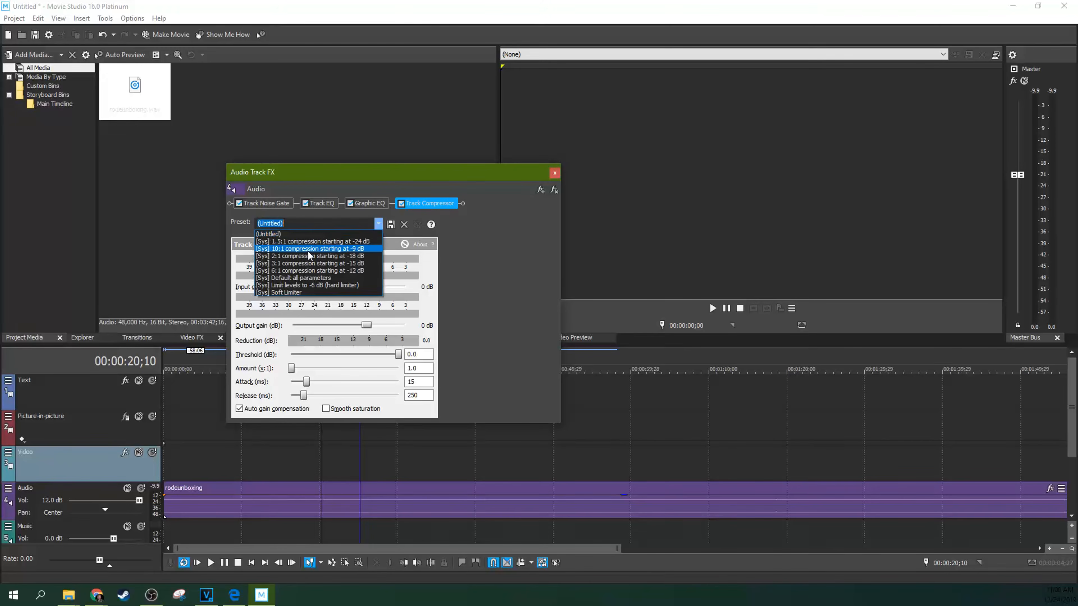
{"action": "left_click", "coordinate": [289, 242]}
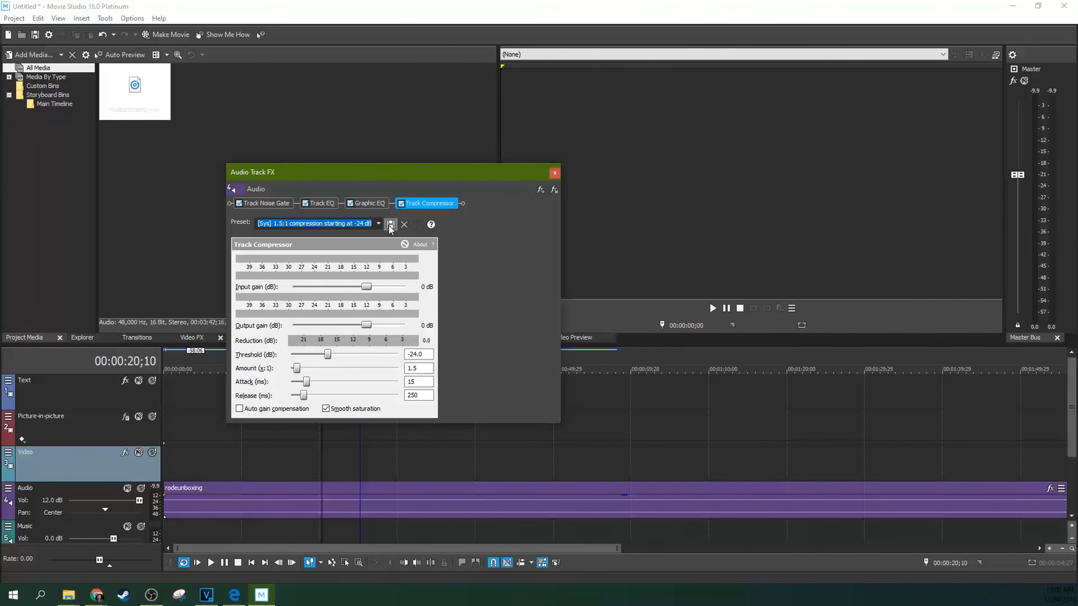
- Try the Track Compressor preset "[Sys] 10:1 compression starting at -9 dB" and play a passage near the beginning to hear it
{"action": "left_click", "coordinate": [379, 225]}
{"action": "left_click", "coordinate": [313, 251]}
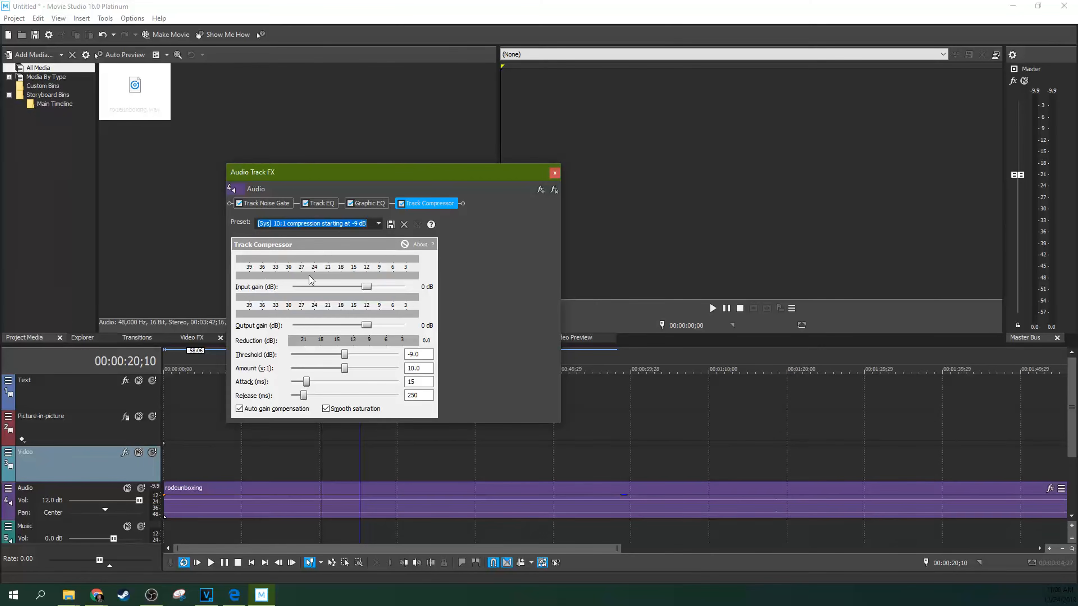
{"action": "left_click", "coordinate": [243, 463]}
{"action": "key", "text": "space"}
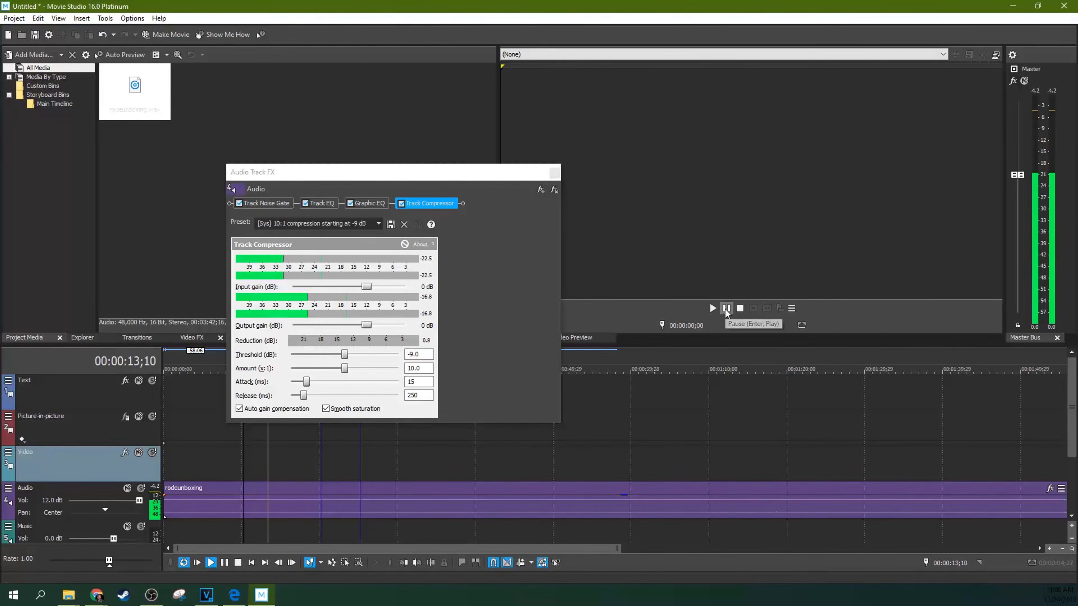
{"action": "left_click", "coordinate": [364, 231]}
{"action": "left_click", "coordinate": [379, 225]}
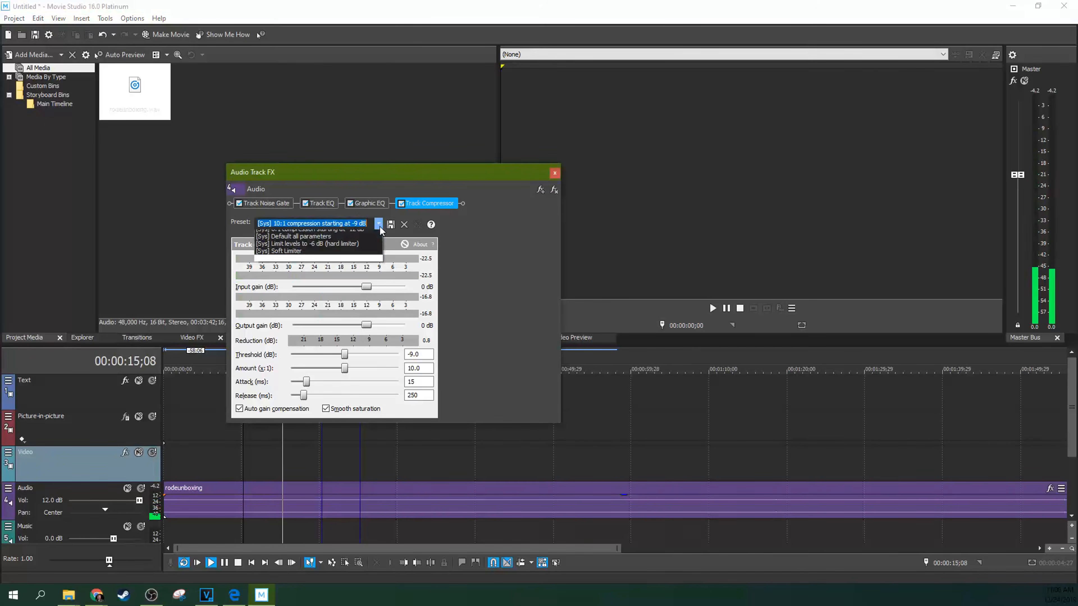
{"action": "left_click", "coordinate": [379, 224]}
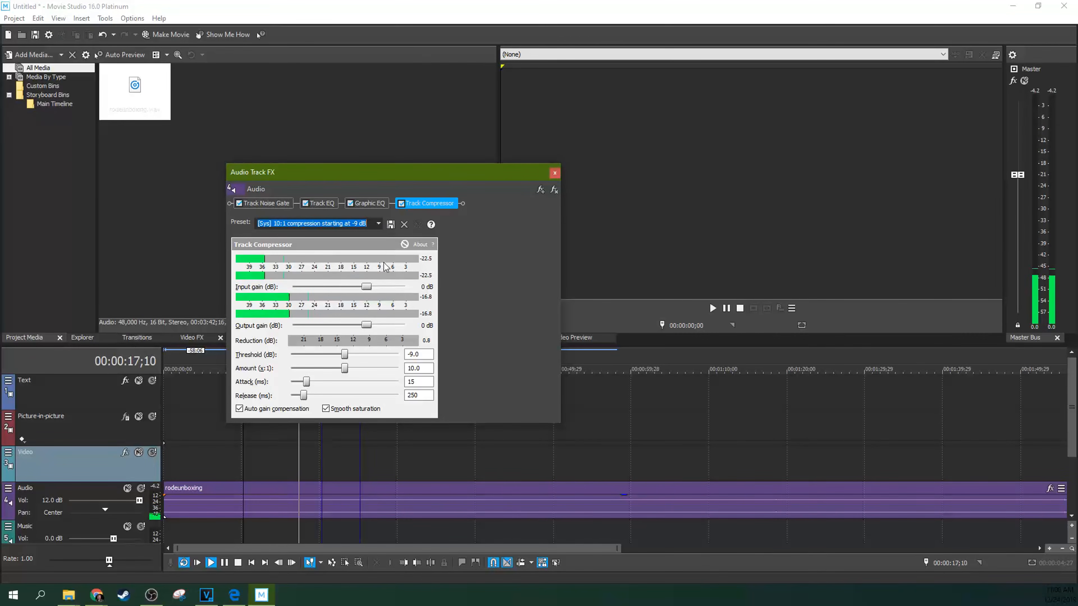
{"action": "left_click", "coordinate": [226, 562]}
- Try the Track Compressor preset "[Sys] 2:1 compression starting at -18 dB" and play a passage near the beginning to hear it
{"action": "left_click", "coordinate": [378, 225]}
{"action": "left_click", "coordinate": [377, 224]}
{"action": "left_click", "coordinate": [323, 258]}
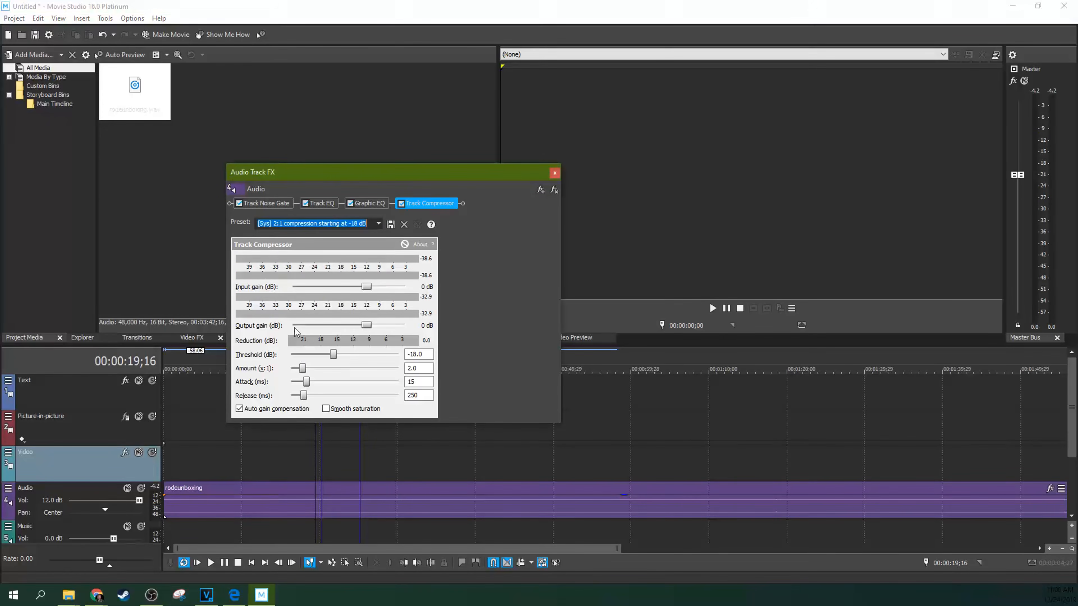
{"action": "left_click", "coordinate": [262, 449]}
{"action": "left_click", "coordinate": [262, 448]}
{"action": "key", "text": "space"}
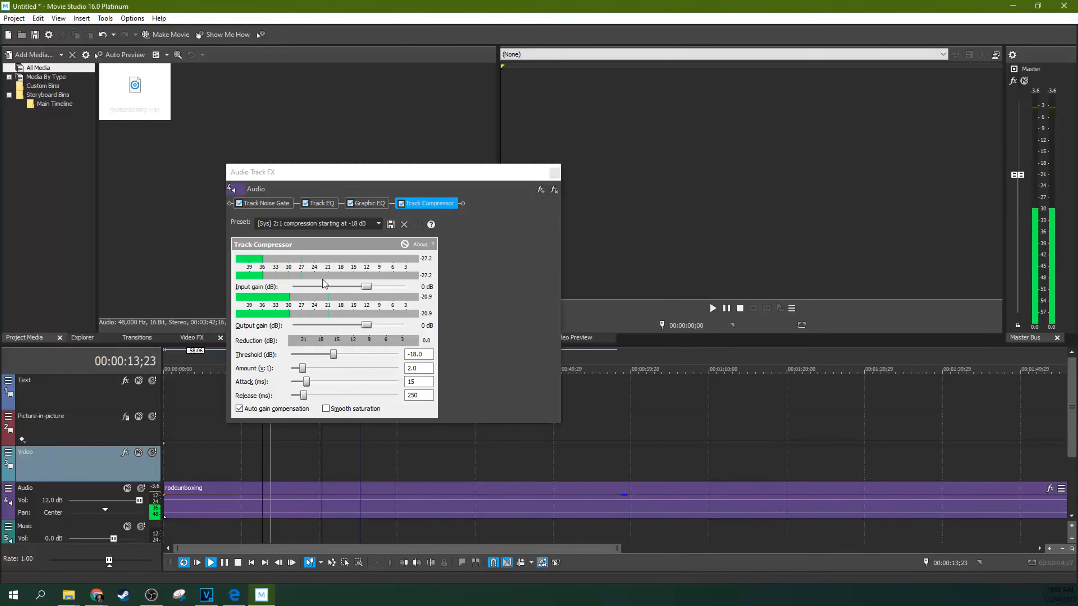
{"action": "left_click", "coordinate": [224, 564]}
- Apply the preset "[Sys] 1.5:1 compression starting at -24 dB" to the Track Compressor and play a passage near the beginning
{"action": "left_click", "coordinate": [376, 225]}
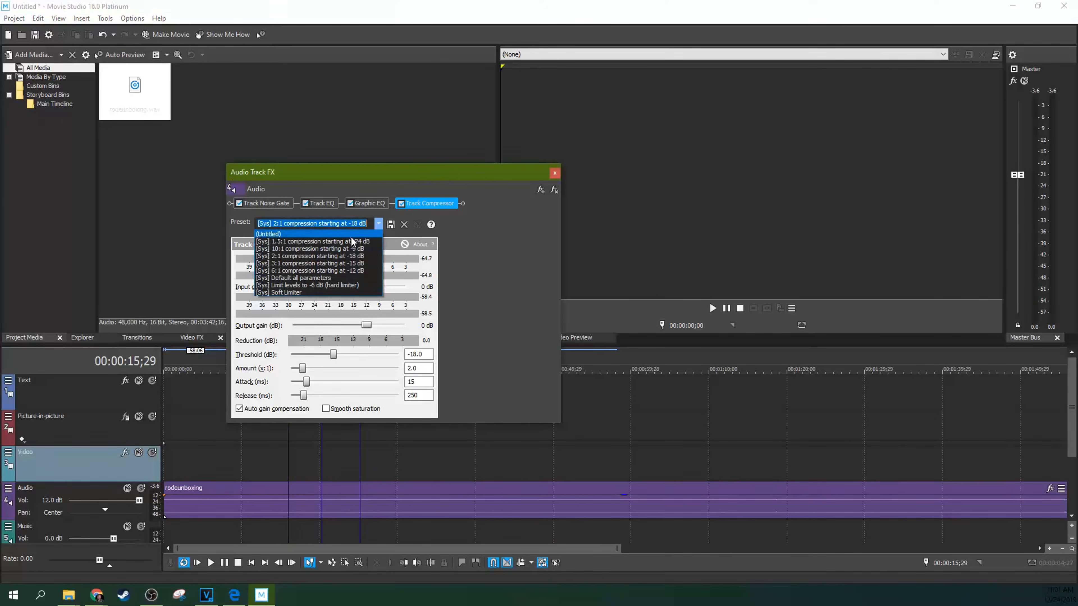
{"action": "left_click", "coordinate": [348, 240]}
{"action": "left_click", "coordinate": [244, 473]}
{"action": "key", "text": "space"}
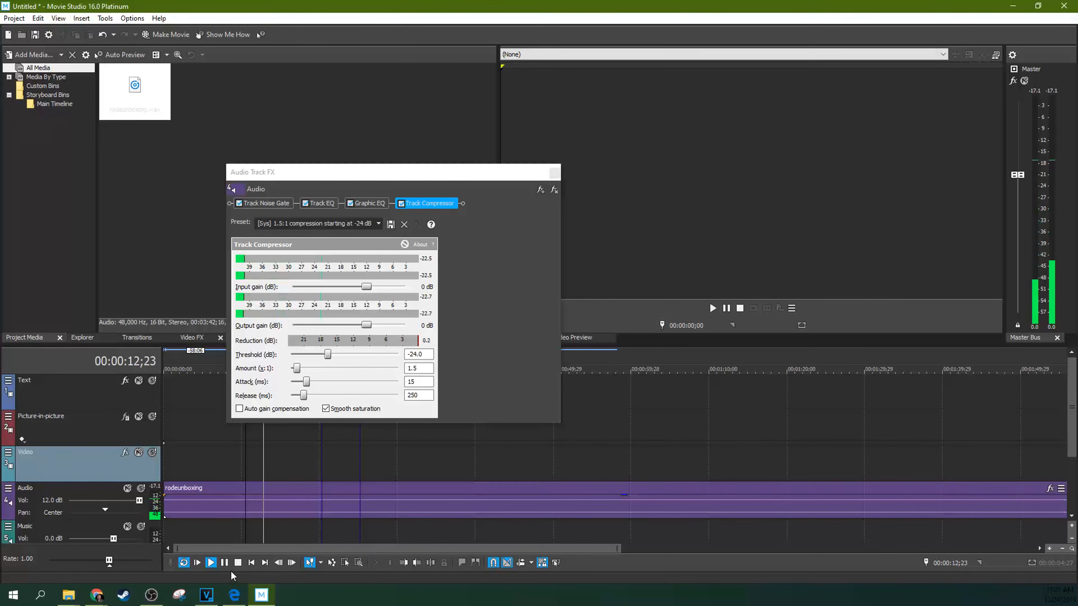
{"action": "left_click", "coordinate": [224, 563]}
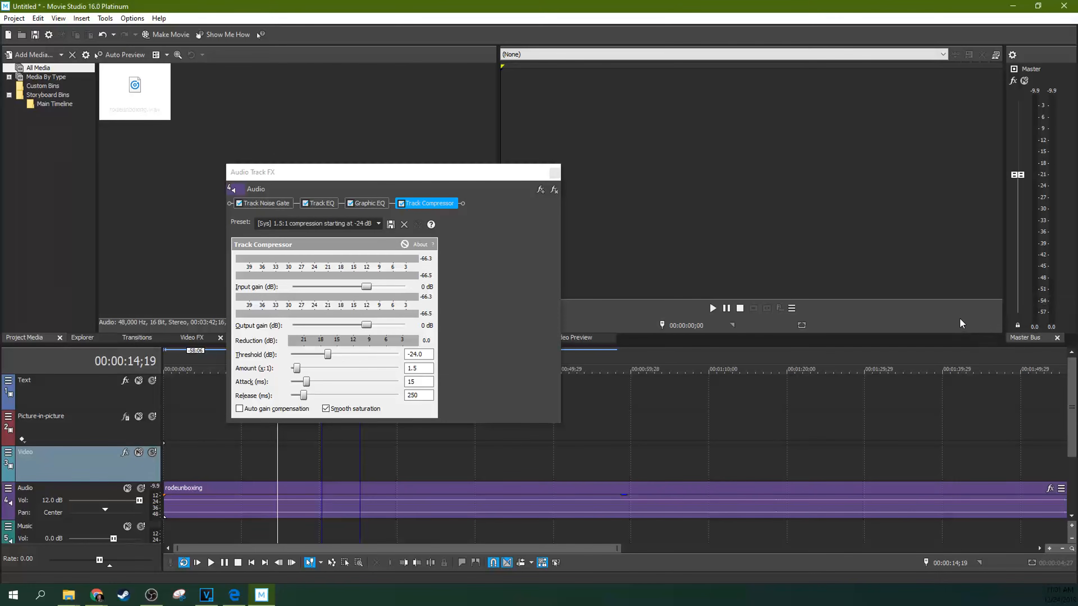
{"action": "left_click", "coordinate": [376, 224]}
{"action": "left_click", "coordinate": [455, 241]}
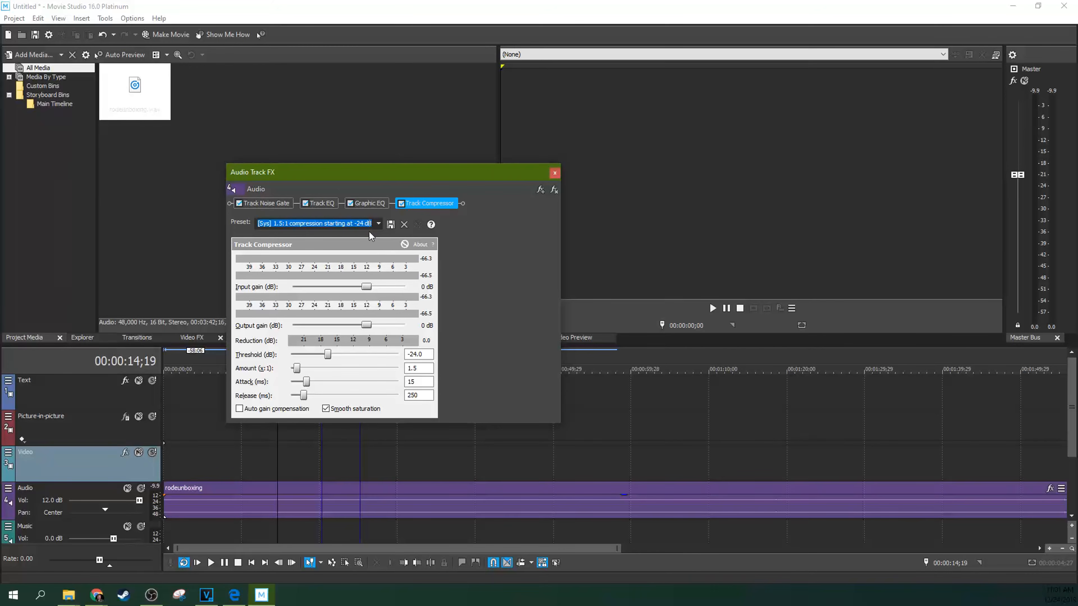
{"action": "left_click", "coordinate": [377, 224]}
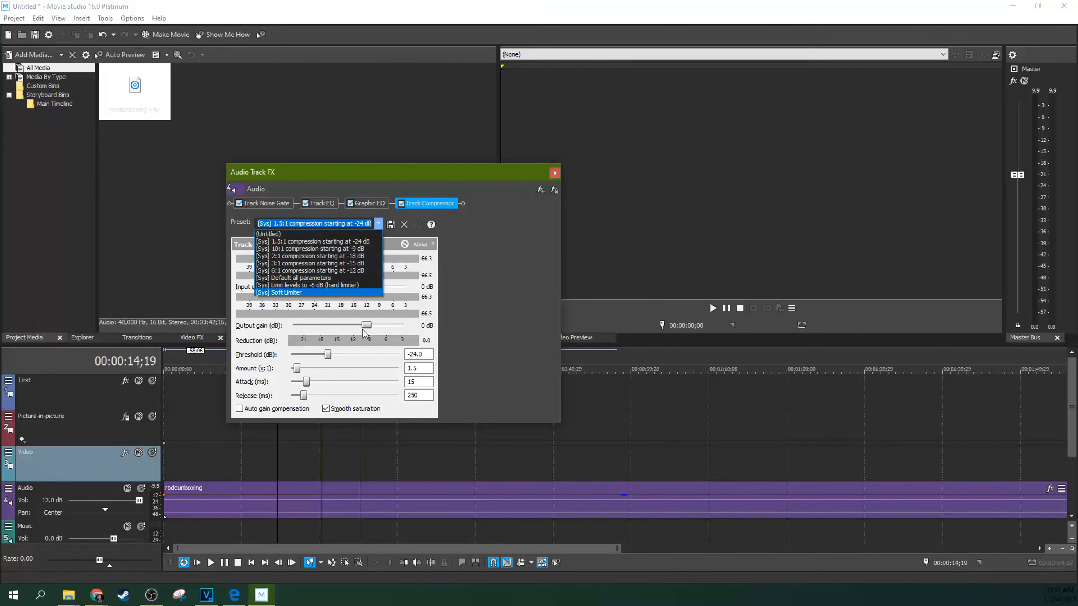
{"action": "left_click", "coordinate": [490, 296]}
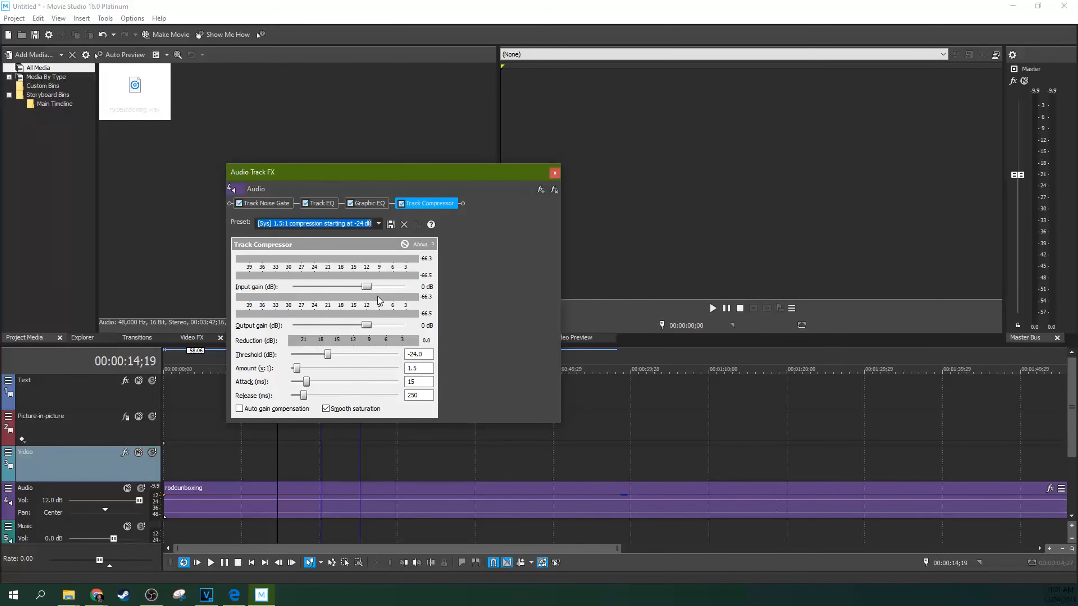
- Play the loop, raise the Track Compressor's output gain to 17 dB, and reduce it to 7 dB
{"action": "left_click", "coordinate": [321, 452]}
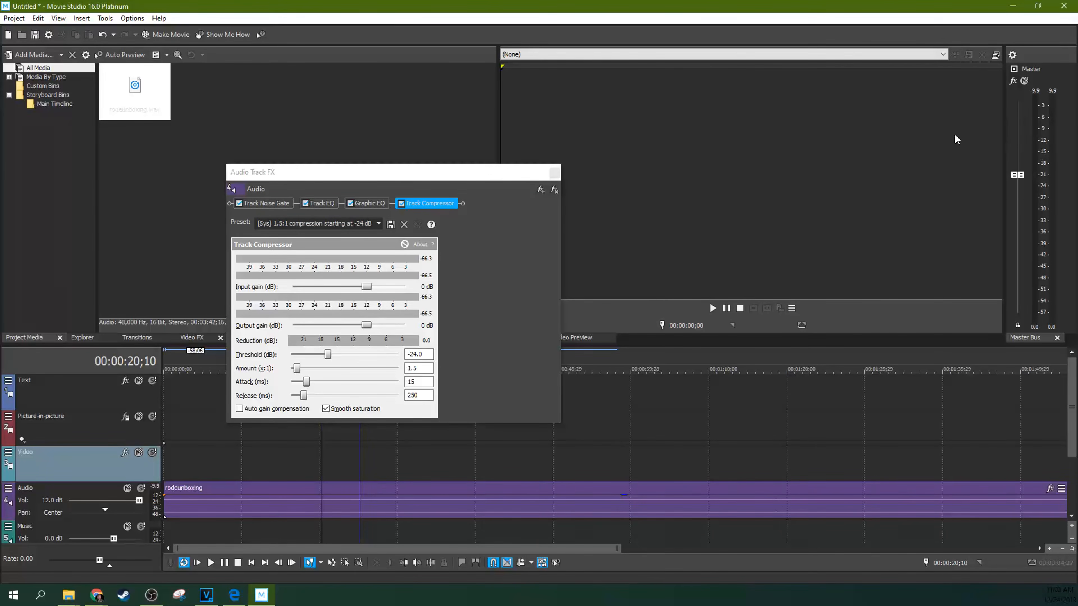
{"action": "key", "text": "space"}
{"action": "left_click_drag", "start_coordinate": [367, 326], "coordinate": [393, 325]}
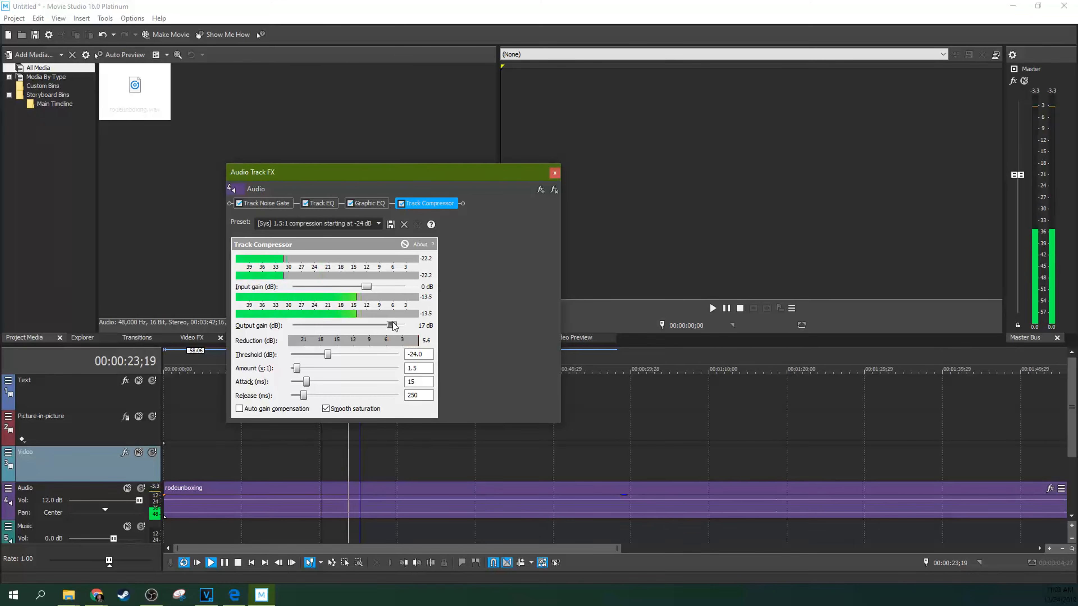
{"action": "left_click_drag", "start_coordinate": [391, 326], "coordinate": [382, 328]}
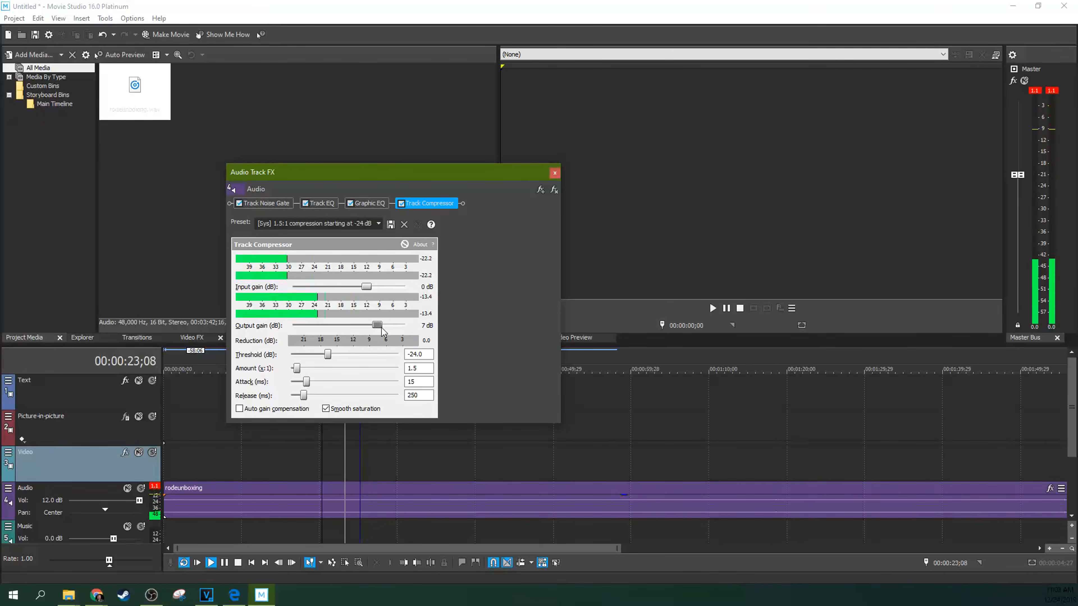
{"action": "left_click", "coordinate": [725, 309]}
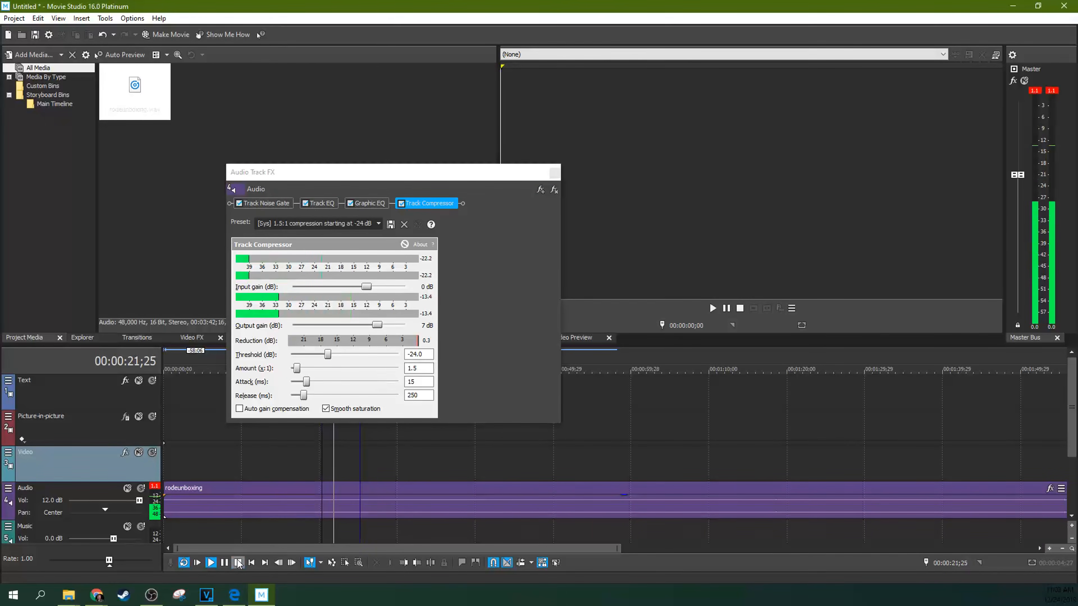
{"action": "left_click", "coordinate": [228, 562]}
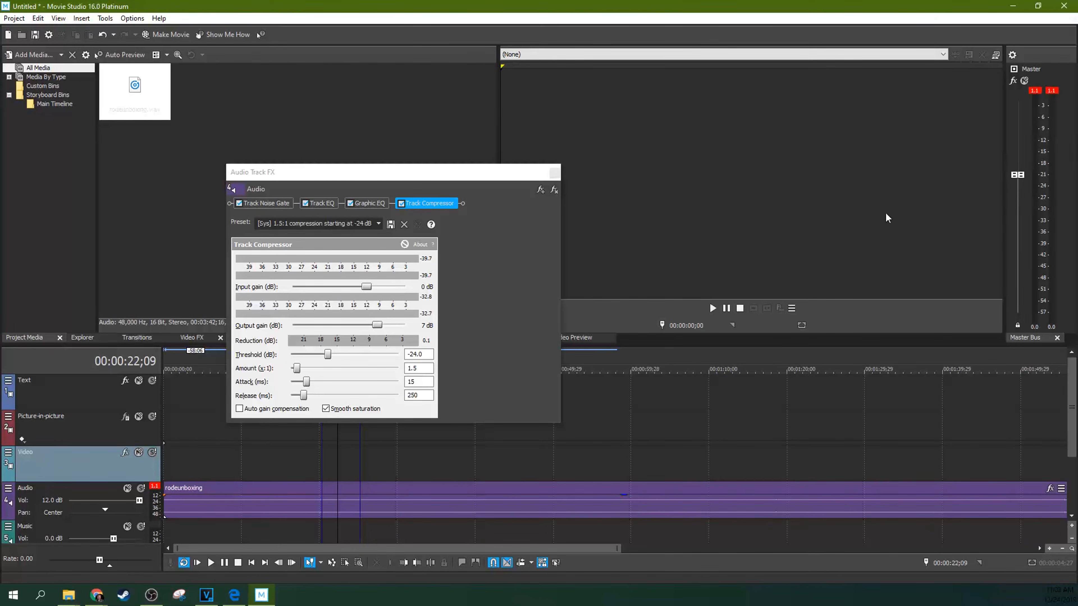
- Lower the Track Compressor's input gain to -10 dB, play the loop, and raise the input gain to -6 dB
{"action": "left_click", "coordinate": [367, 288]}
{"action": "left_click_drag", "start_coordinate": [368, 288], "coordinate": [353, 288]}
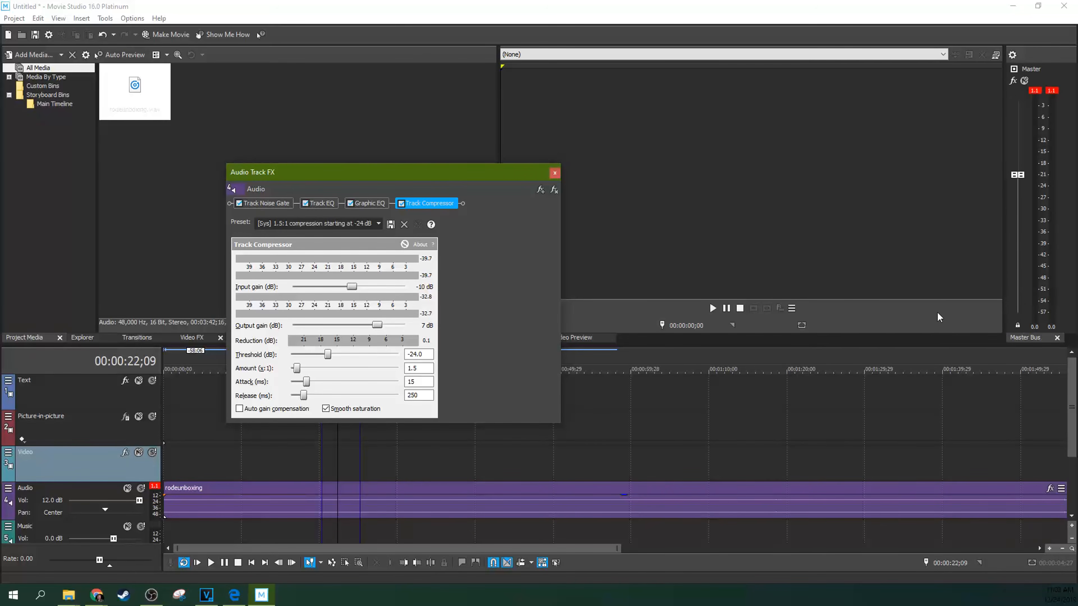
{"action": "left_click", "coordinate": [321, 468]}
{"action": "key", "text": "space"}
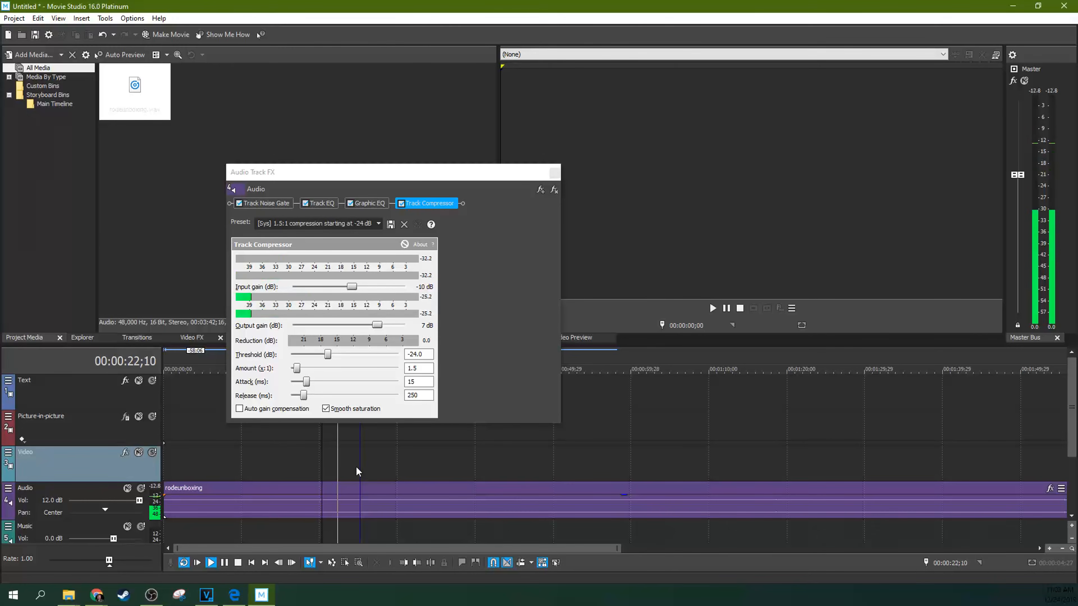
{"action": "left_click_drag", "start_coordinate": [351, 287], "coordinate": [359, 288]}
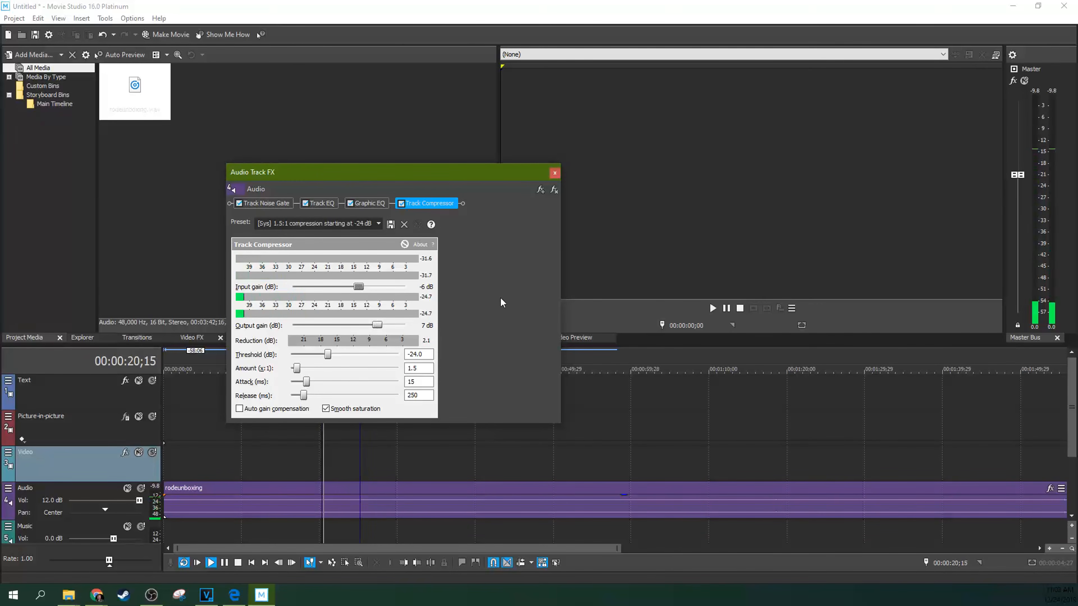
{"action": "left_click", "coordinate": [225, 562]}
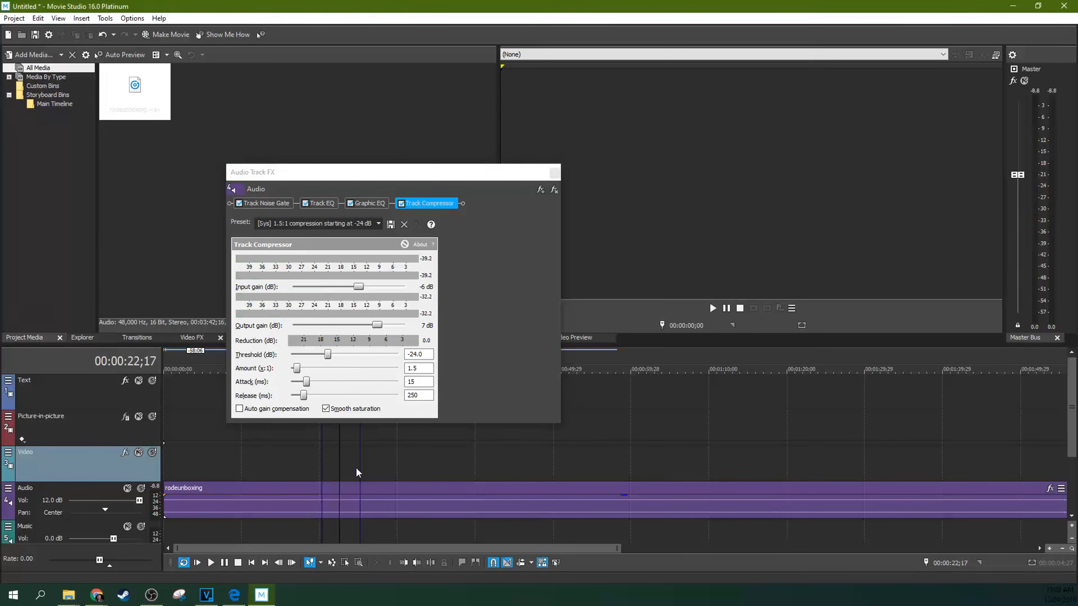
- Close the Audio Track FX window, reset the Audio track volume to 0.0 dB, and play a passage before the loop
{"action": "left_click", "coordinate": [321, 469]}
{"action": "left_click", "coordinate": [551, 174]}
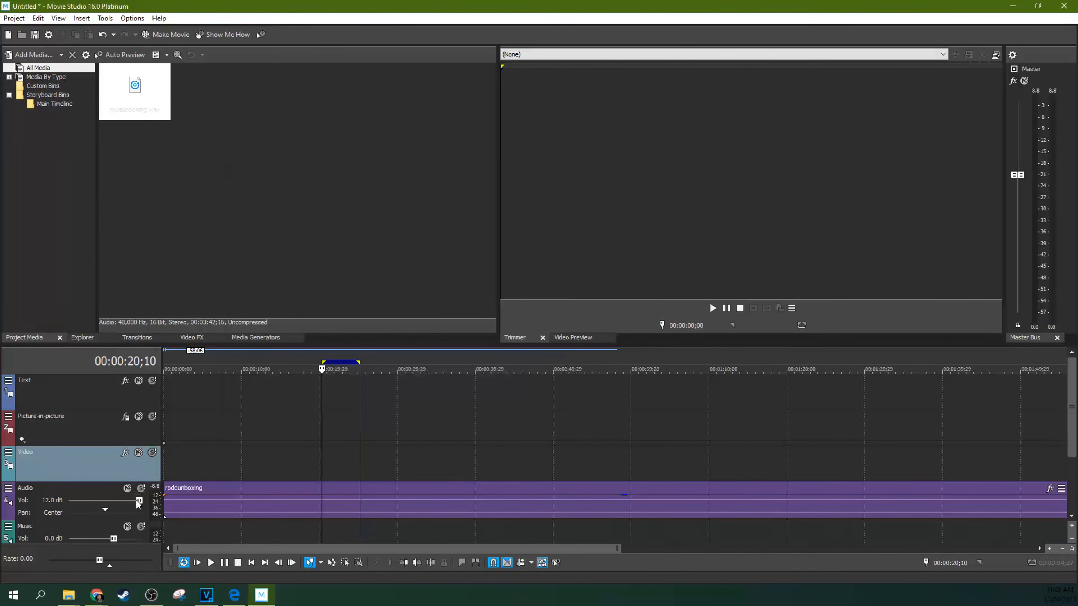
{"action": "left_click_drag", "start_coordinate": [140, 500], "coordinate": [136, 500]}
{"action": "left_click_drag", "start_coordinate": [114, 501], "coordinate": [194, 489]}
{"action": "double_click", "coordinate": [140, 501]}
{"action": "left_click", "coordinate": [274, 450]}
{"action": "key", "text": "space"}
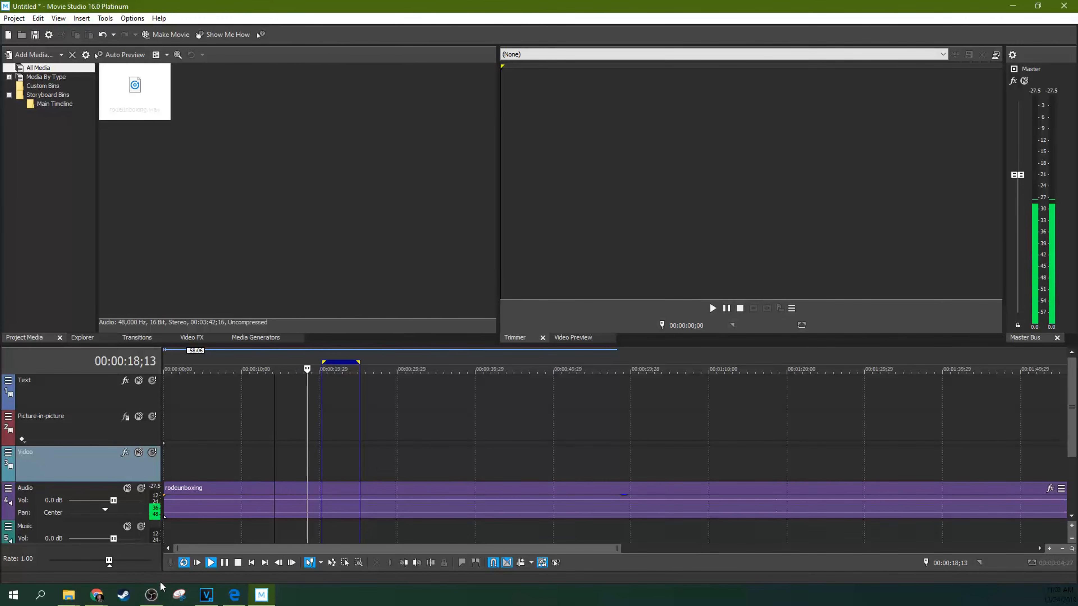
{"action": "left_click", "coordinate": [226, 563]}
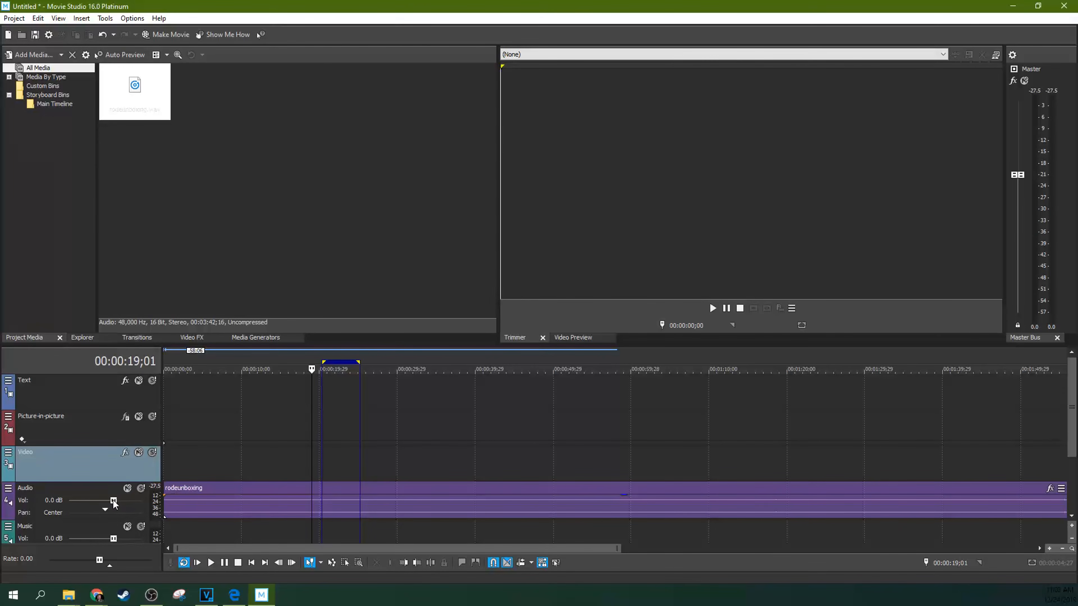
- Raise the Audio track volume to 12.0 dB and return it to 0.0 dB
{"action": "left_click_drag", "start_coordinate": [115, 501], "coordinate": [142, 500]}
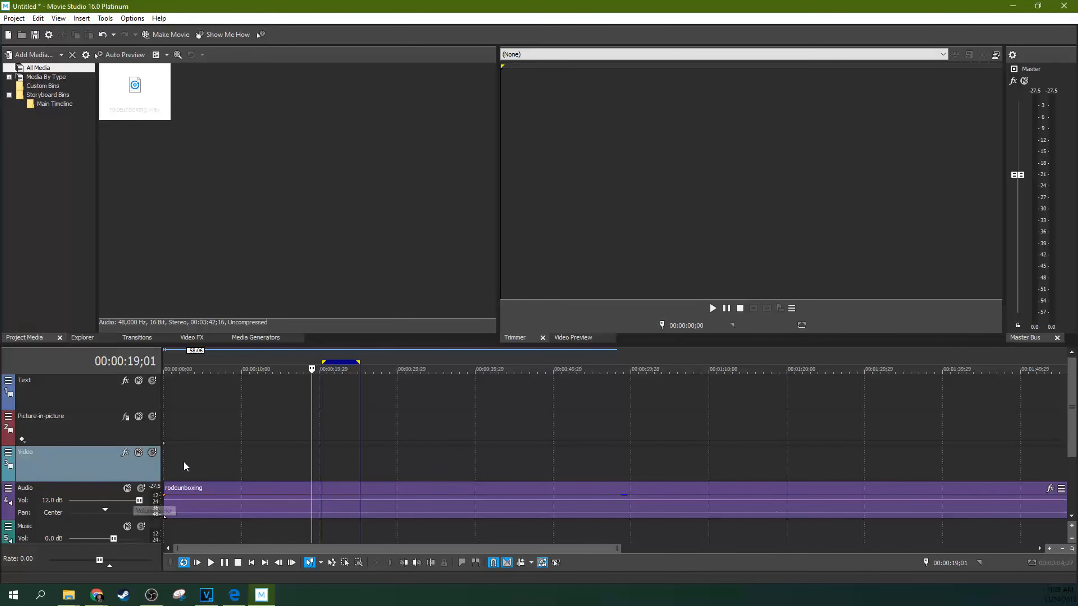
{"action": "double_click", "coordinate": [137, 501]}
- Play the loop from its start and check the voice's level on the master meter with the track volume at 0.0 dB
{"action": "left_click", "coordinate": [235, 461]}
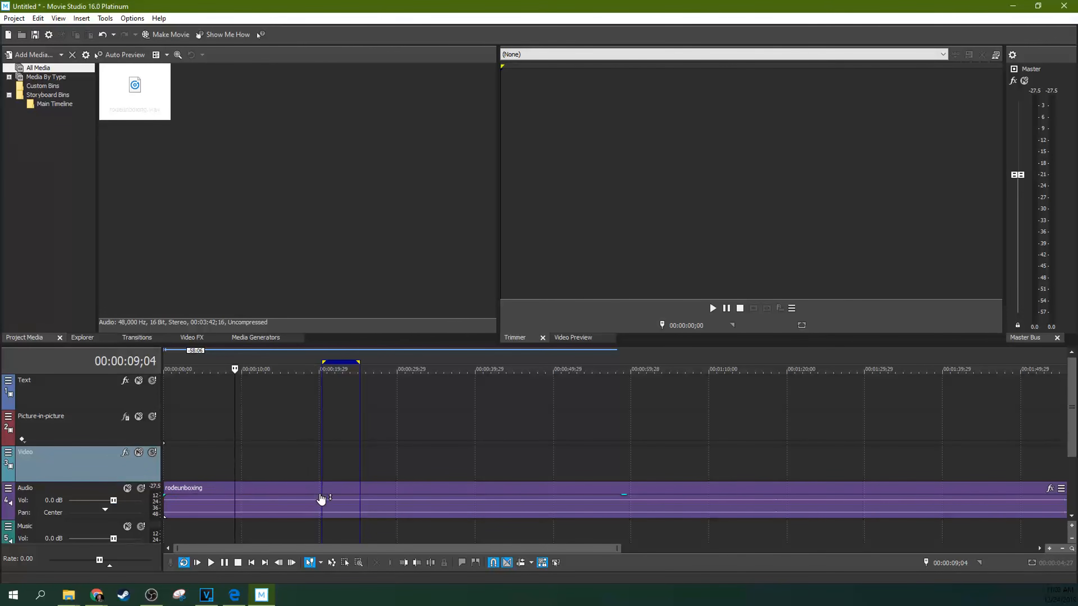
{"action": "left_click", "coordinate": [282, 454]}
{"action": "left_click", "coordinate": [322, 450]}
{"action": "key", "text": "space"}
{"action": "key", "text": "space"}
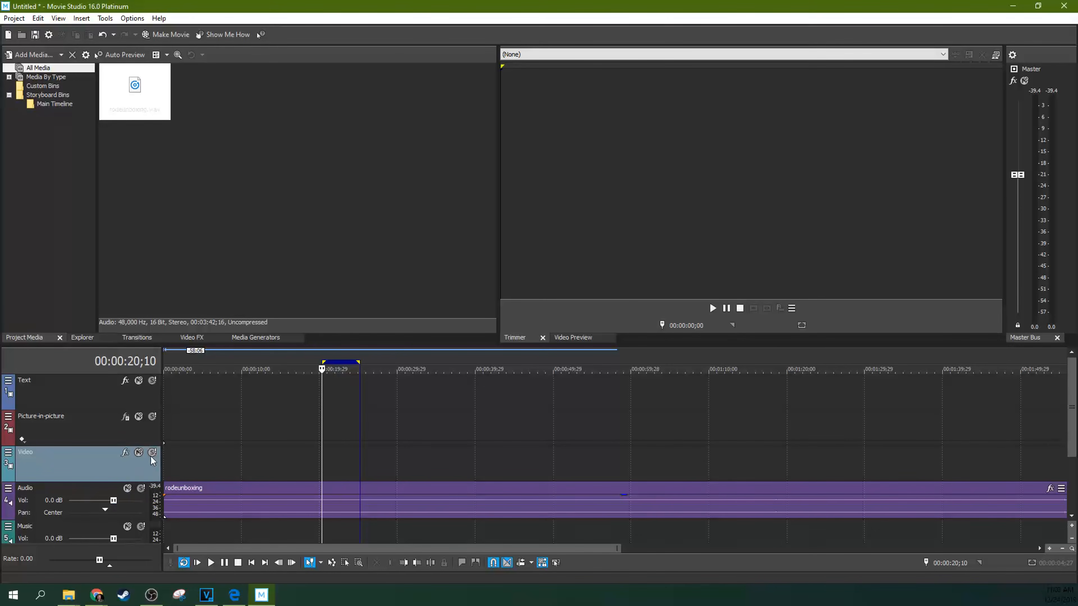
{"action": "scroll", "coordinate": [330, 443], "scroll_direction": "up", "scroll_amount": 5}
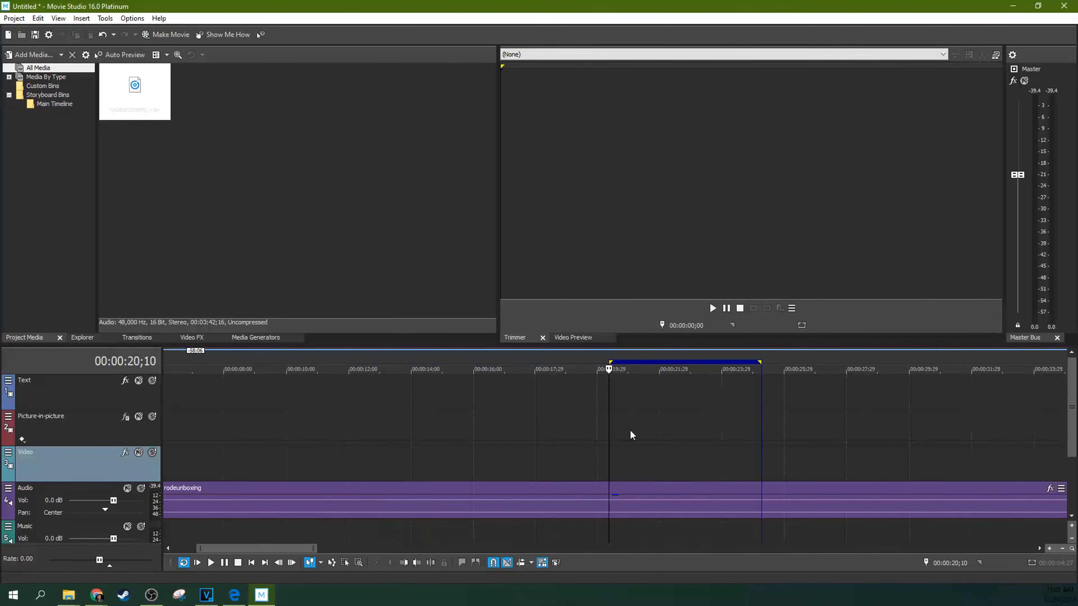
{"action": "scroll", "coordinate": [631, 435], "scroll_direction": "down", "scroll_amount": 4}
{"action": "key", "text": "space"}
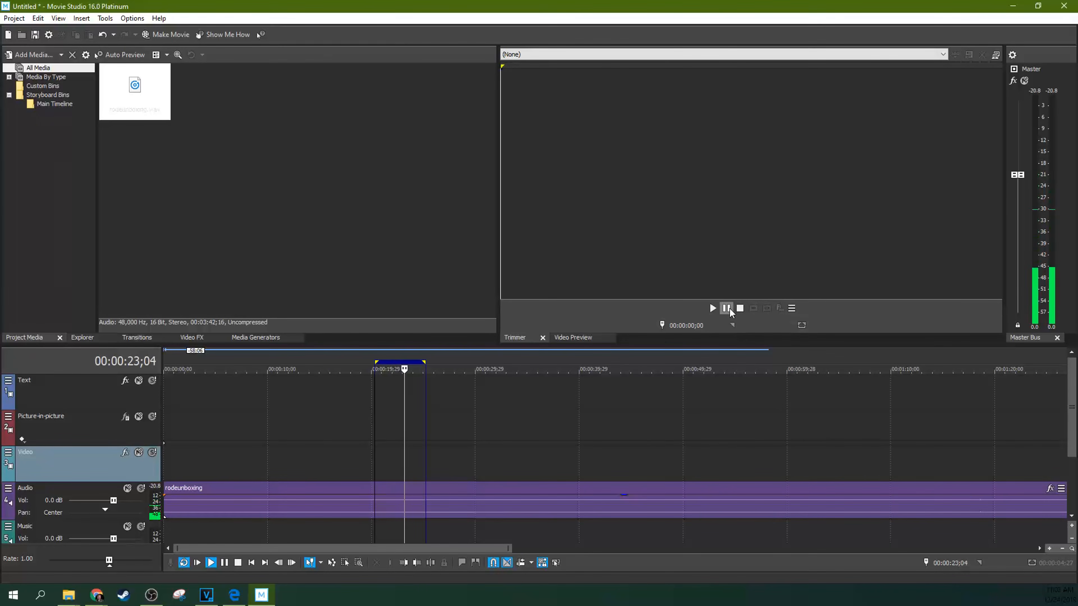
{"action": "left_click", "coordinate": [223, 565]}
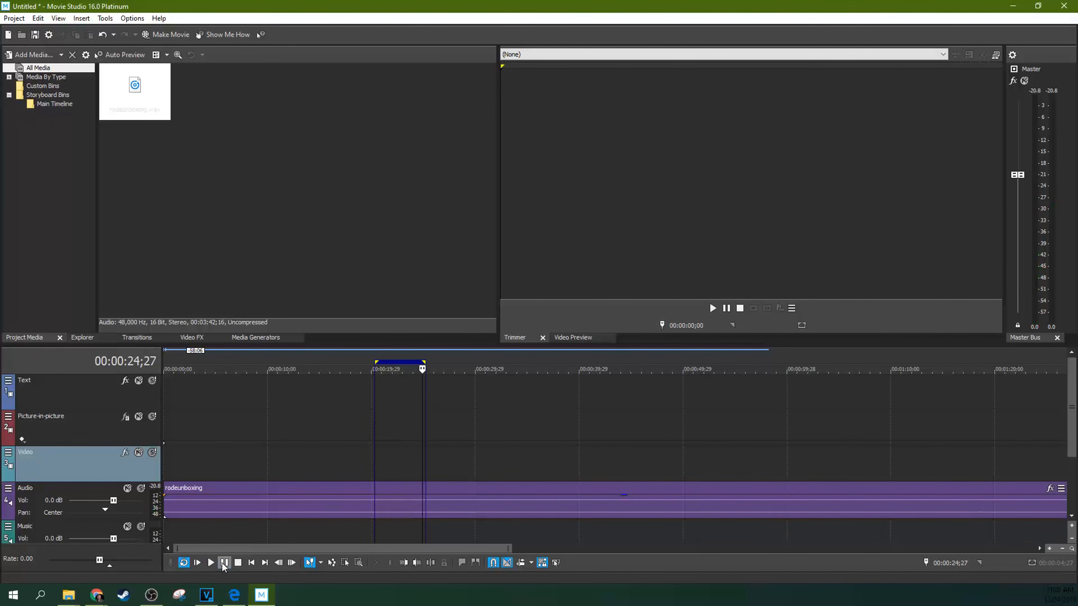
- Reopen the Audio track's effects, raise the Track Compressor's output gain to 18 dB during loop playback, and close the effects window
{"action": "left_click", "coordinate": [8, 488]}
{"action": "left_click", "coordinate": [46, 513]}
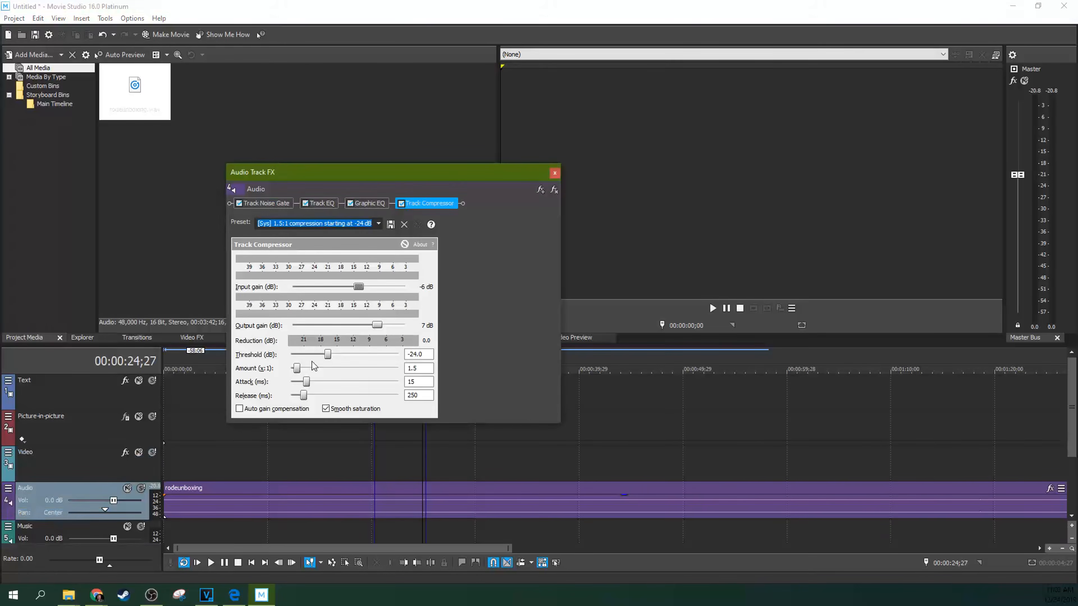
{"action": "left_click_drag", "start_coordinate": [376, 325], "coordinate": [397, 328]}
{"action": "left_click", "coordinate": [374, 444]}
{"action": "key", "text": "space"}
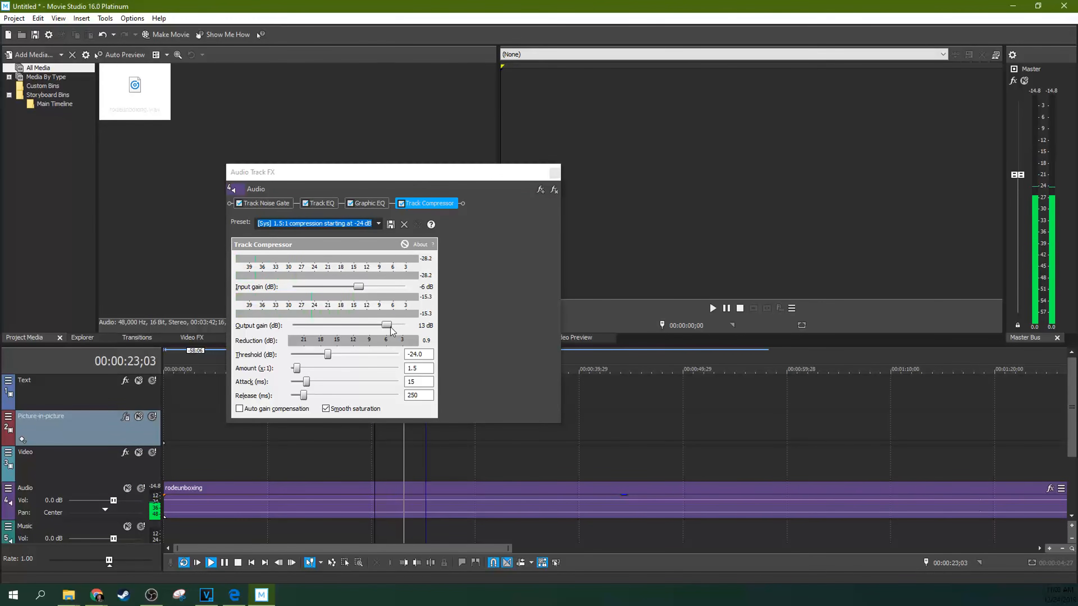
{"action": "left_click_drag", "start_coordinate": [392, 331], "coordinate": [401, 330]}
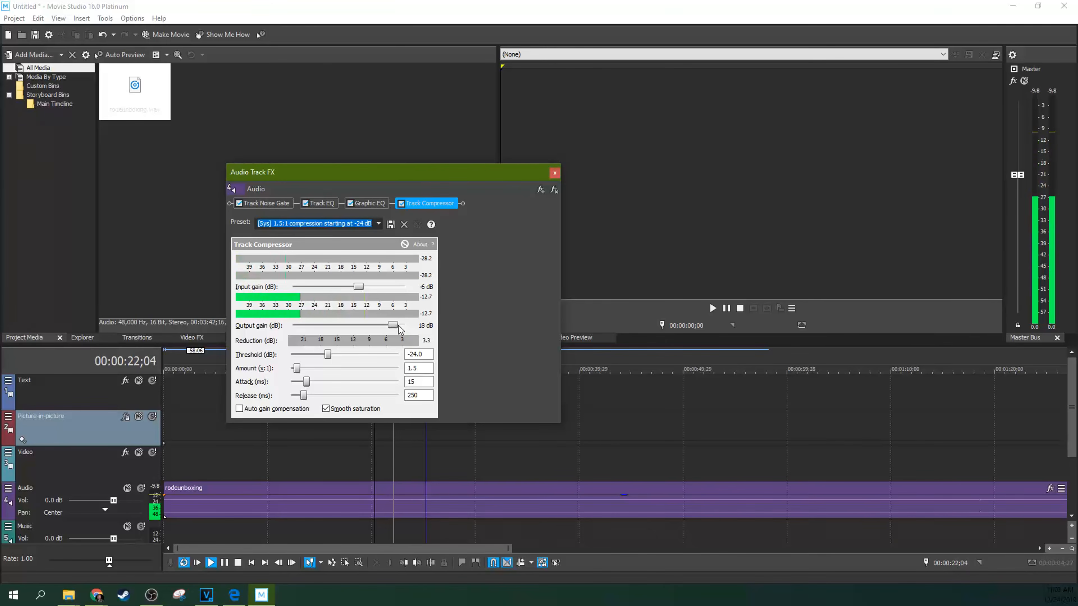
{"action": "left_click", "coordinate": [555, 173]}
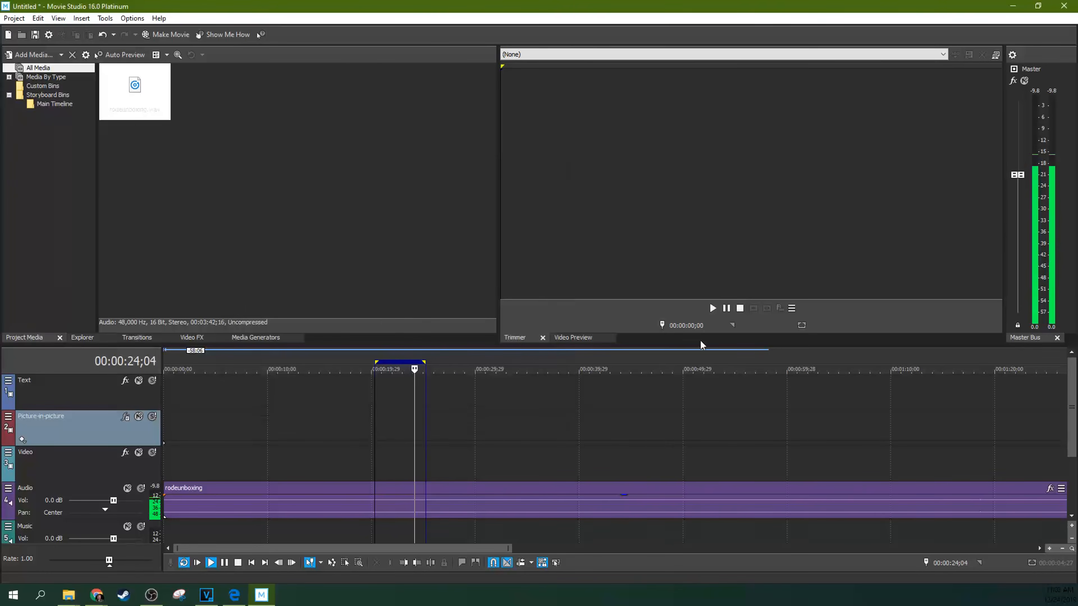
{"action": "key", "text": "space"}
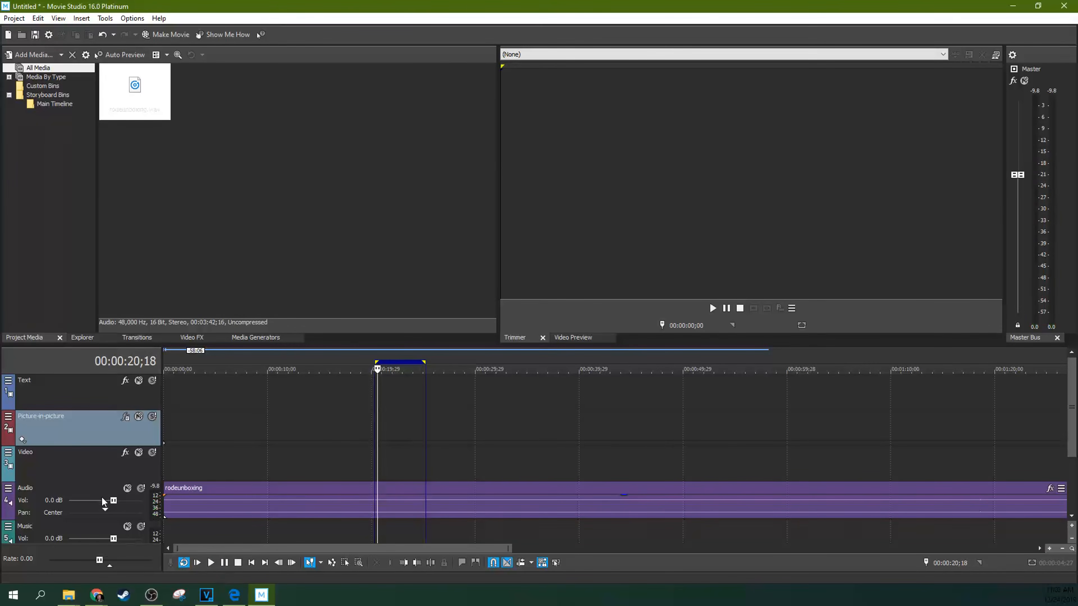
- Raise the Audio track volume to 5.7 dB, fine-tune it to 7.9 dB while playing a passage before the loop, and pause playback
{"action": "left_click_drag", "start_coordinate": [114, 502], "coordinate": [134, 500]}
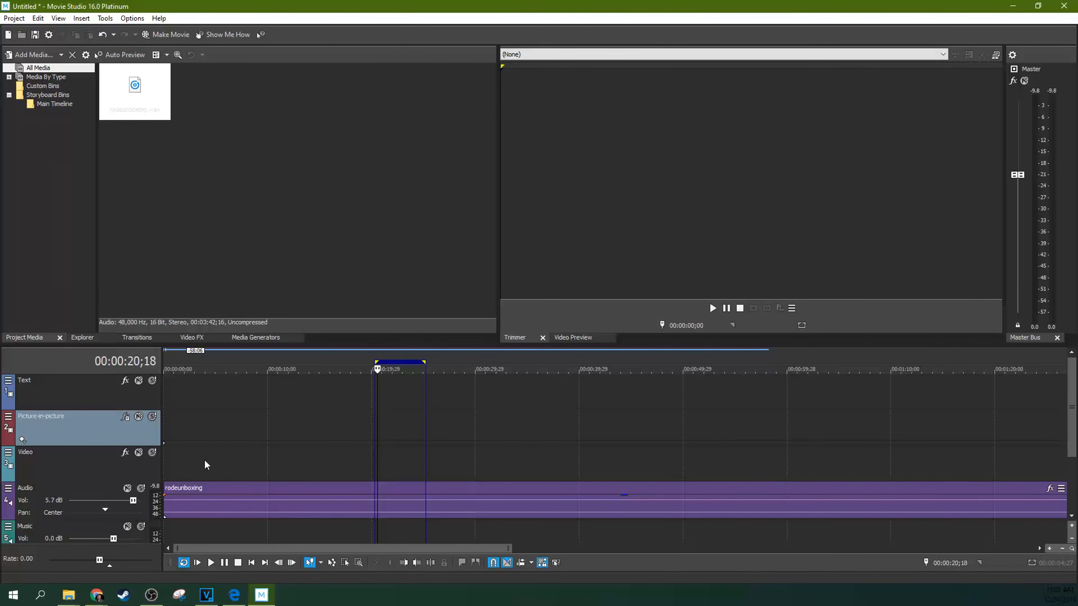
{"action": "left_click", "coordinate": [204, 464]}
{"action": "key", "text": "space"}
{"action": "left_click_drag", "start_coordinate": [132, 498], "coordinate": [135, 500]}
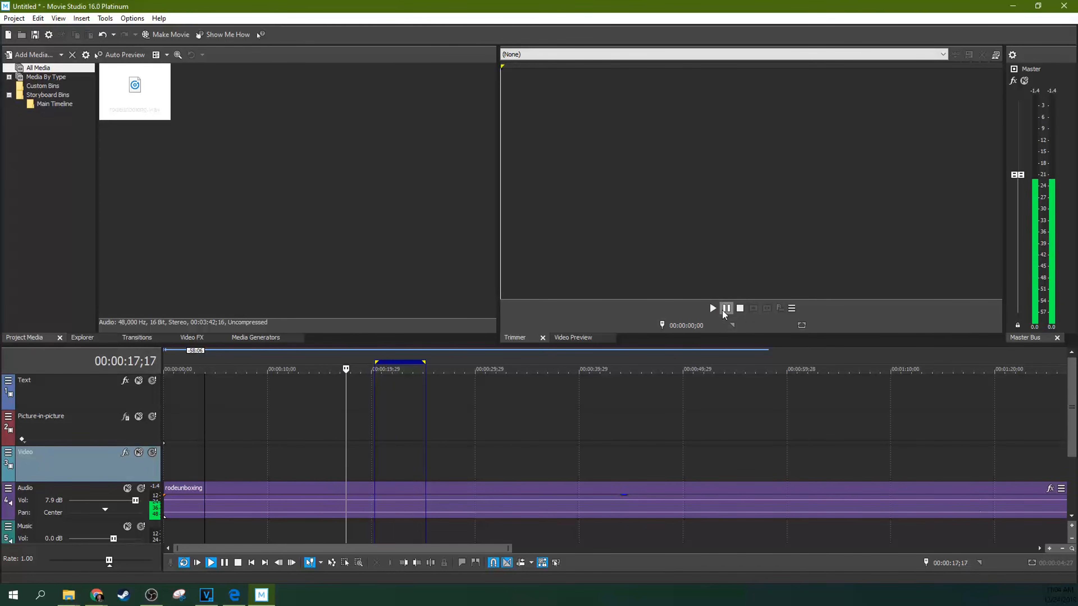
{"action": "left_click", "coordinate": [225, 562]}
- Play the loop from its start to check the voice's level on the master meter with the track volume at 7.9 dB
{"action": "left_click", "coordinate": [292, 471]}
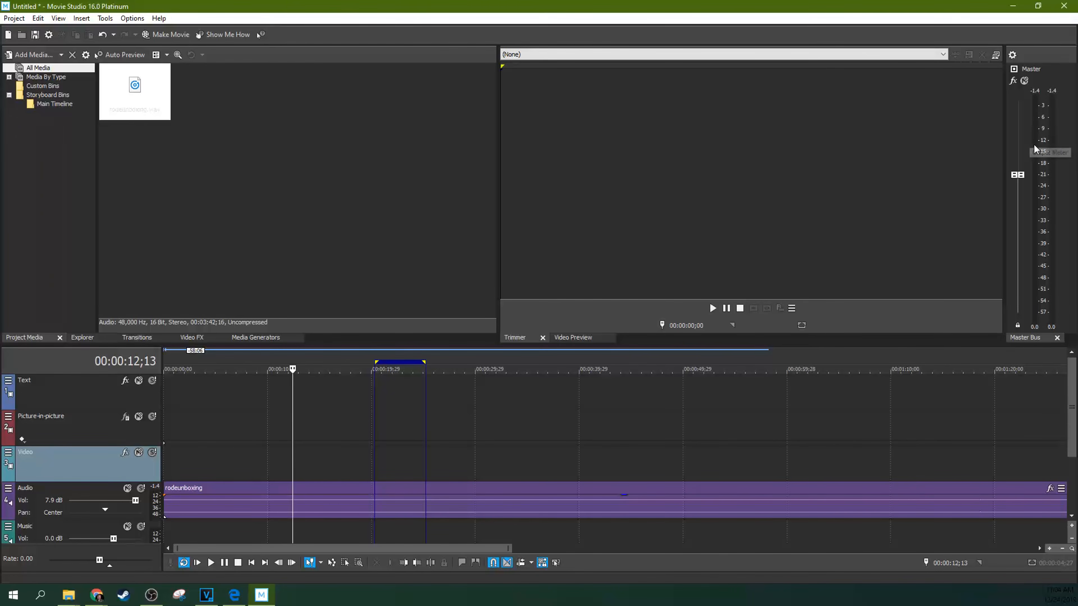
{"action": "left_click", "coordinate": [261, 468]}
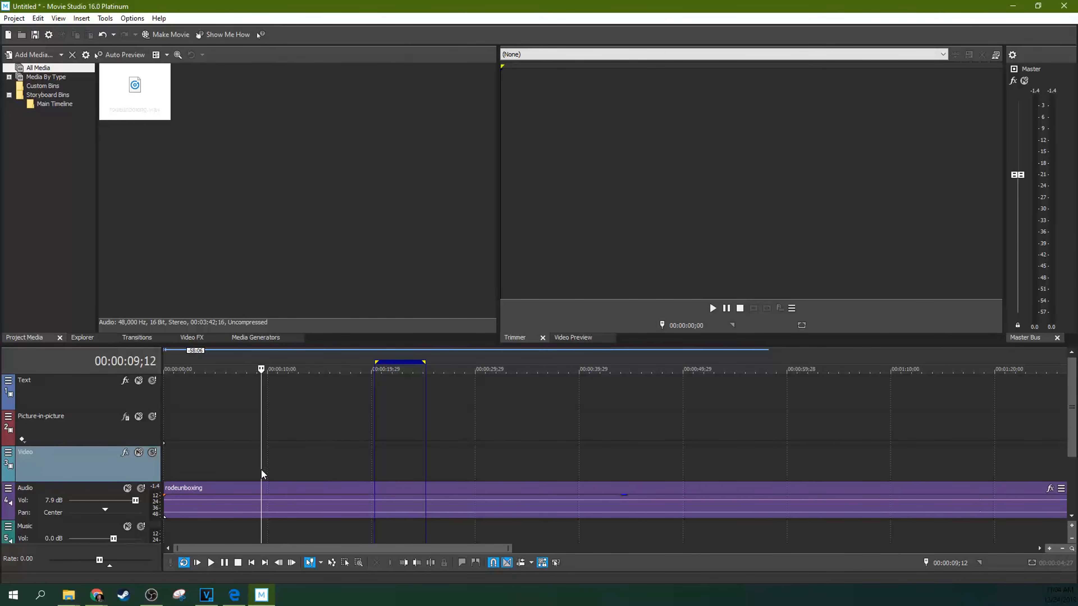
{"action": "left_click", "coordinate": [293, 466]}
{"action": "left_click", "coordinate": [318, 465]}
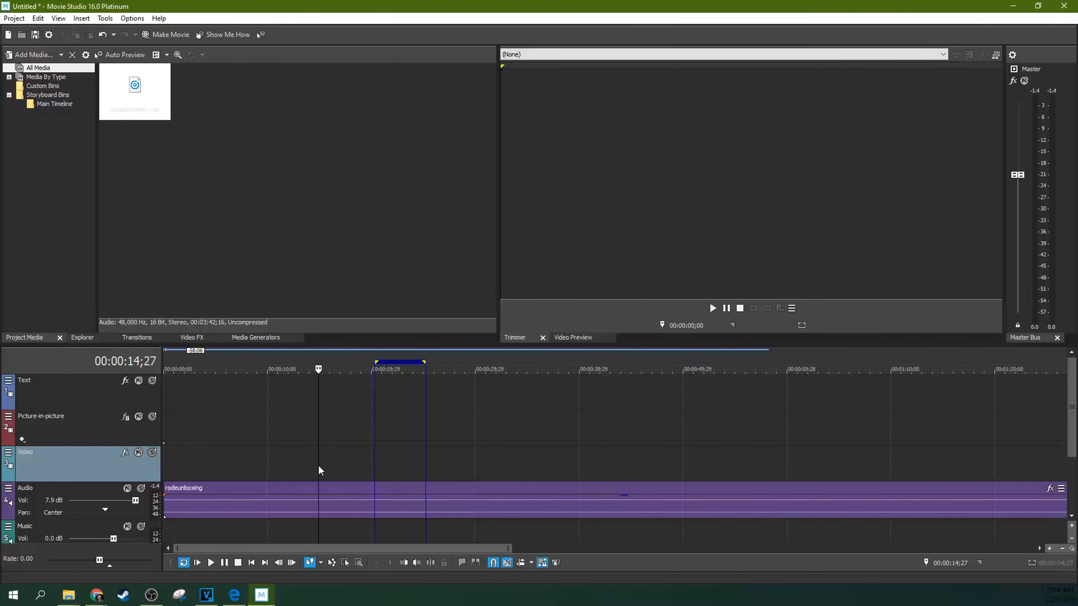
{"action": "left_click", "coordinate": [375, 458]}
{"action": "key", "text": "space"}
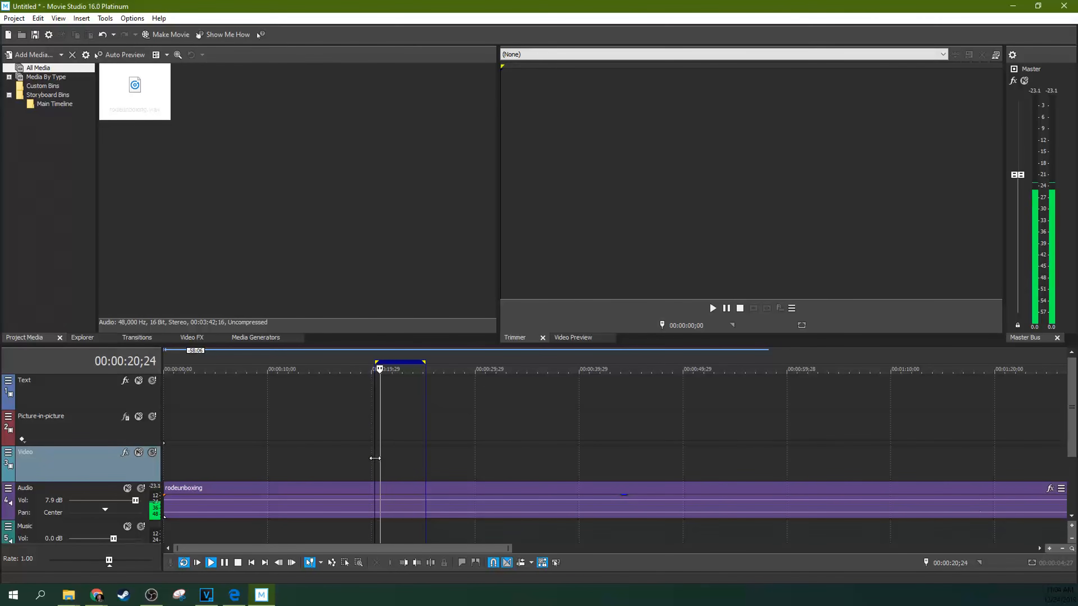
{"action": "left_click", "coordinate": [229, 565]}
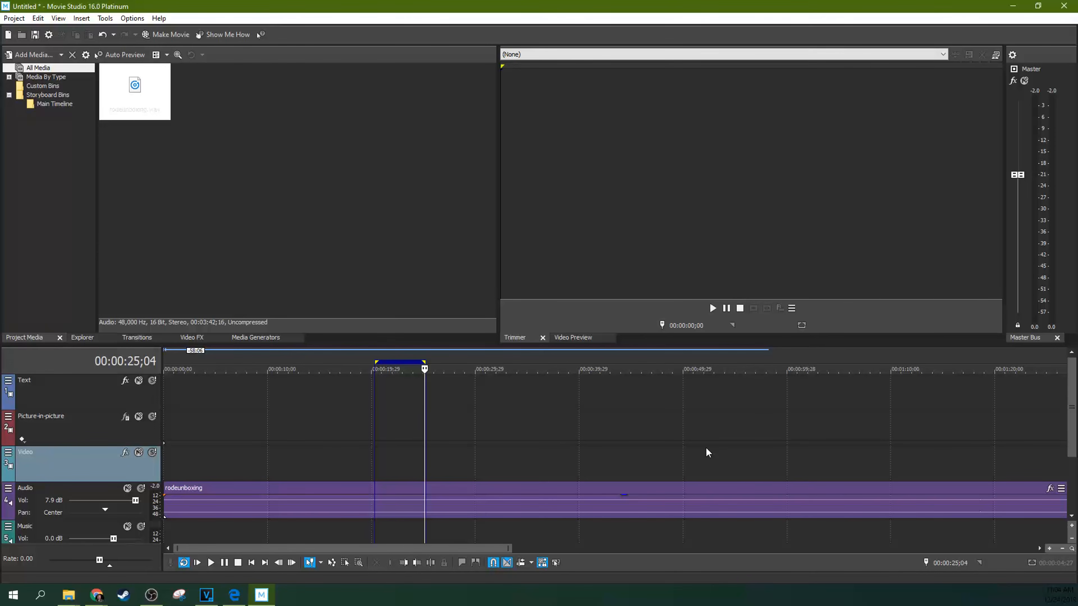
{"action": "left_click_drag", "start_coordinate": [1072, 401], "coordinate": [1069, 426]}
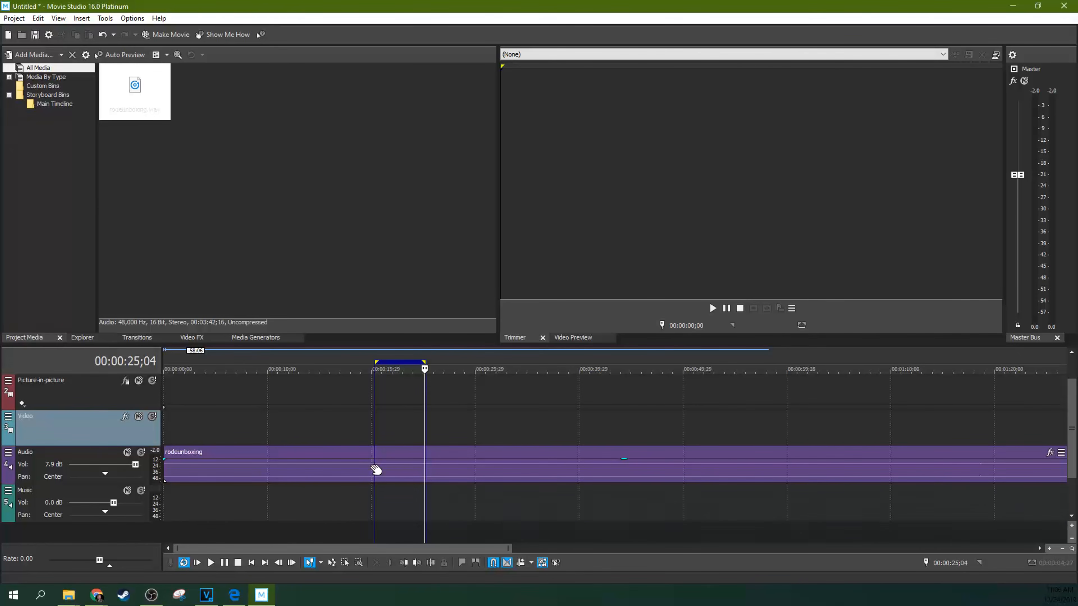
{"action": "left_click", "coordinate": [384, 420]}
{"action": "left_click", "coordinate": [401, 418]}
{"action": "left_click", "coordinate": [420, 418]}
{"action": "left_click", "coordinate": [387, 425]}
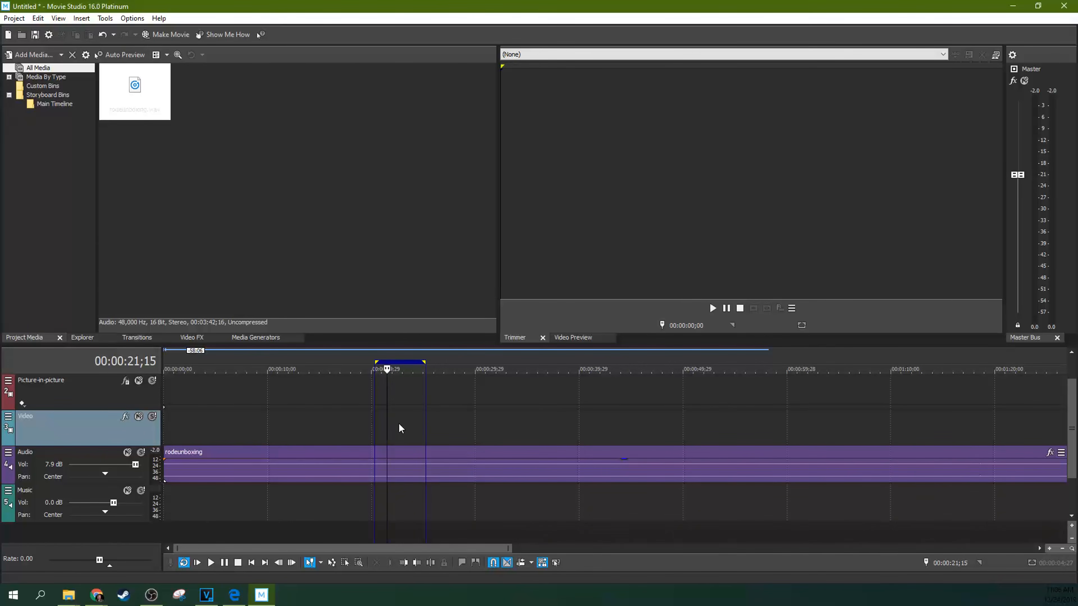
{"action": "left_click", "coordinate": [405, 424]}
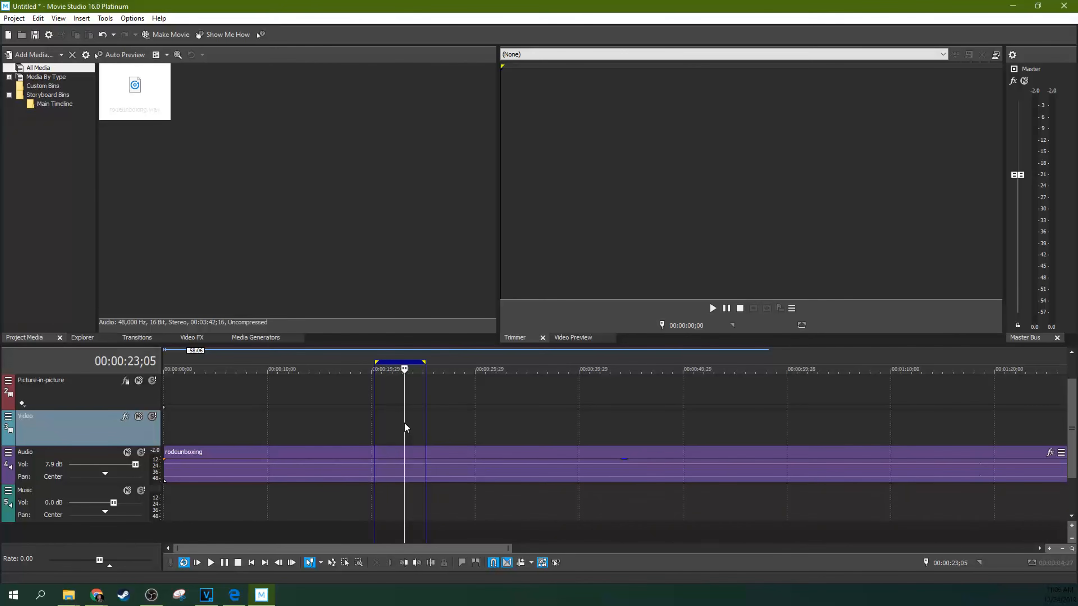